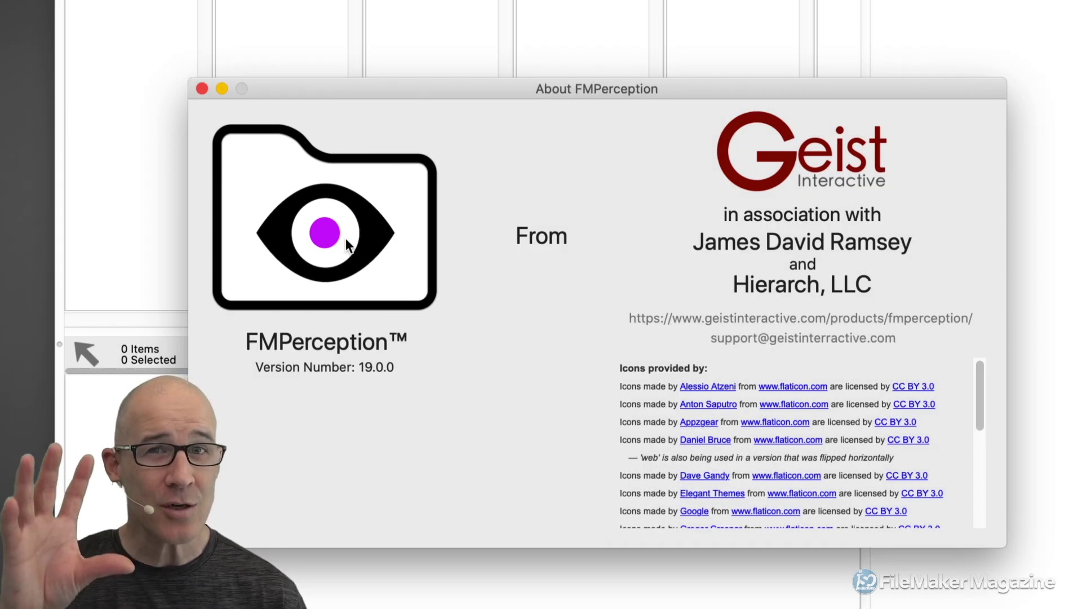
# Close the About FMPerception window
pyautogui.click(201, 89)
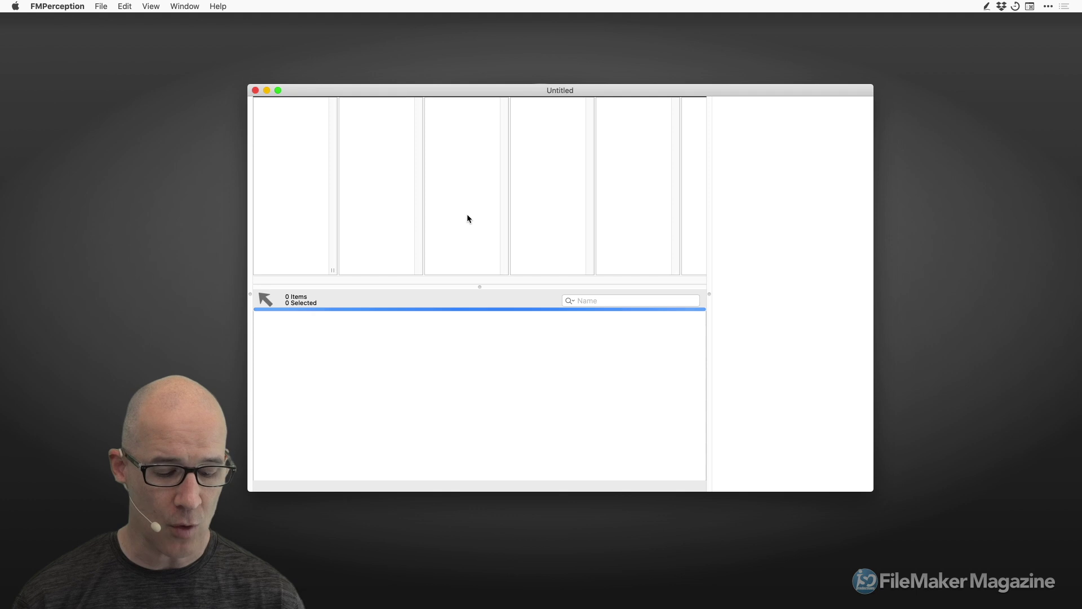
pyautogui.moveTo(249, 94)
pyautogui.mouseDown()
pyautogui.moveTo(360, 181)
pyautogui.moveTo(483, 240)
pyautogui.mouseUp()
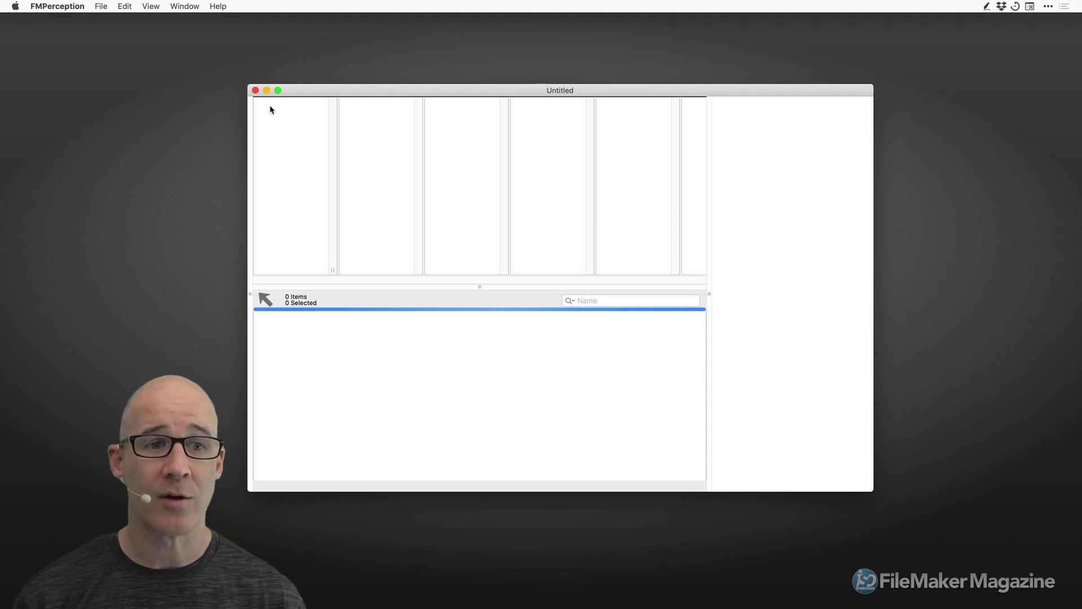
pyautogui.moveTo(249, 94)
pyautogui.mouseDown()
pyautogui.moveTo(522, 259)
pyautogui.moveTo(686, 311)
pyautogui.moveTo(711, 283)
pyautogui.mouseUp()
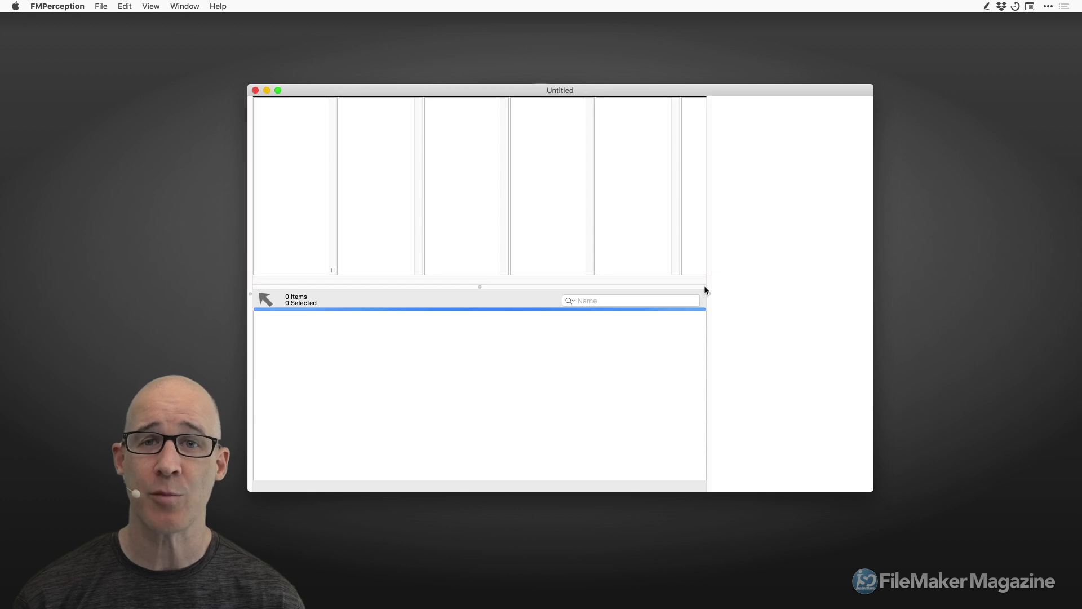
pyautogui.moveTo(711, 99)
pyautogui.mouseDown()
pyautogui.moveTo(844, 485)
pyautogui.moveTo(872, 490)
pyautogui.mouseUp()
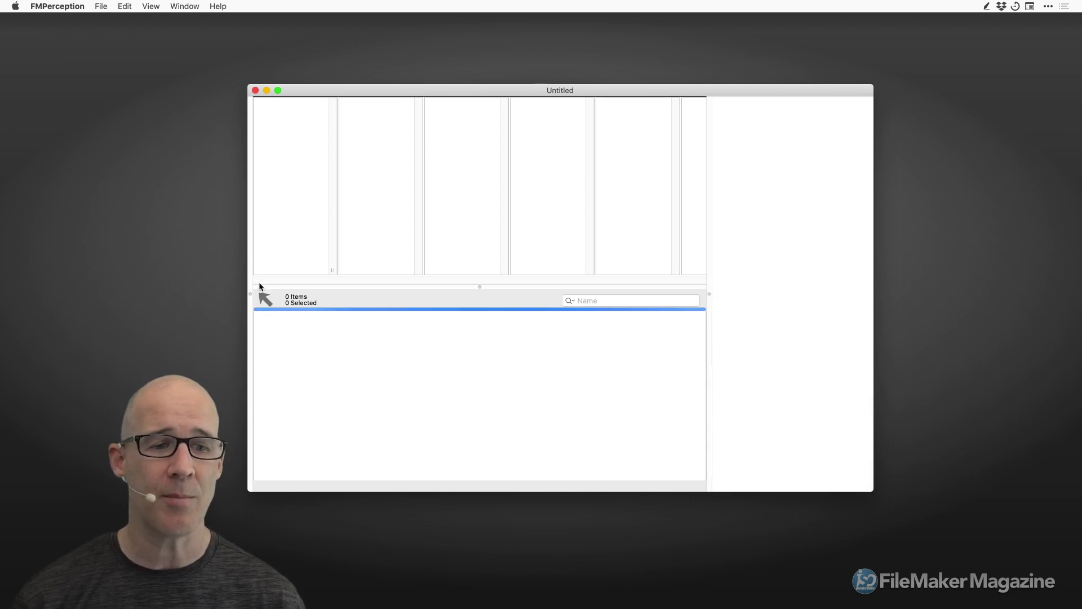
pyautogui.moveTo(251, 280); pyautogui.dragTo(710, 492)
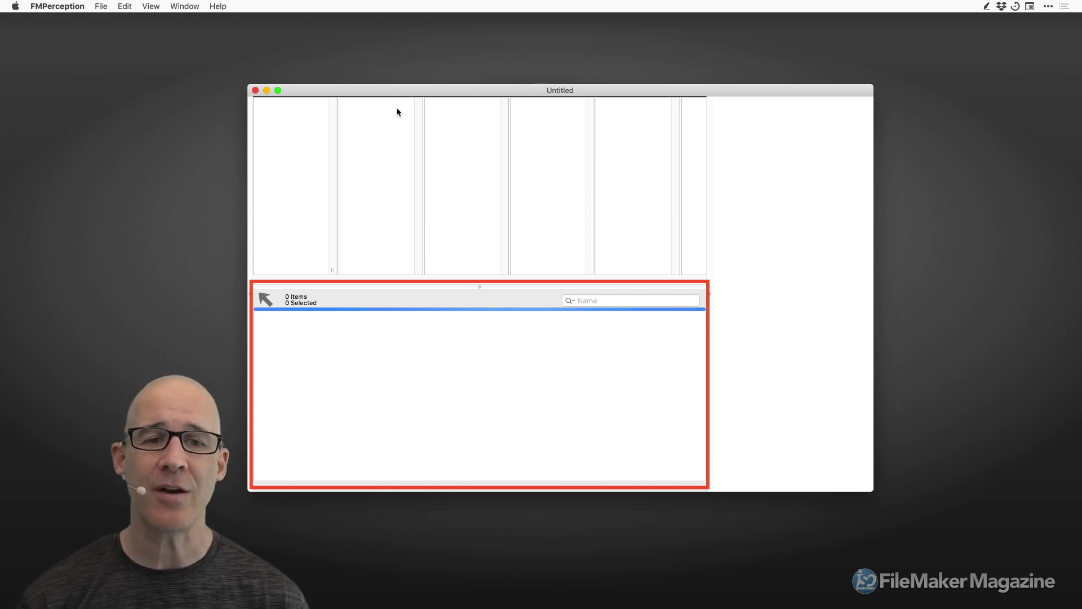
pyautogui.moveTo(394, 116)
pyautogui.mouseDown()
pyautogui.moveTo(345, 135)
pyautogui.moveTo(383, 171)
pyautogui.moveTo(402, 127)
pyautogui.mouseUp()
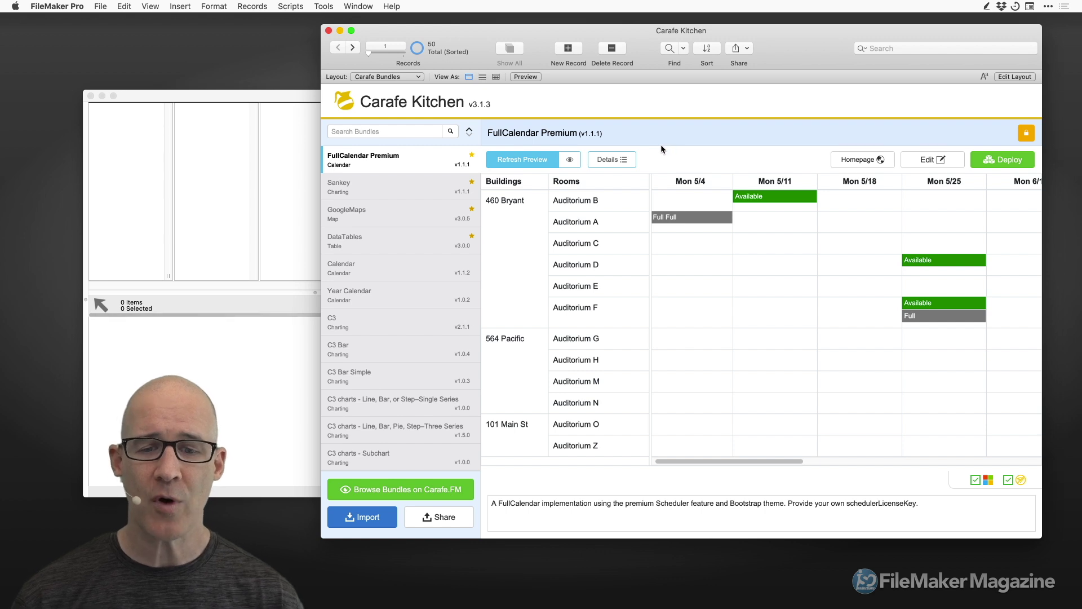
# Move the empty FMPerception window slightly higher on the desktop and return to the Carafe Kitchen window in FileMaker Pro
pyautogui.click(281, 100)
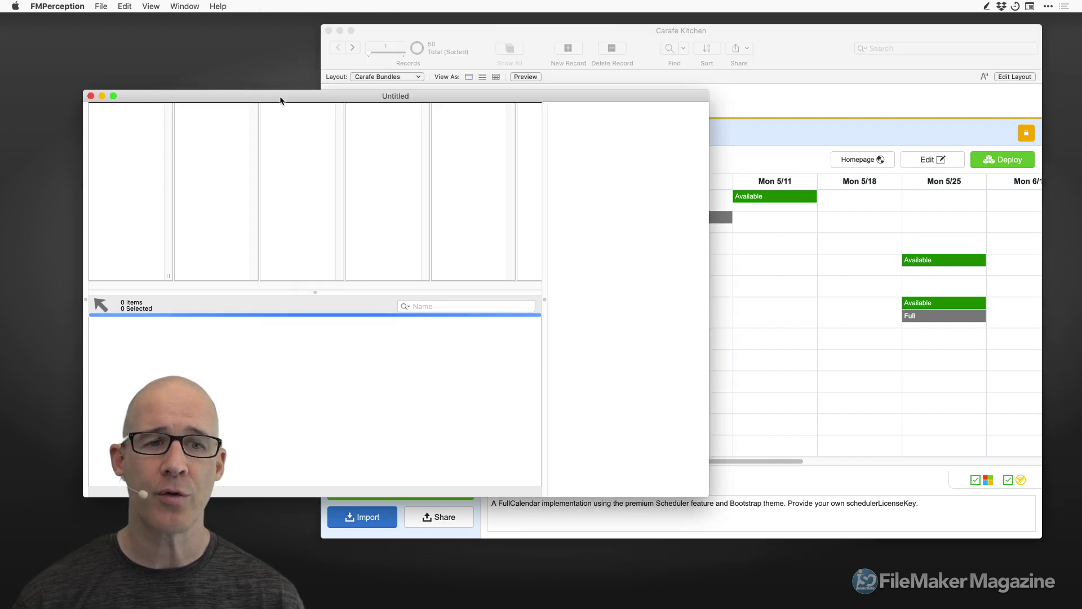
pyautogui.moveTo(280, 101); pyautogui.dragTo(273, 70)
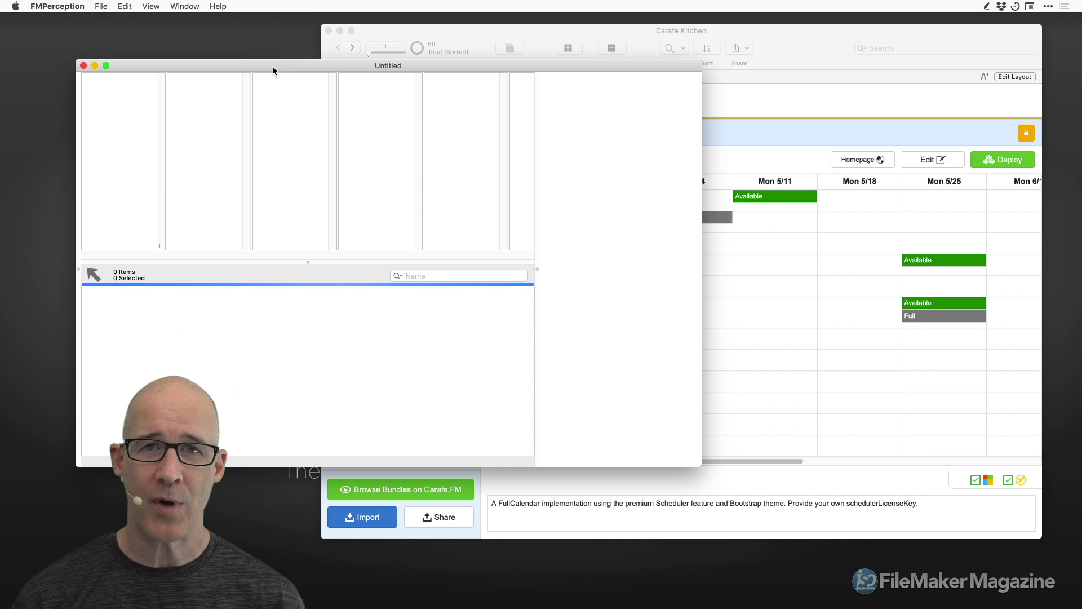
pyautogui.click(785, 59)
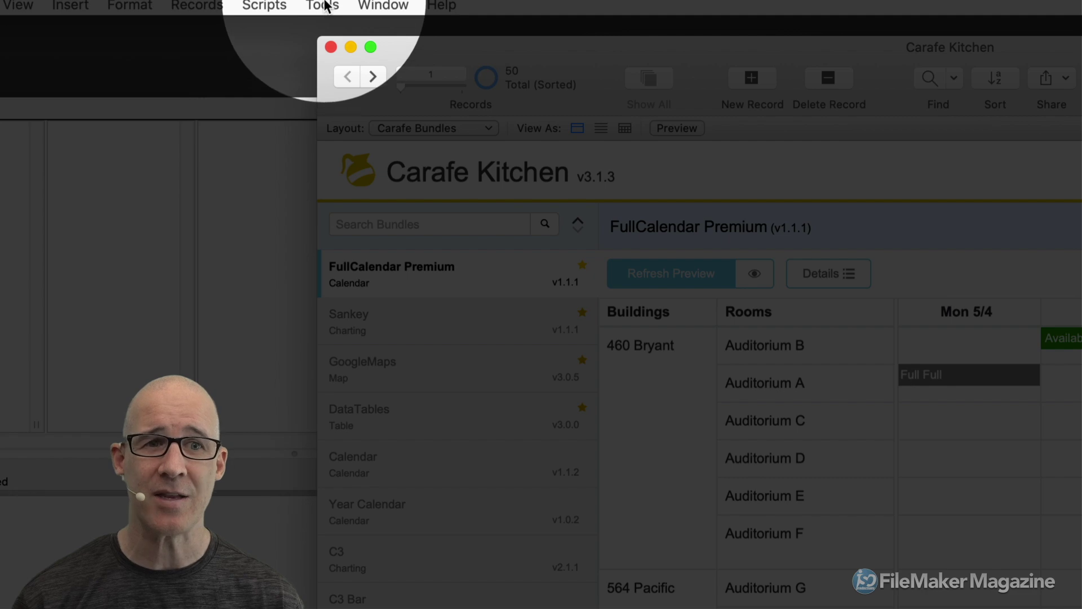
# Check the General preferences for the option to use advanced tools, and leave the settings without changes
pyautogui.click(326, 8)
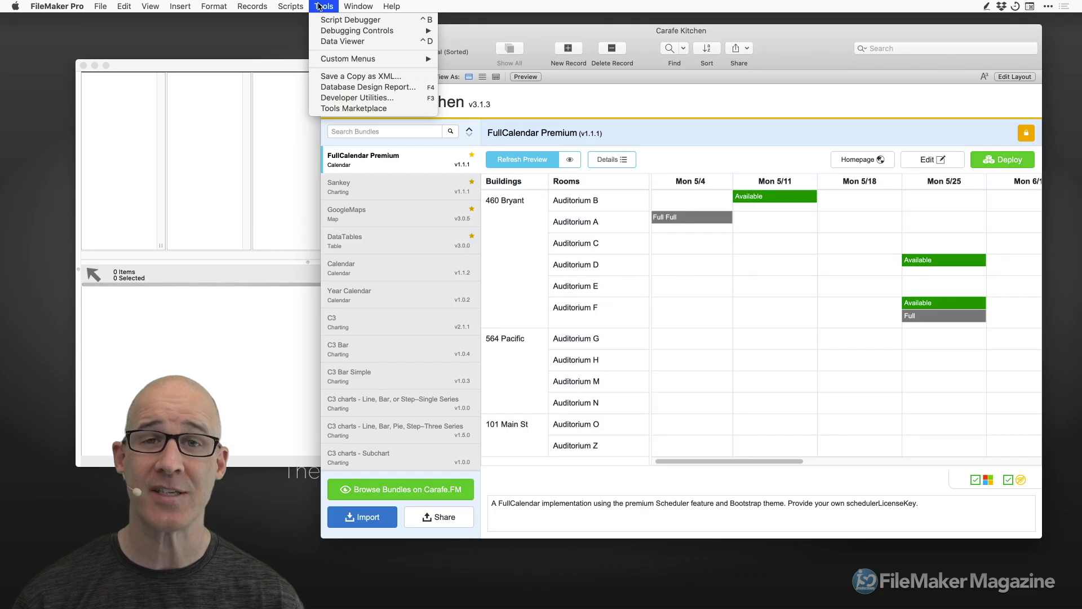
pyautogui.click(319, 7)
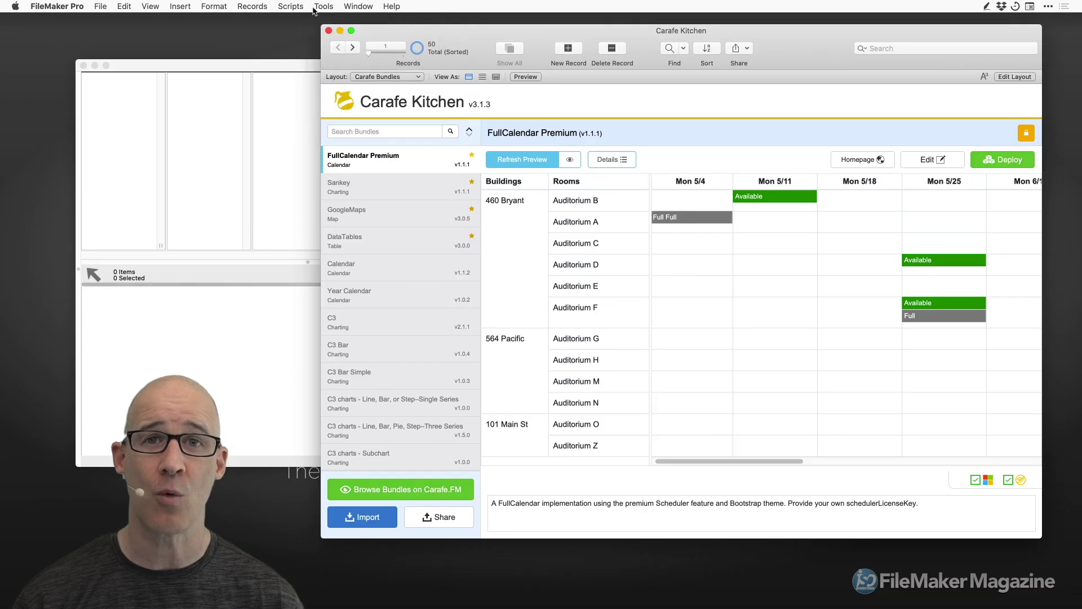
pyautogui.click(81, 6)
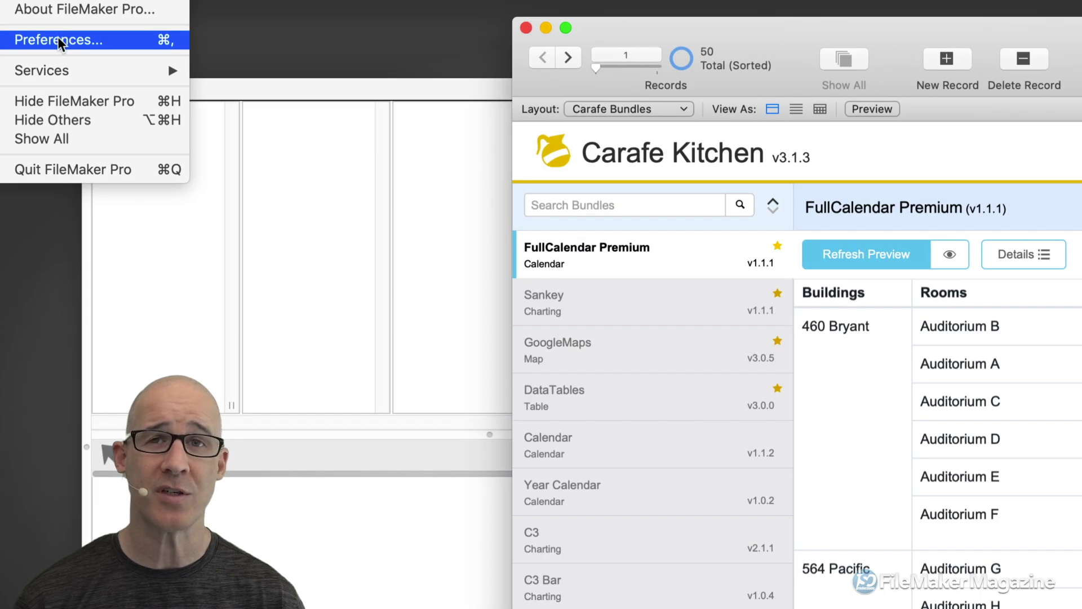
pyautogui.click(59, 39)
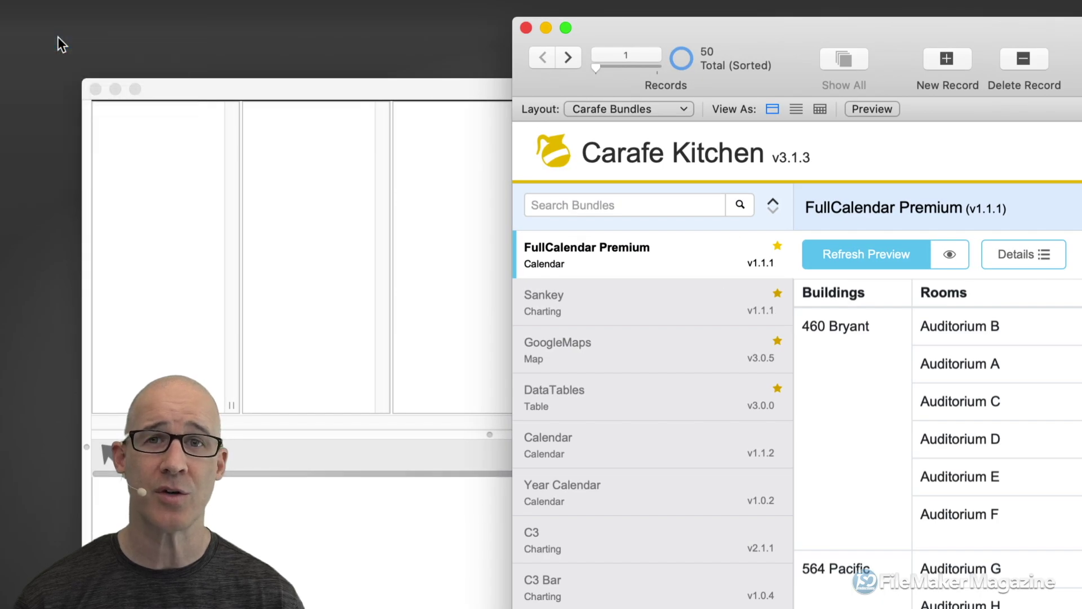
pyautogui.moveTo(698, 121); pyautogui.dragTo(469, 33)
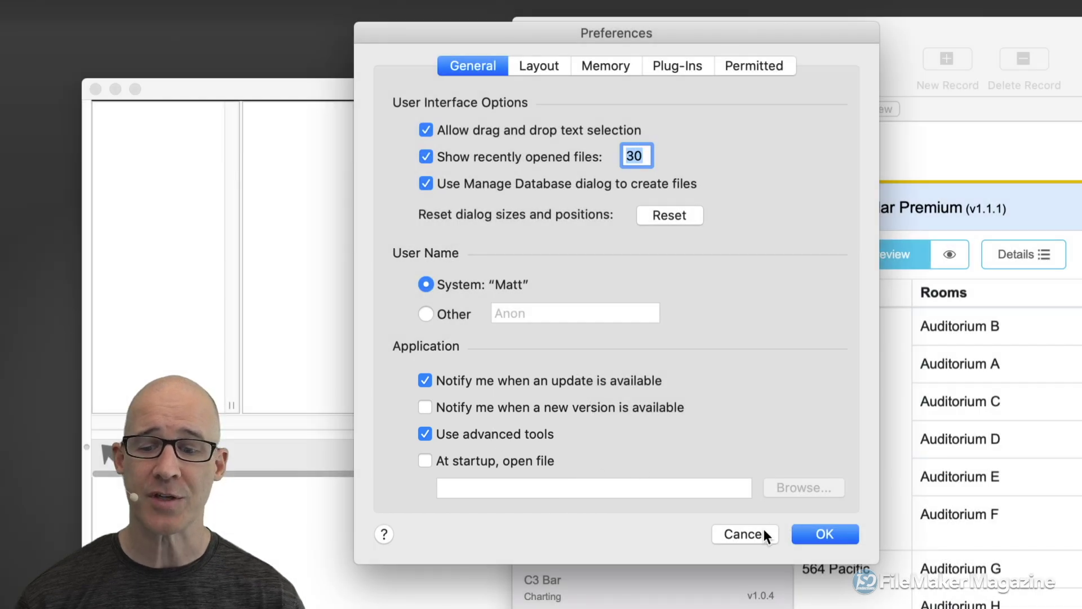
pyautogui.click(763, 529)
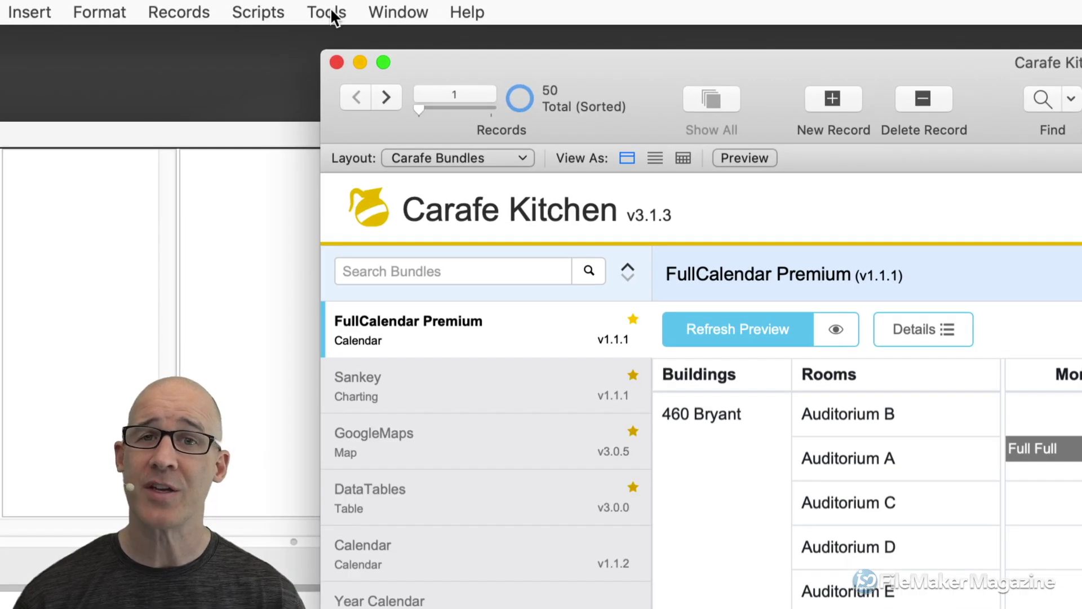
# Create a Database Design Report of Carafe Kitchen.fmp12 in XML format, with automatic opening of the report turned off
pyautogui.click(332, 13)
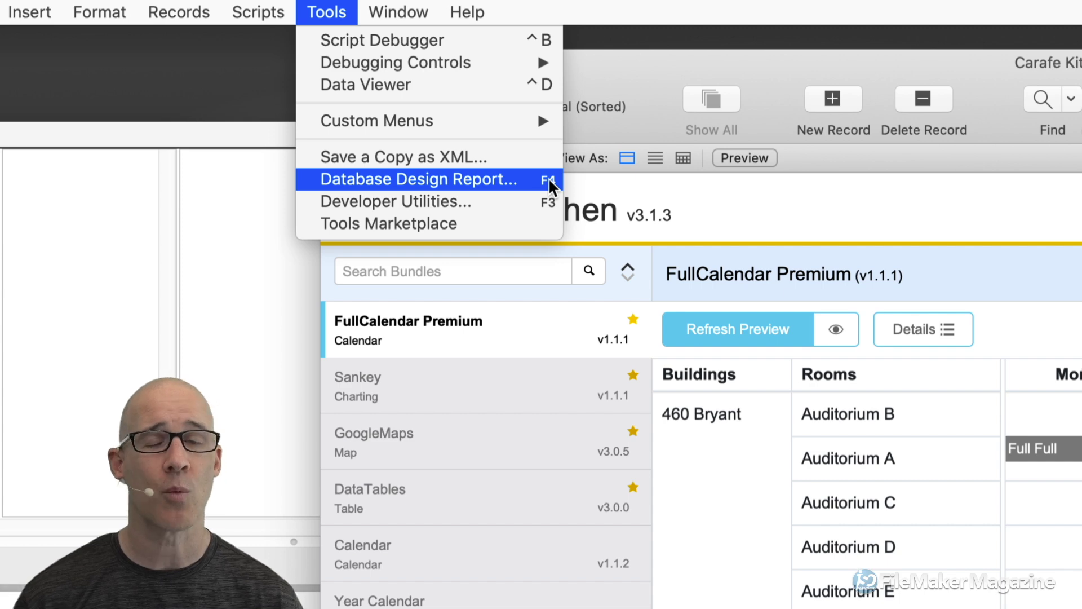
pyautogui.click(496, 179)
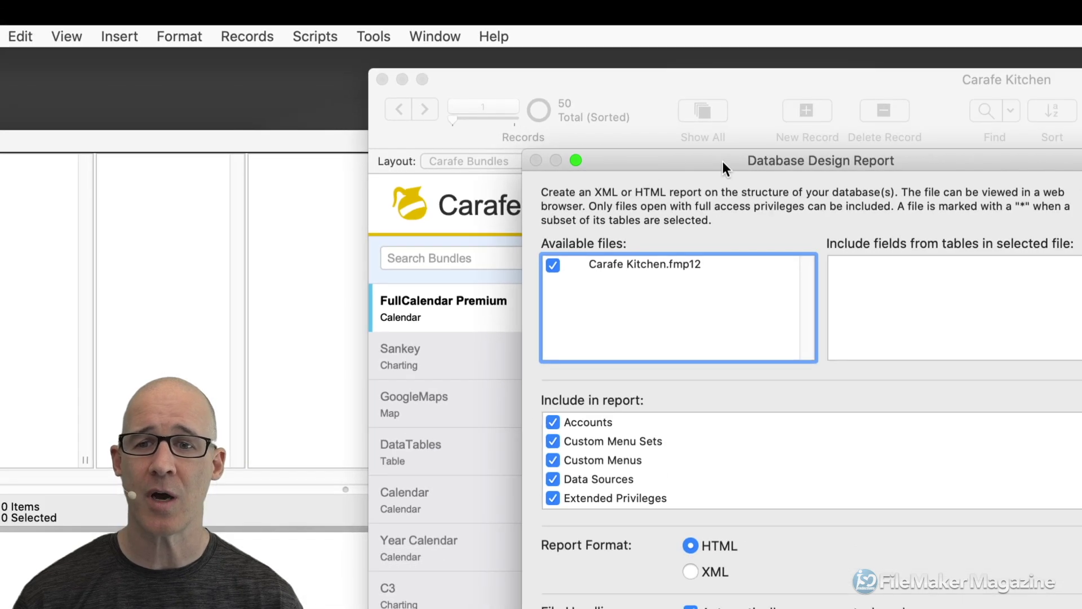
pyautogui.moveTo(723, 162); pyautogui.dragTo(587, 67)
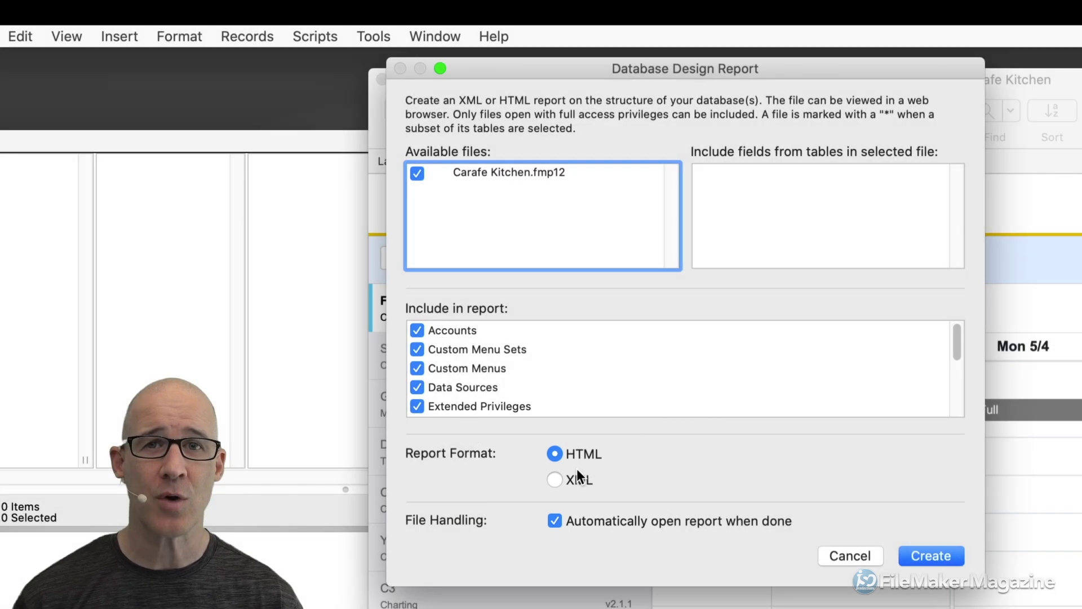
pyautogui.click(567, 479)
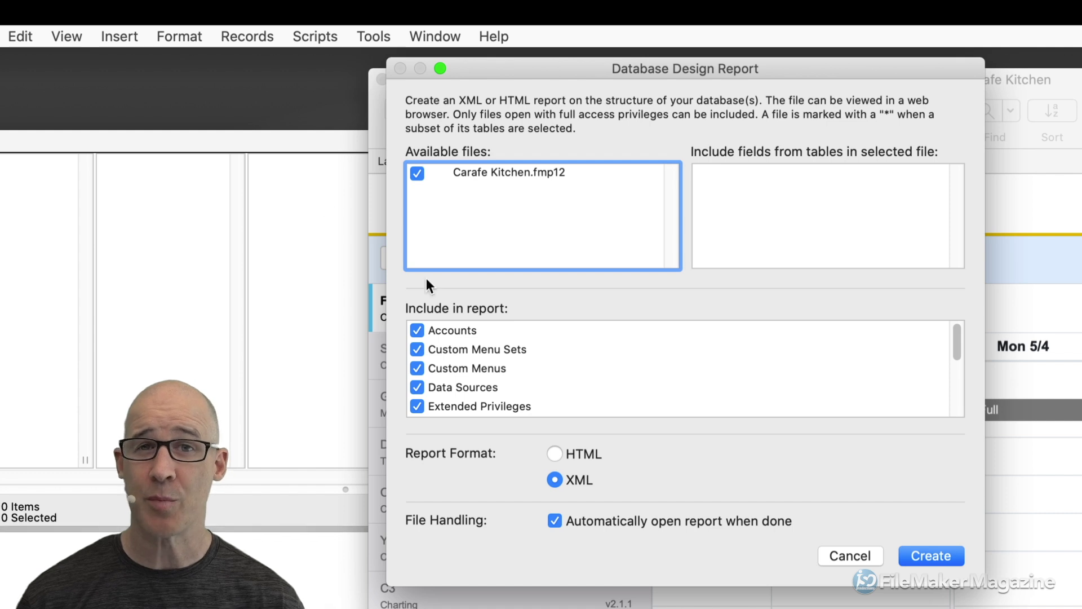
pyautogui.click(583, 518)
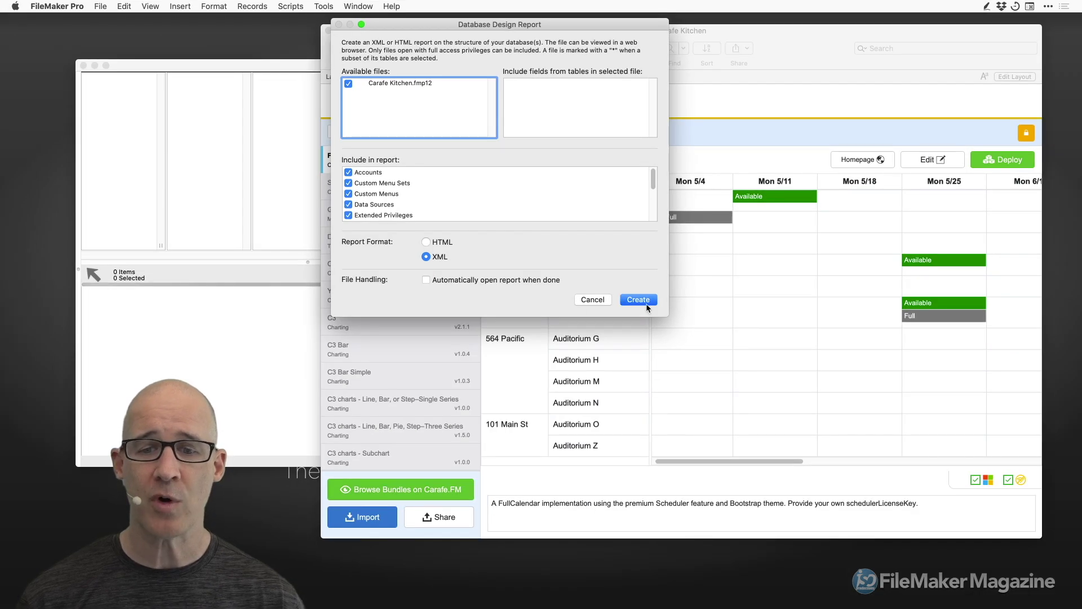
pyautogui.click(886, 515)
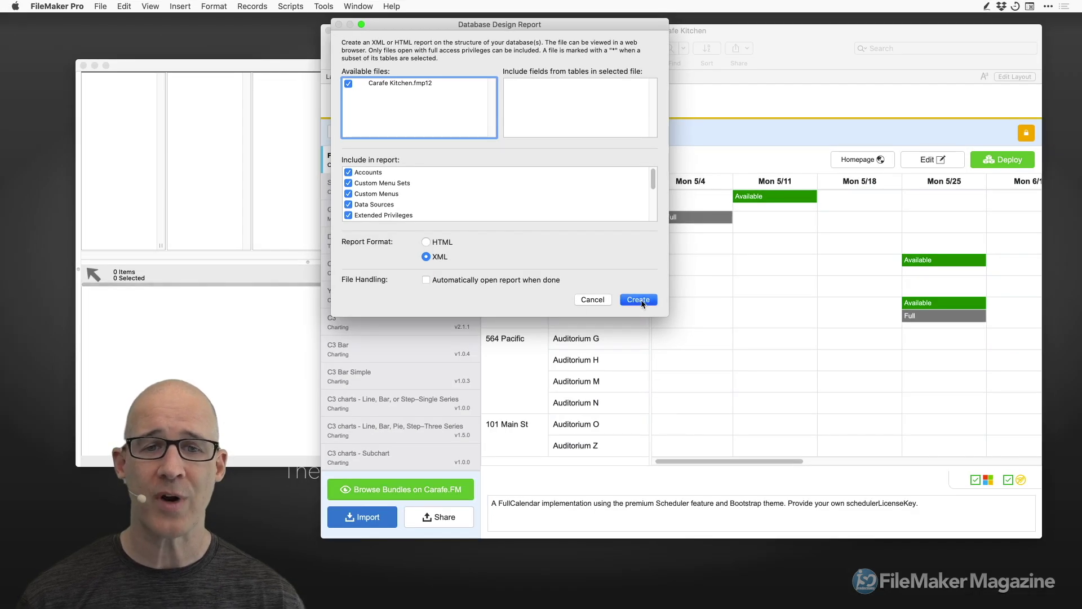
# Save the report as Summary in a new Desktop folder named Carafe XML
pyautogui.moveTo(564, 82); pyautogui.dragTo(605, 79)
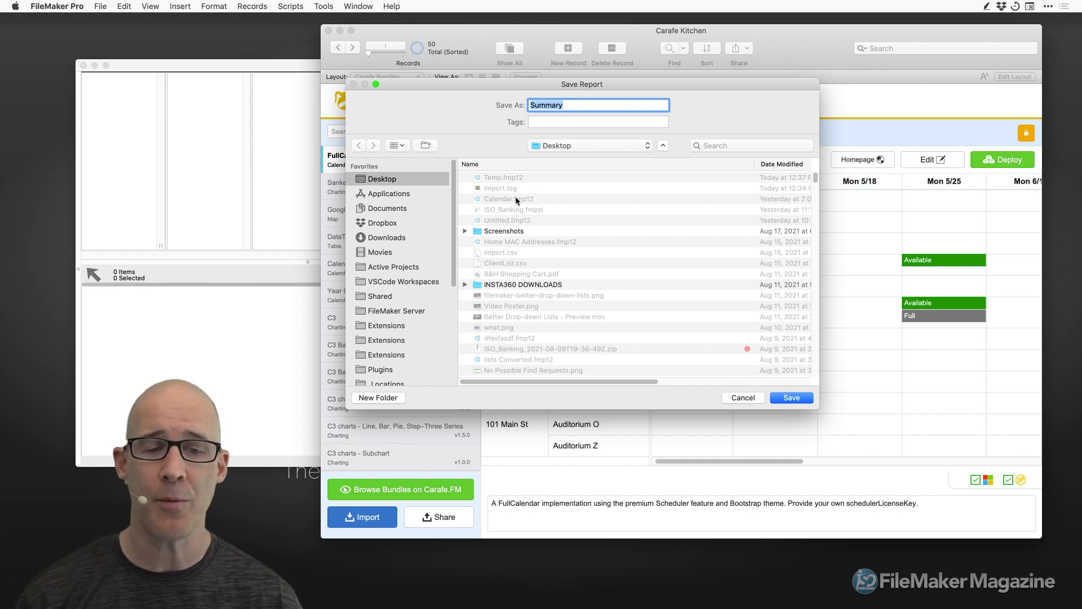
pyautogui.click(393, 398)
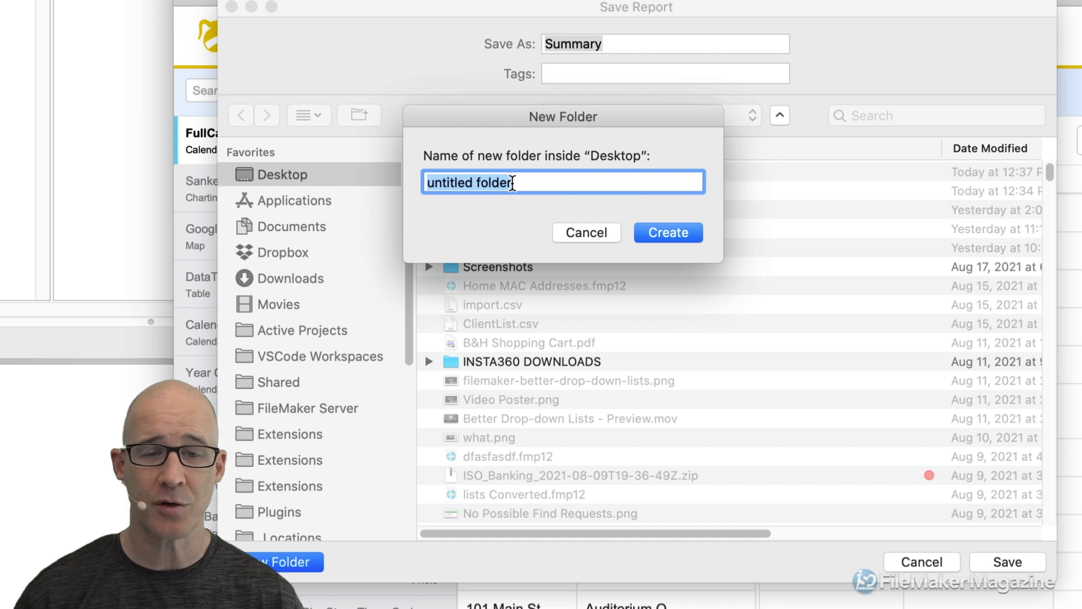
pyautogui.write('Carafe XML')
pyautogui.press('Return')
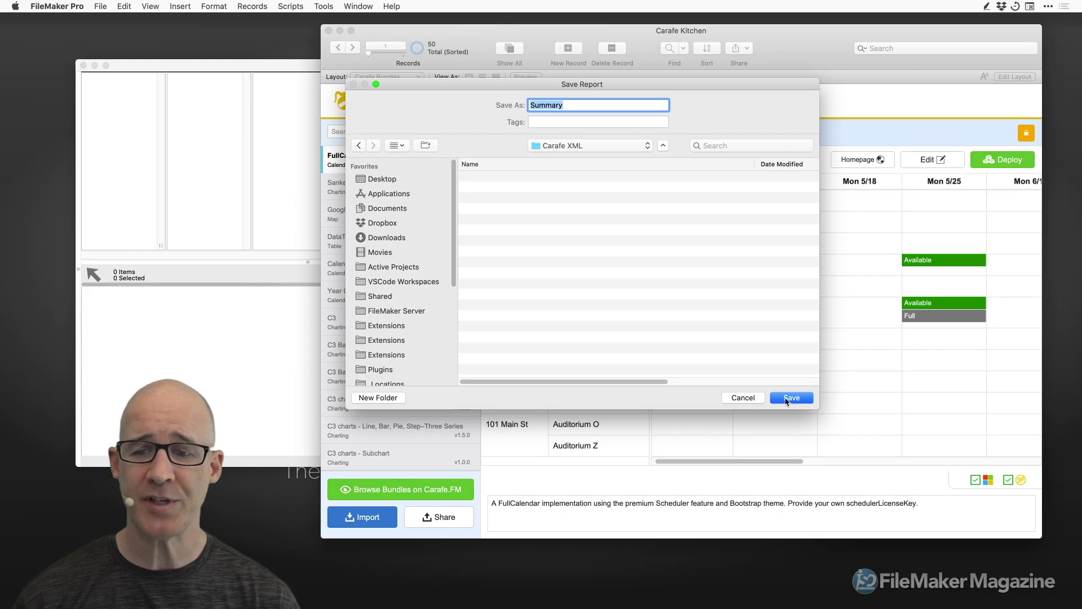
pyautogui.click(1008, 562)
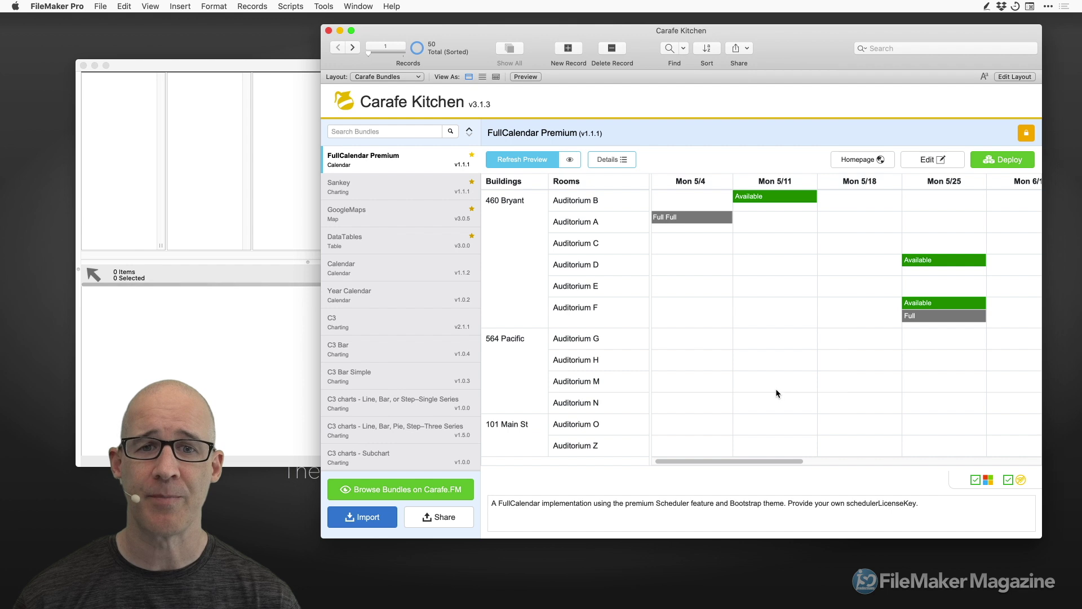
# Switch to FMPerception and open Summary.xml from the Carafe XML folder
pyautogui.click(245, 69)
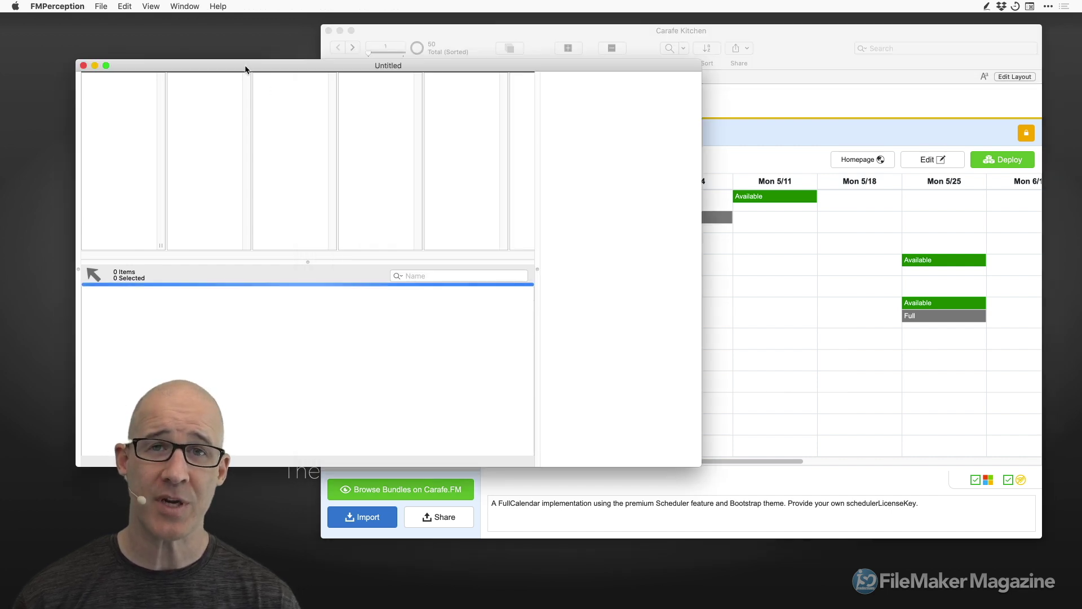
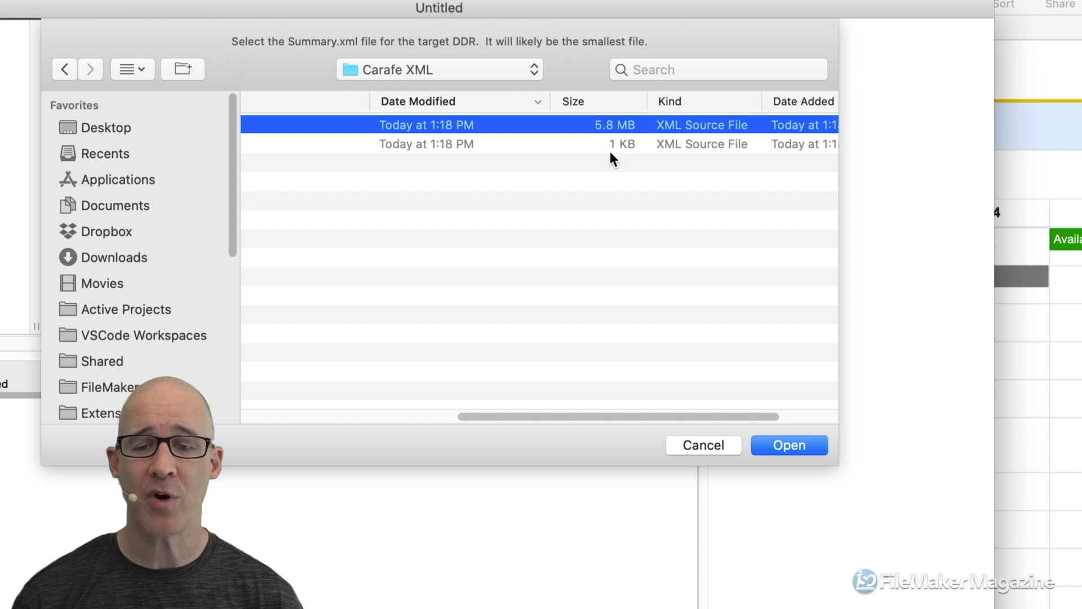
pyautogui.click(591, 141)
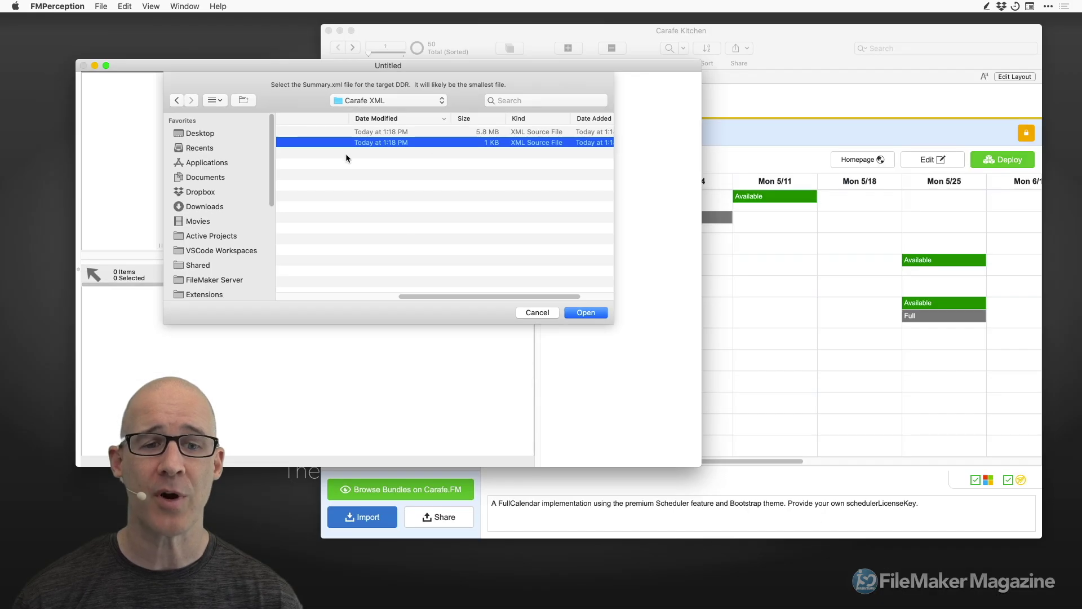
pyautogui.hscroll(-5, 452, 293)
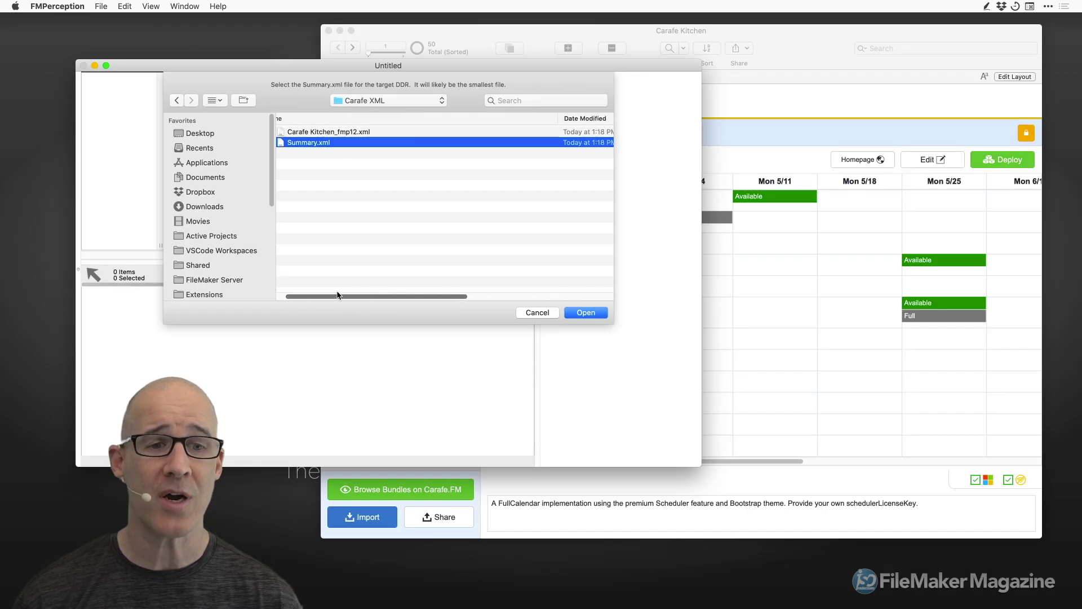
pyautogui.click(575, 313)
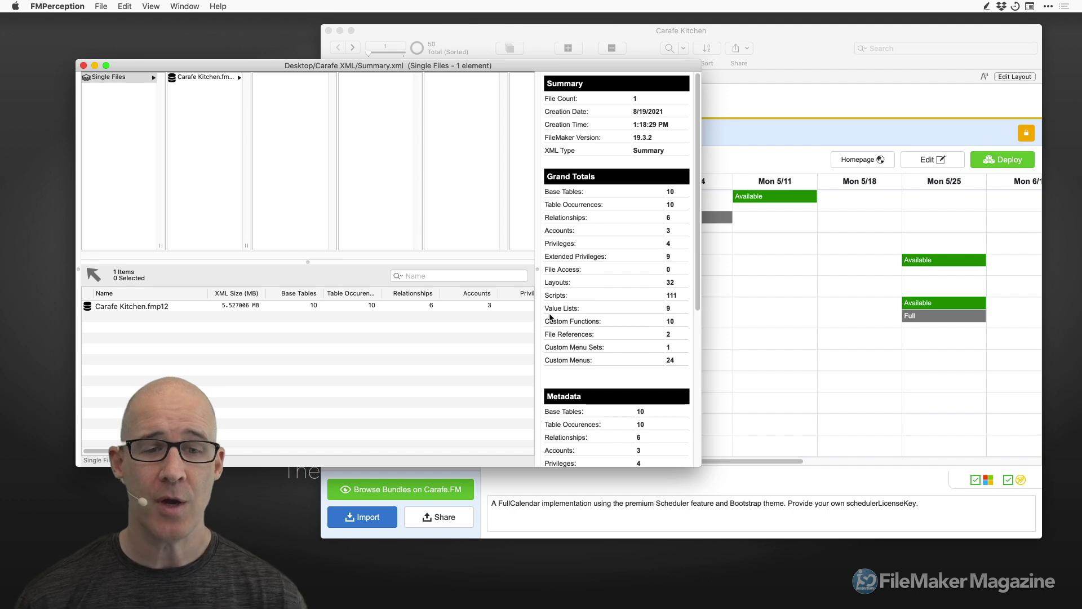
# Move the FMPerception report window clear of the desktop's edge and hide FileMaker Pro
pyautogui.moveTo(475, 69); pyautogui.dragTo(635, 65)
pyautogui.click(680, 31)
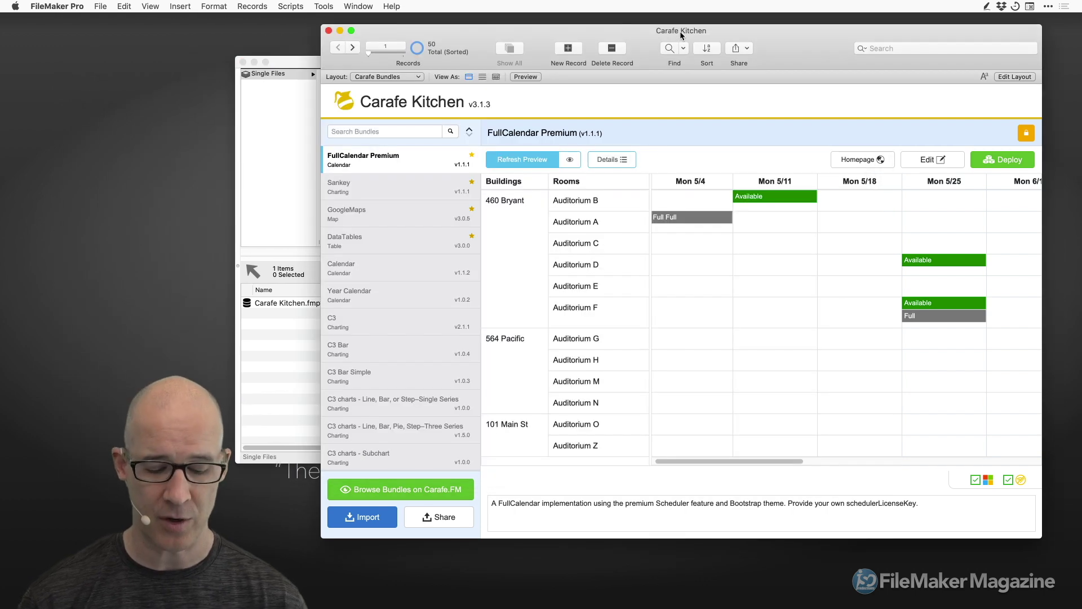
pyautogui.press('super+h')
pyautogui.moveTo(622, 62); pyautogui.dragTo(635, 63)
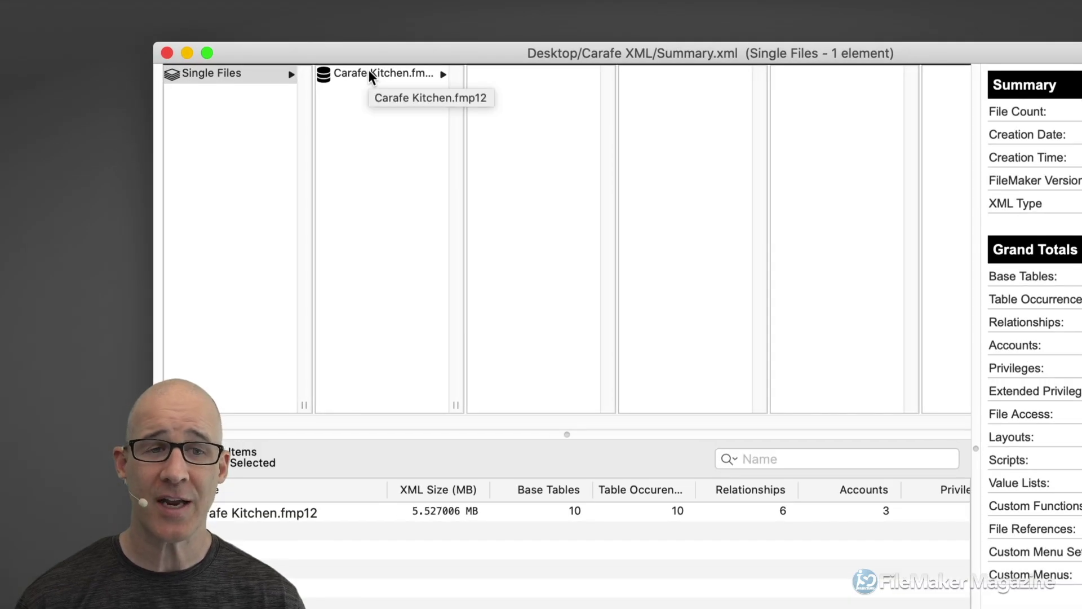
# Select the Carafe Kitchen.fmp12 file in the report browser and look through its list of element categories
pyautogui.click(372, 74)
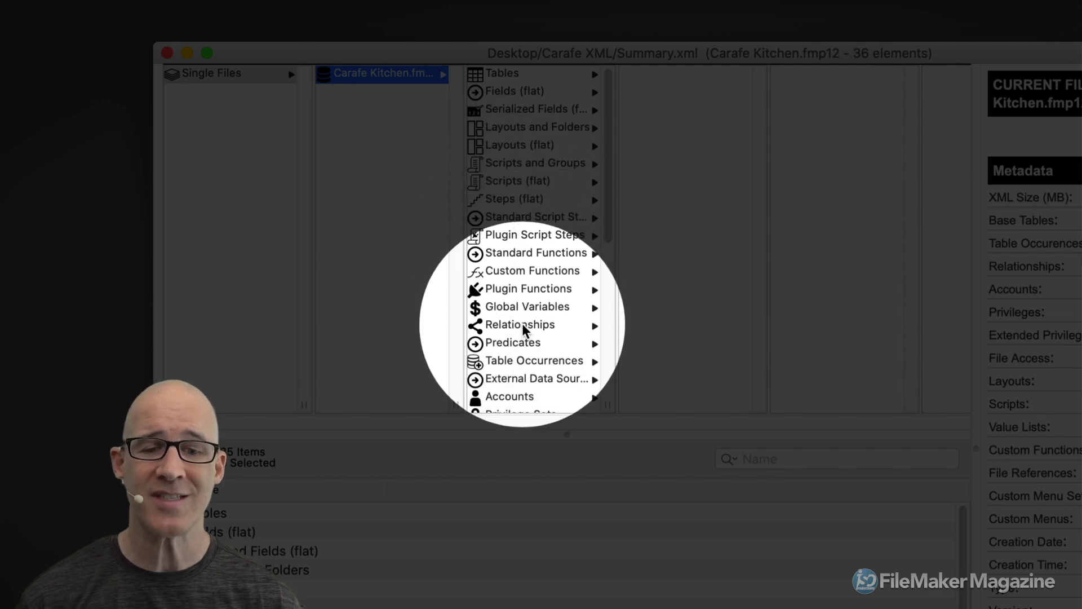
pyautogui.scroll(-5, 552, 302)
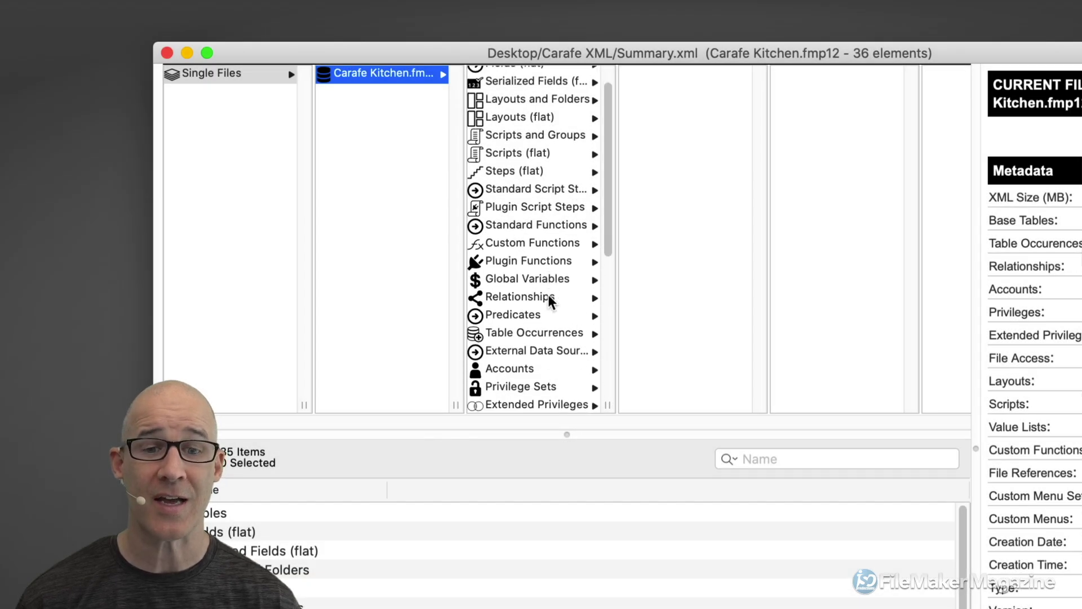
pyautogui.scroll(-7, 552, 303)
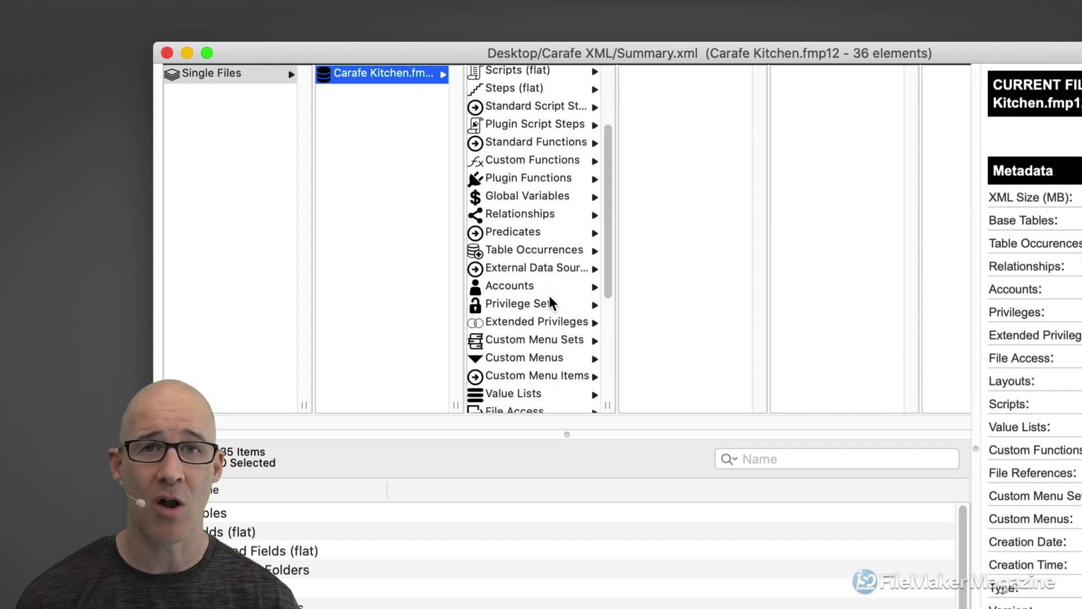
# Look through the remaining element categories of the Carafe Kitchen file, including the slower queries, and list its tables
pyautogui.scroll(-4, 552, 303)
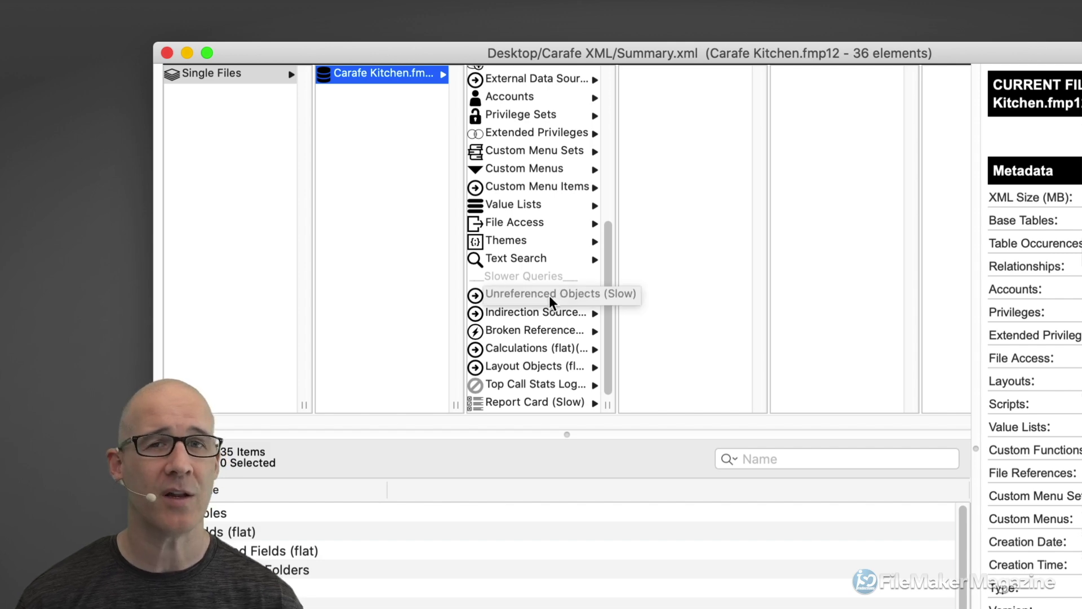
pyautogui.scroll(3, 552, 303)
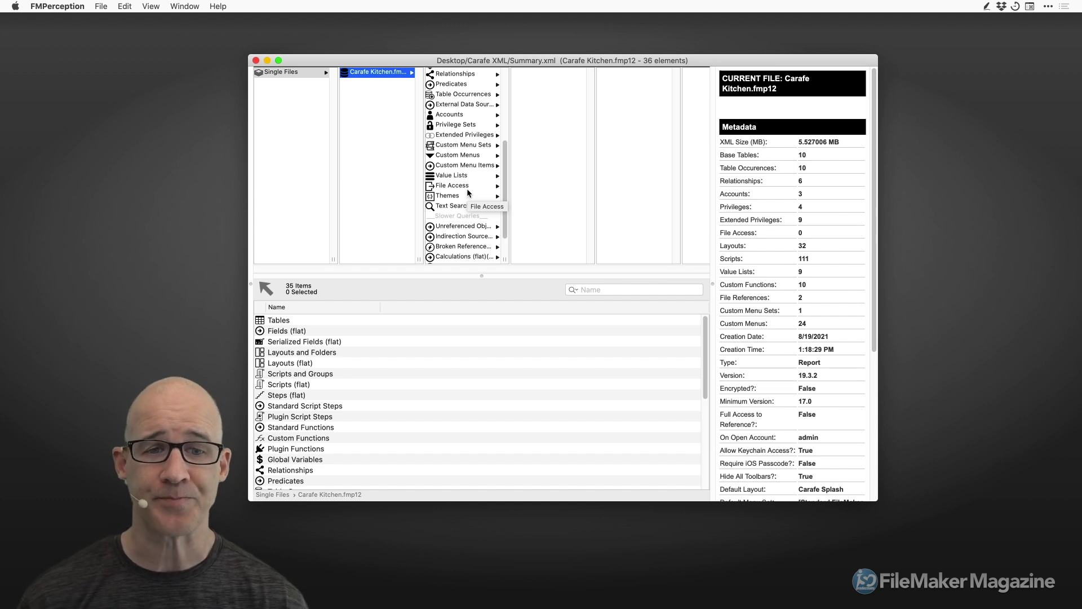
pyautogui.scroll(5, 468, 190)
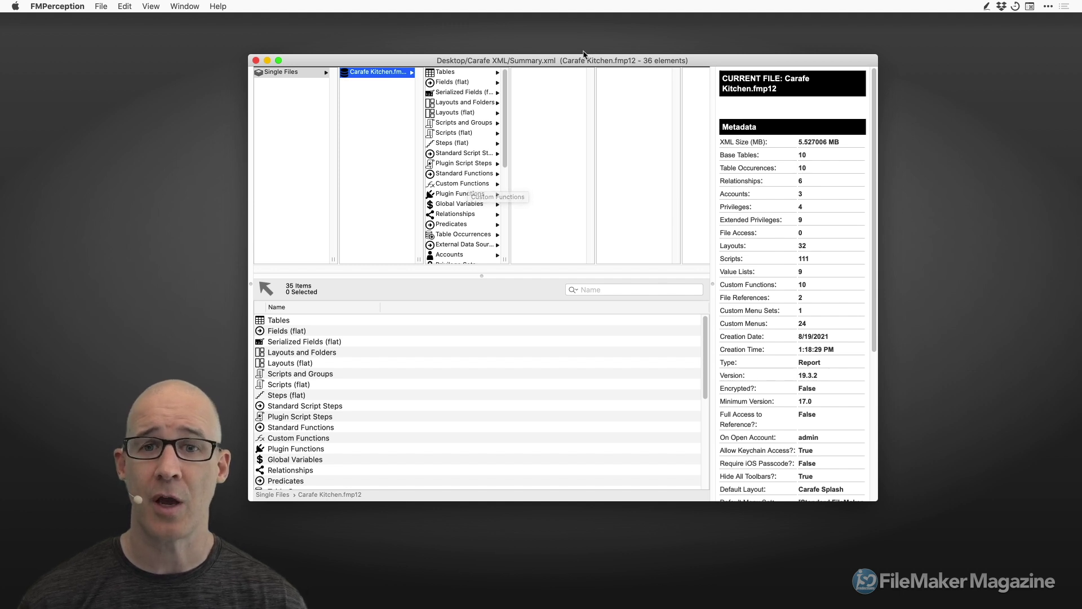
pyautogui.moveTo(576, 64)
pyautogui.mouseDown()
pyautogui.moveTo(602, 53)
pyautogui.moveTo(590, 52)
pyautogui.mouseUp()
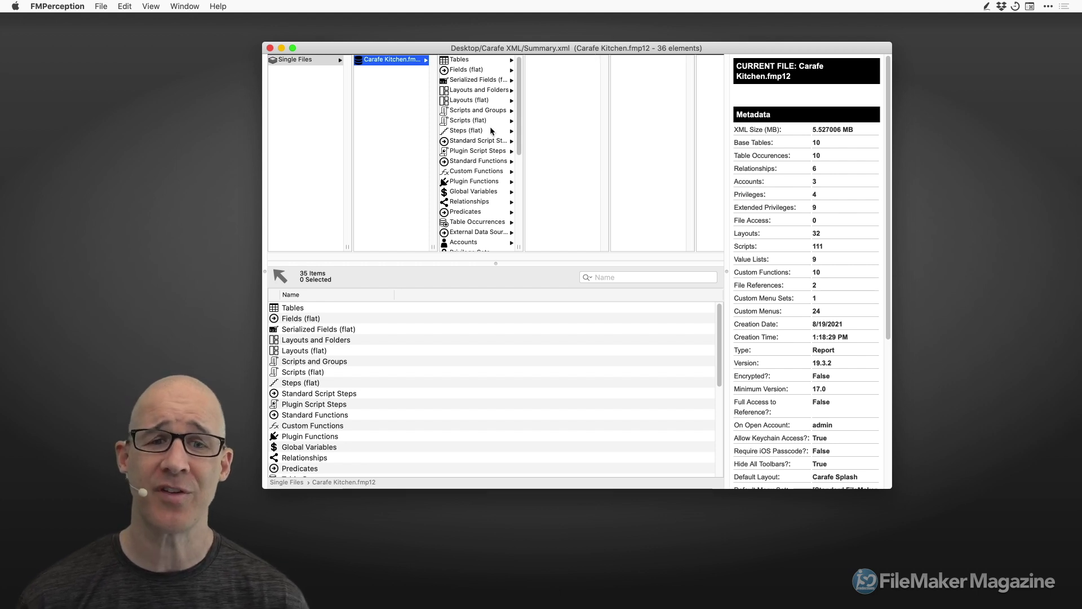
pyautogui.click(467, 62)
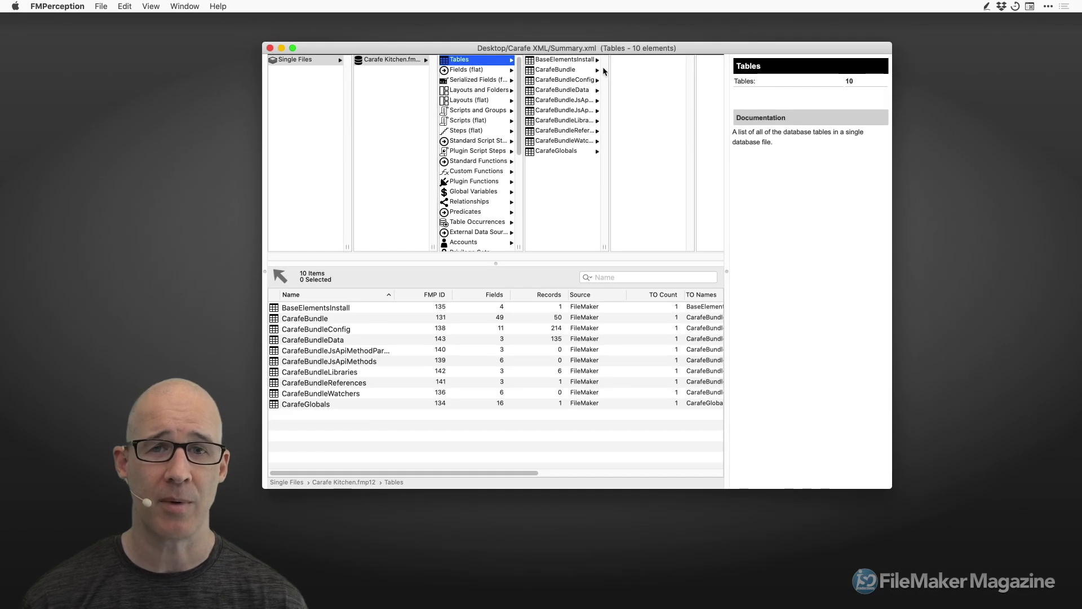
# Move the report window up and widen it so the table list has more room for its columns
pyautogui.moveTo(588, 52); pyautogui.dragTo(603, 38)
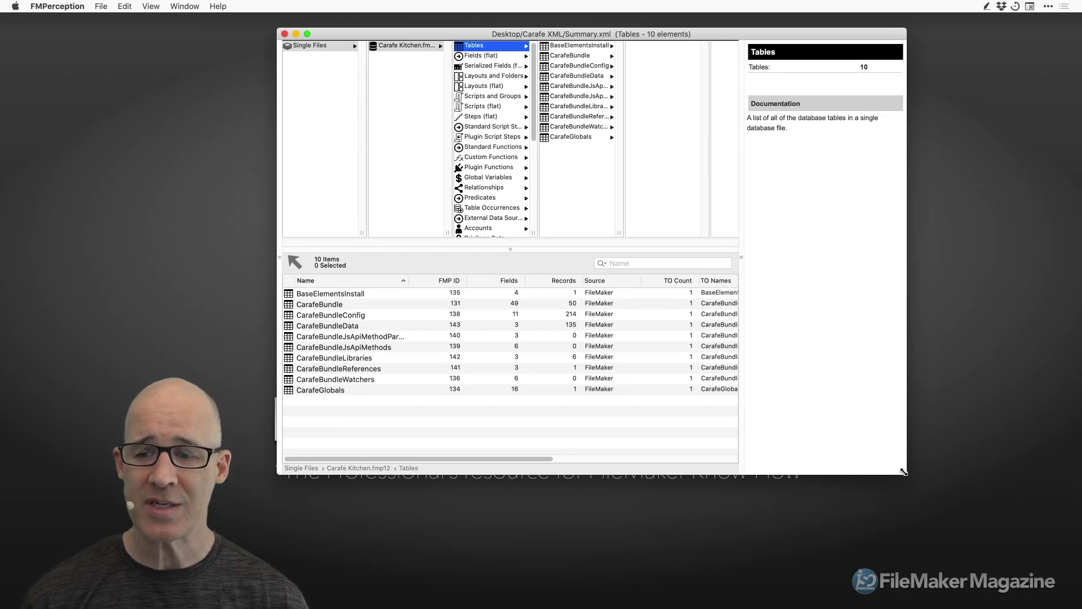
pyautogui.moveTo(906, 473); pyautogui.dragTo(947, 468)
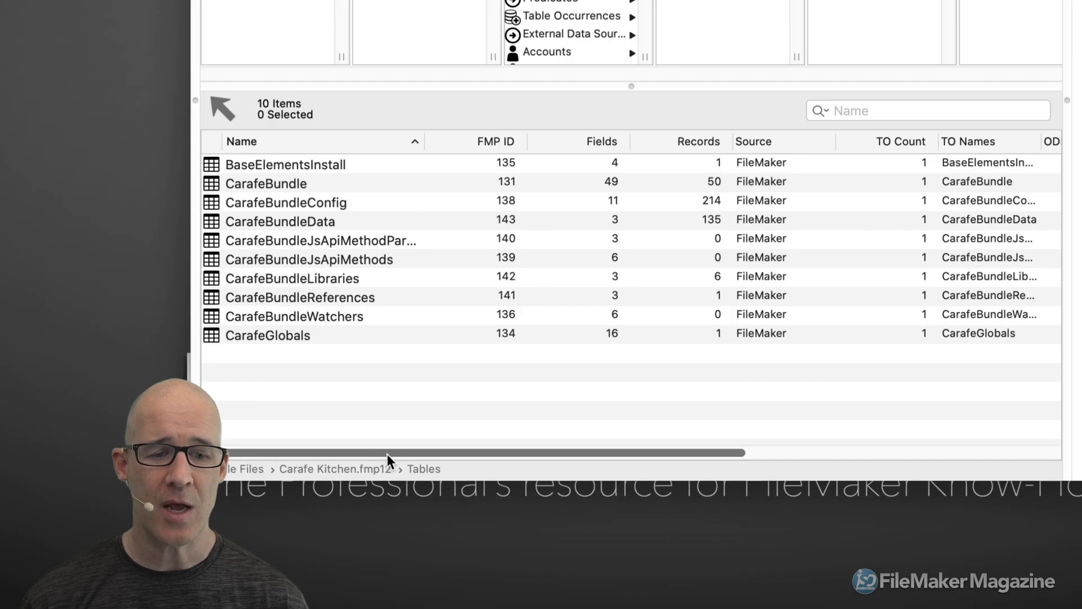
pyautogui.moveTo(387, 454); pyautogui.dragTo(370, 429)
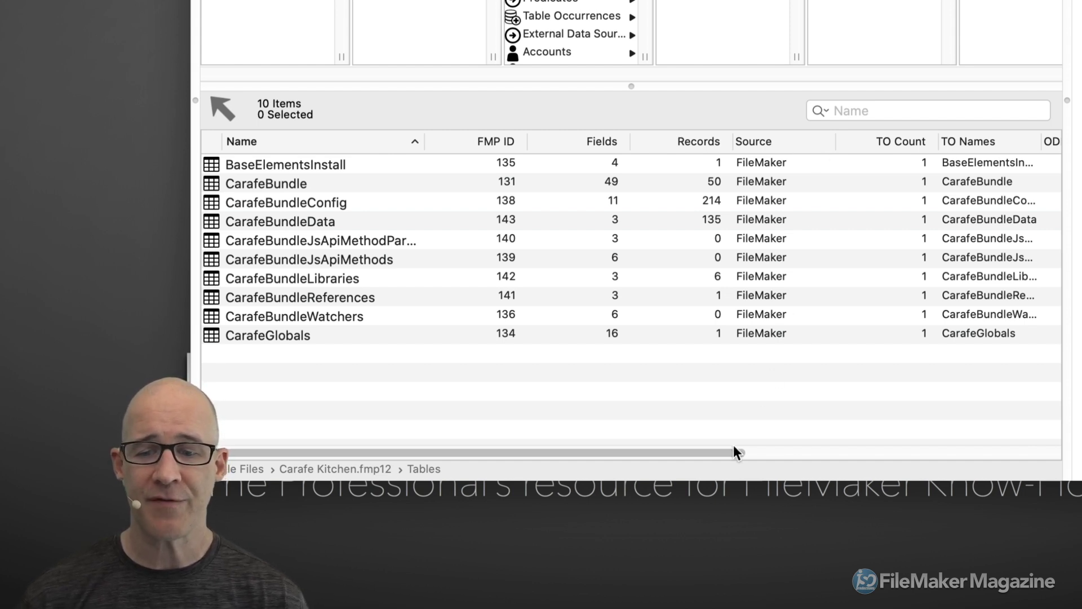
pyautogui.moveTo(732, 454); pyautogui.dragTo(684, 452)
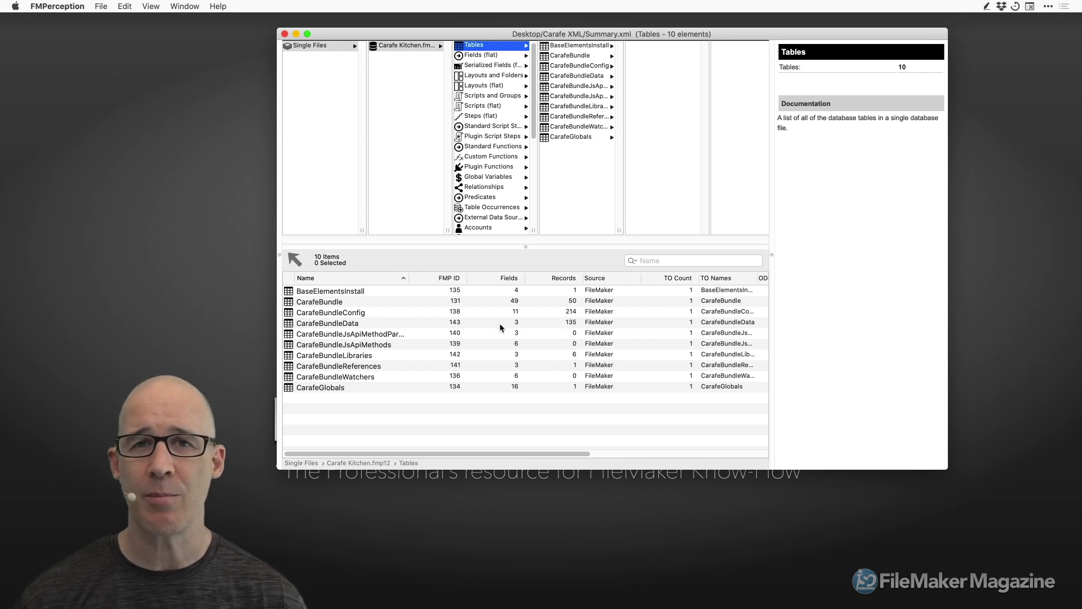
# Sort the tables by descending field count and select CarafeBundle, also trying the ascending FMP ID order
pyautogui.click(509, 279)
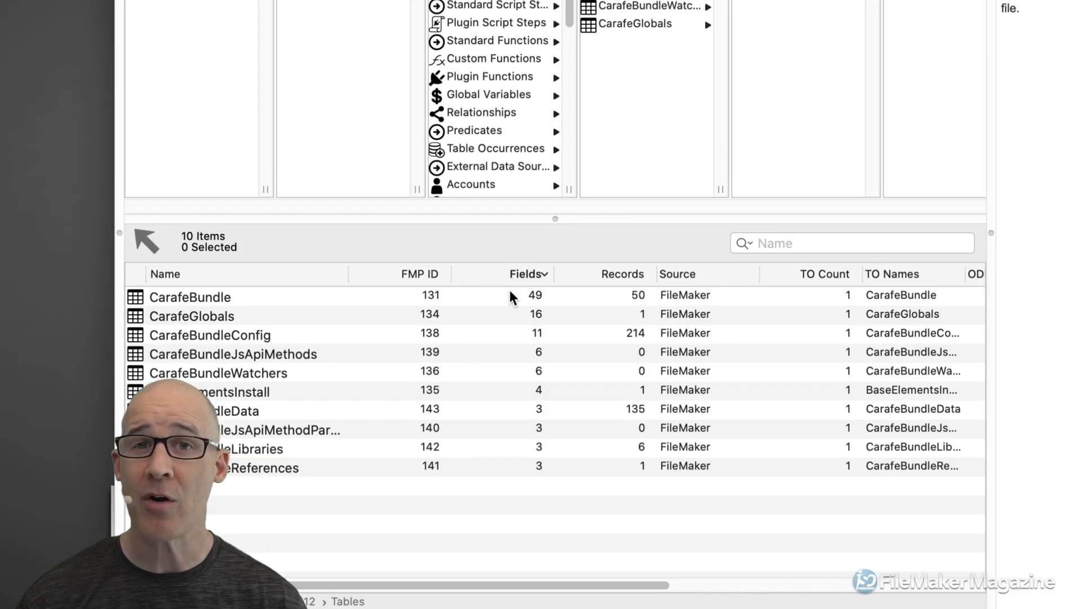
pyautogui.click(294, 303)
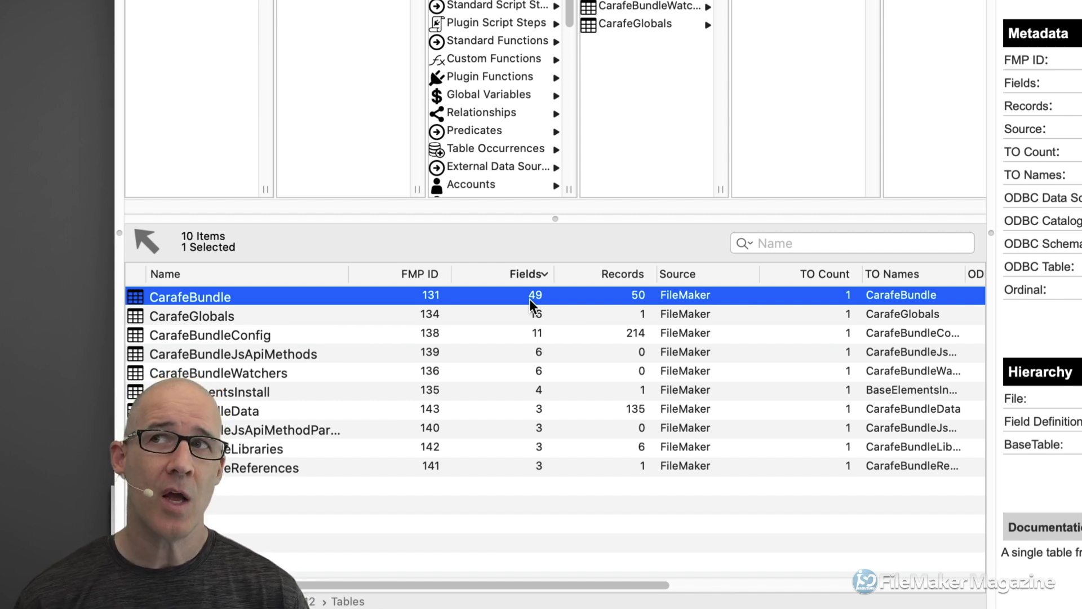
pyautogui.click(425, 276)
pyautogui.click(425, 276)
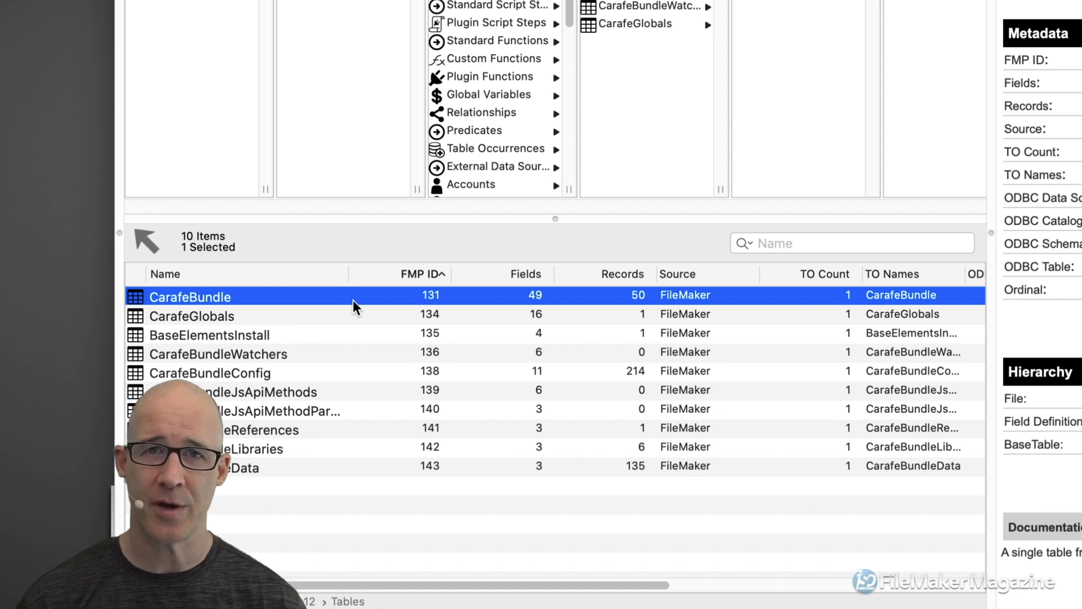
pyautogui.click(535, 275)
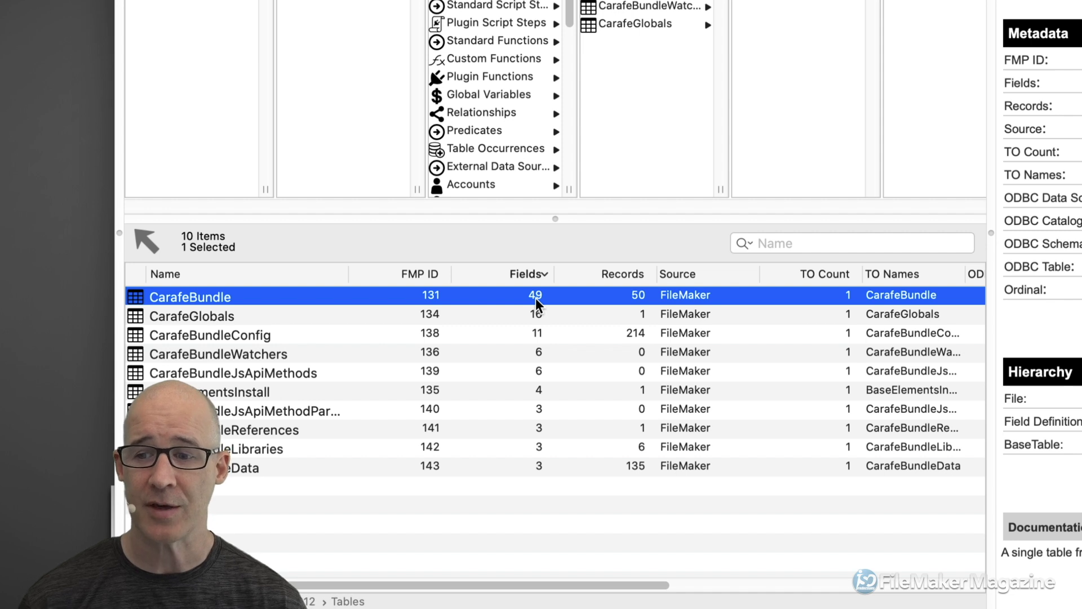
# Try sorting the tables by TO Names, inspect CarafeGlobals, and restore the descending field-count order with CarafeBundle selected
pyautogui.hscroll(10, 918, 309)
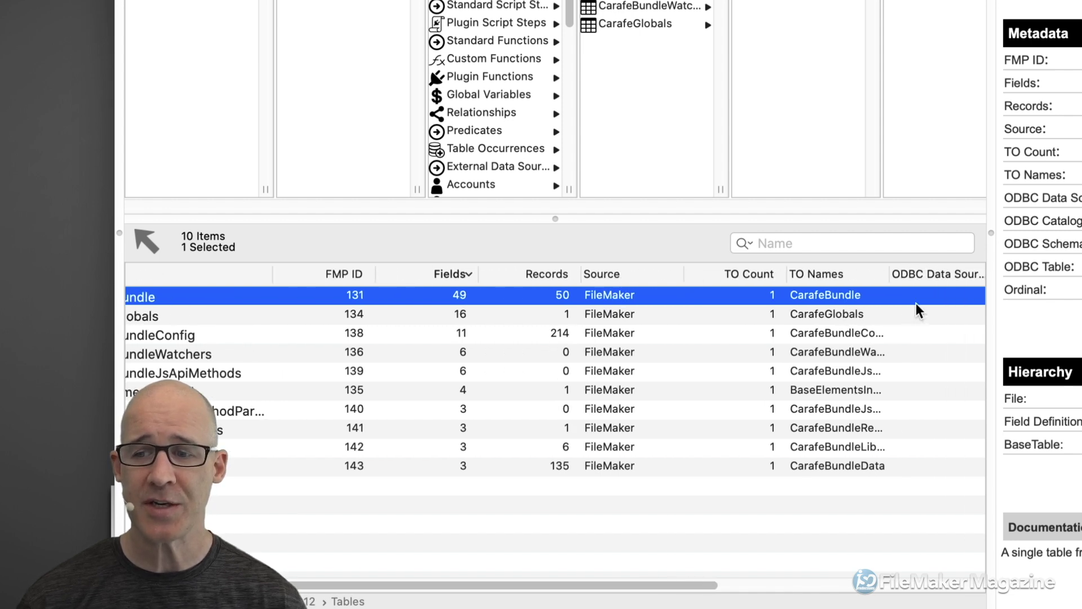
pyautogui.click(673, 274)
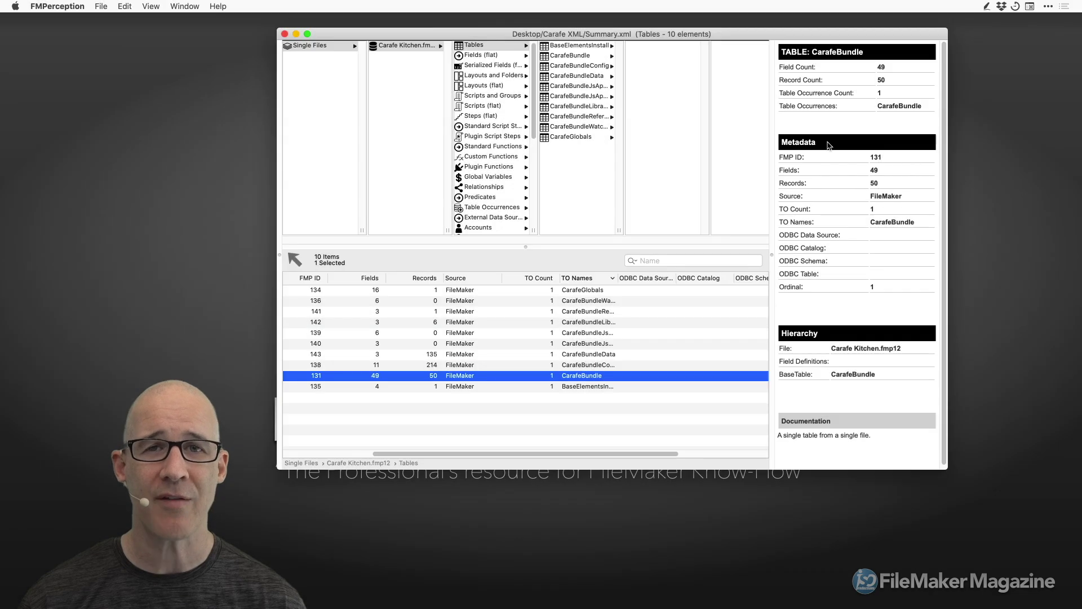
pyautogui.click(360, 290)
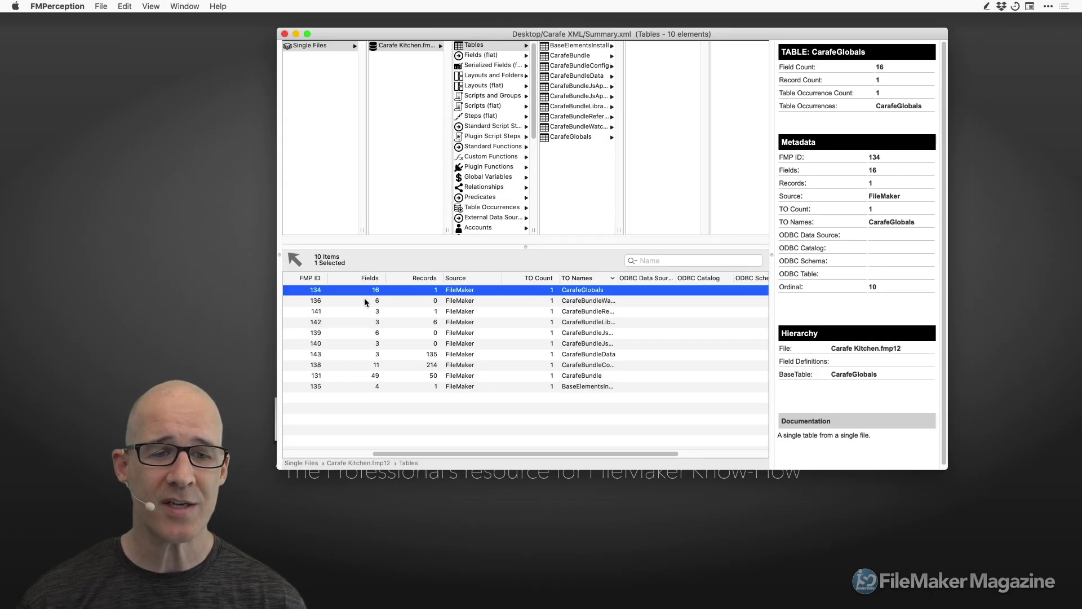
pyautogui.hscroll(-5, 428, 454)
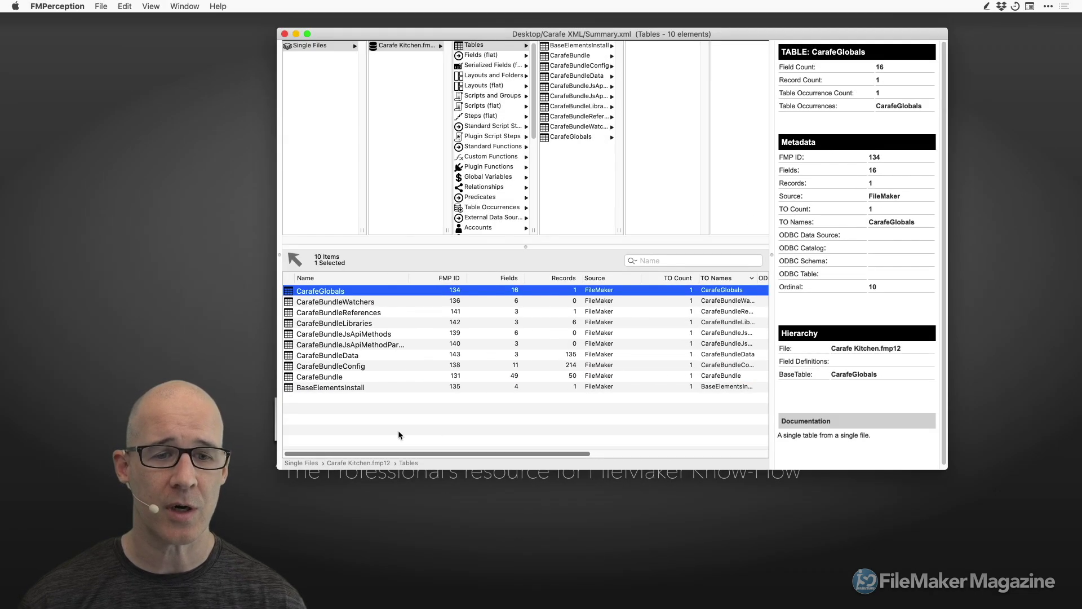
pyautogui.click(512, 282)
pyautogui.click(513, 290)
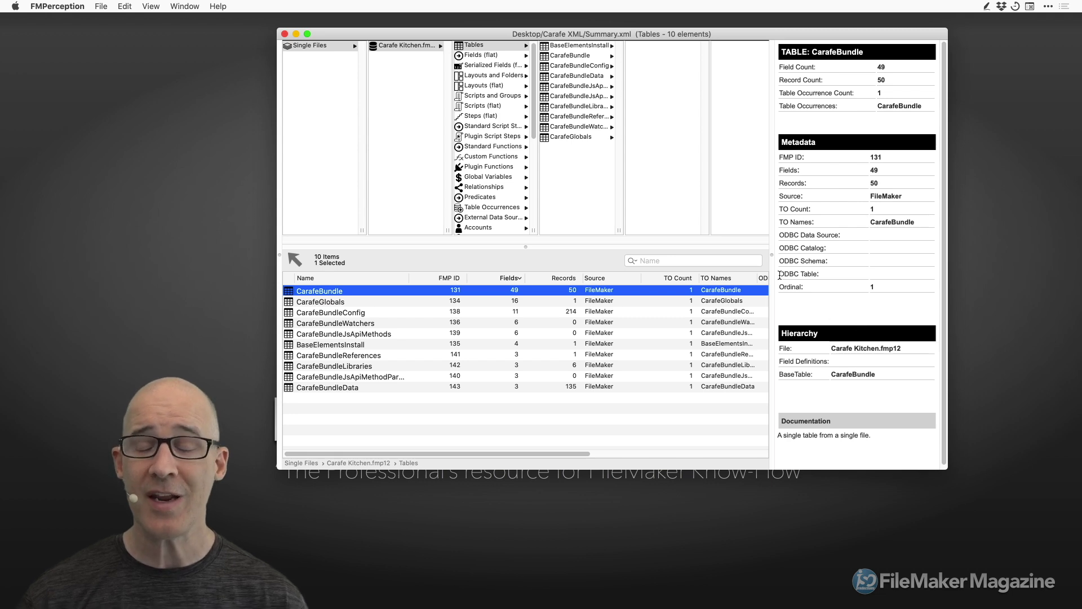
# Widen the details pane for CarafeBundle and make the report window slightly larger
pyautogui.moveTo(772, 254); pyautogui.dragTo(613, 253)
pyautogui.moveTo(944, 467); pyautogui.dragTo(953, 492)
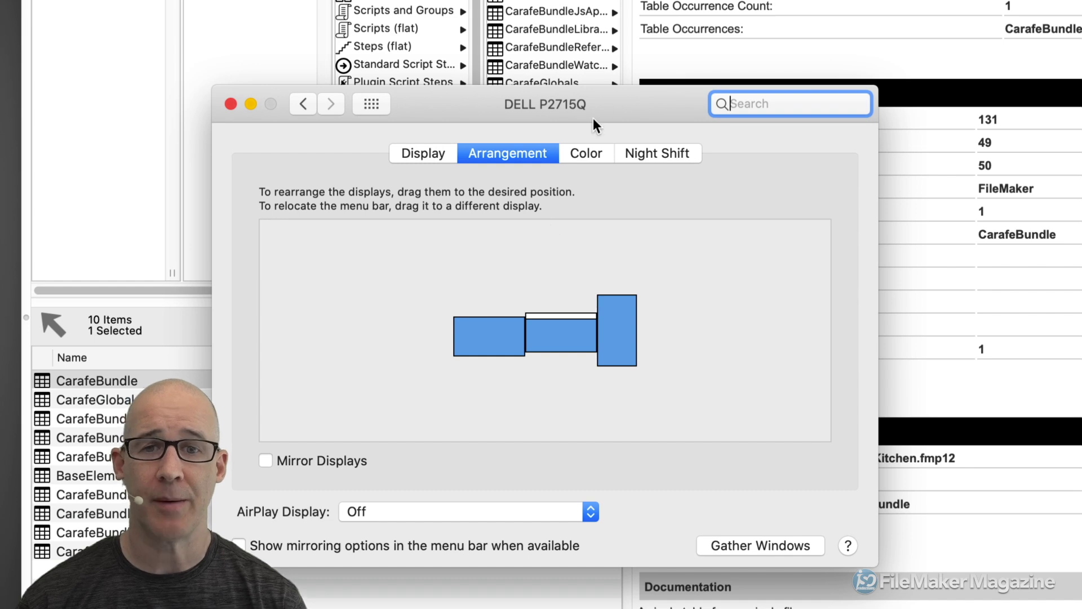
# Review the arrangement of the connected displays in System Preferences and close its window
pyautogui.moveTo(593, 118); pyautogui.dragTo(648, 81)
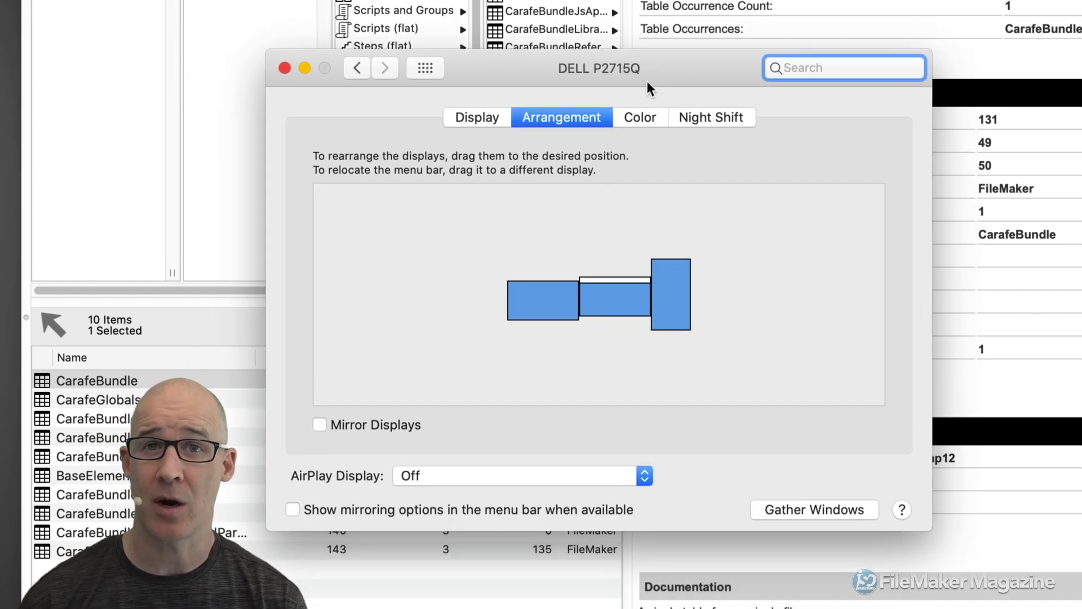
pyautogui.click(422, 68)
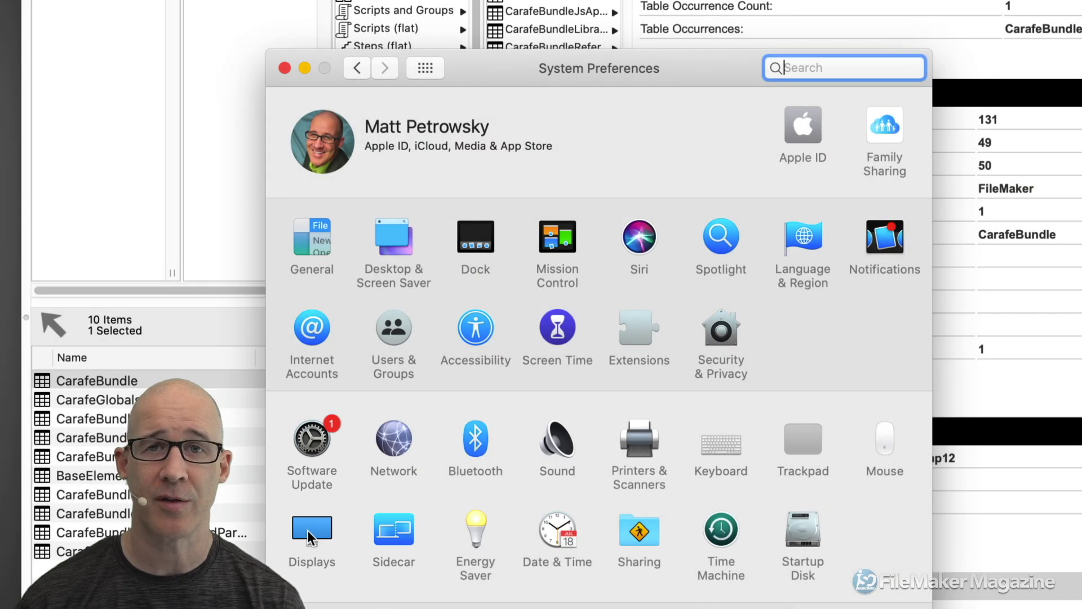
pyautogui.click(306, 530)
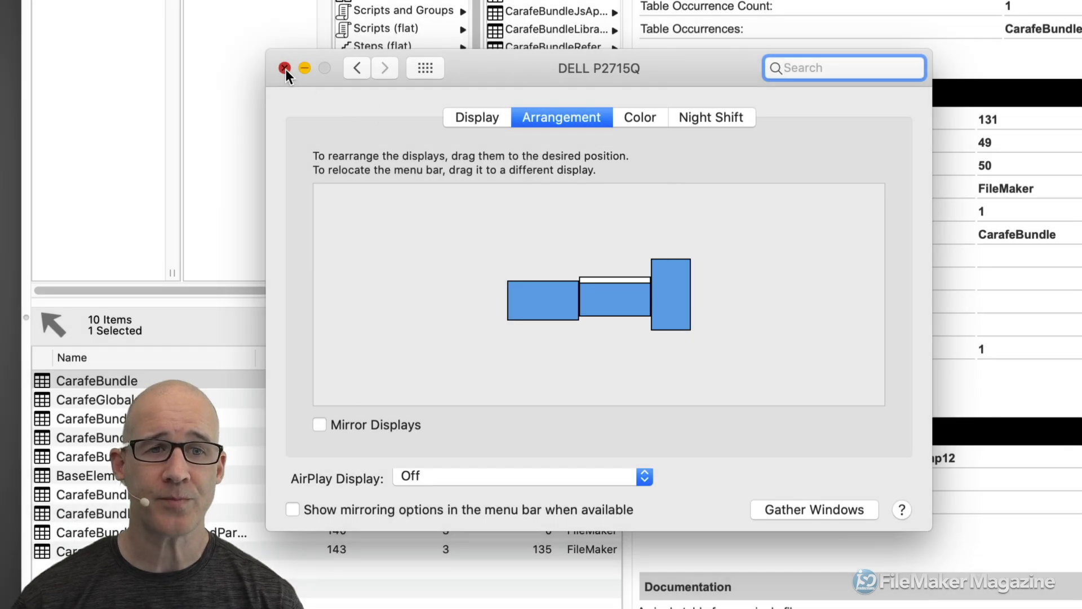
pyautogui.click(286, 68)
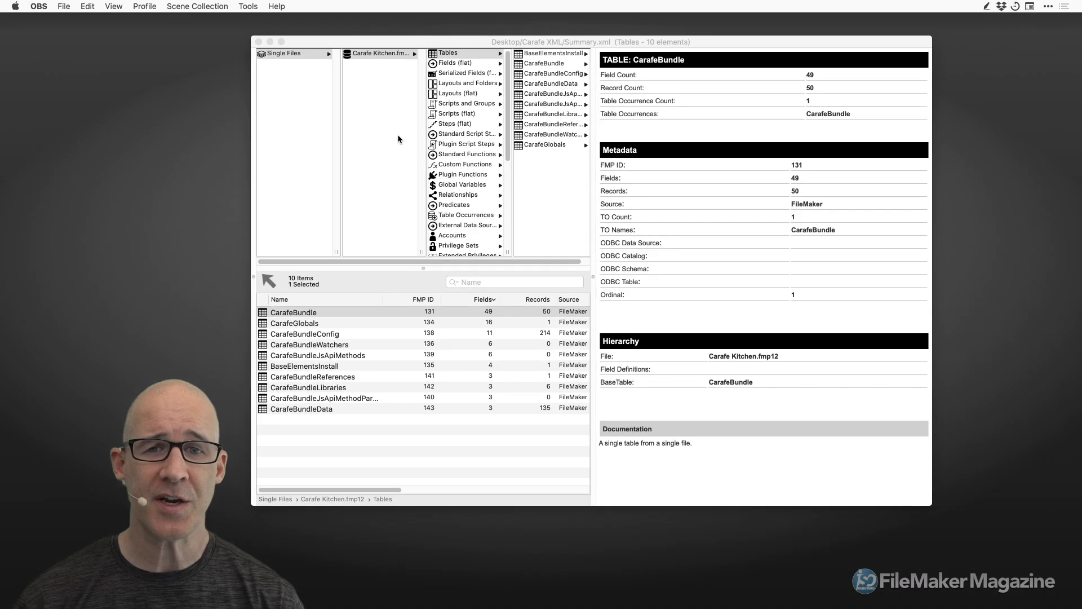
# Switch to FMPerception and snap its report window to the right half of the desktop, trying the full-screen size in between
pyautogui.click(625, 40)
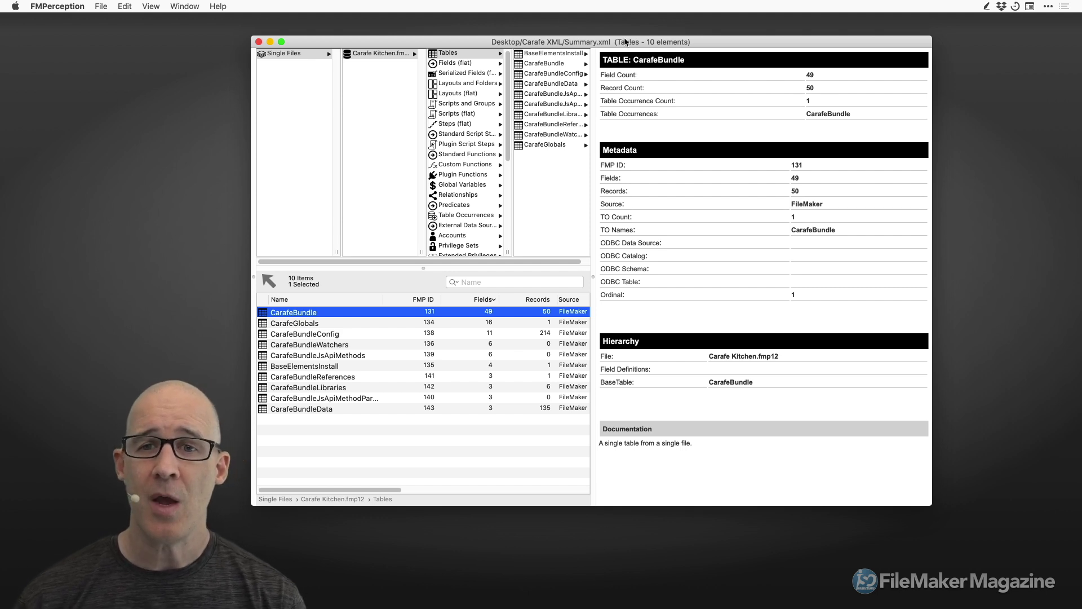
pyautogui.moveTo(628, 43); pyautogui.dragTo(1076, 175)
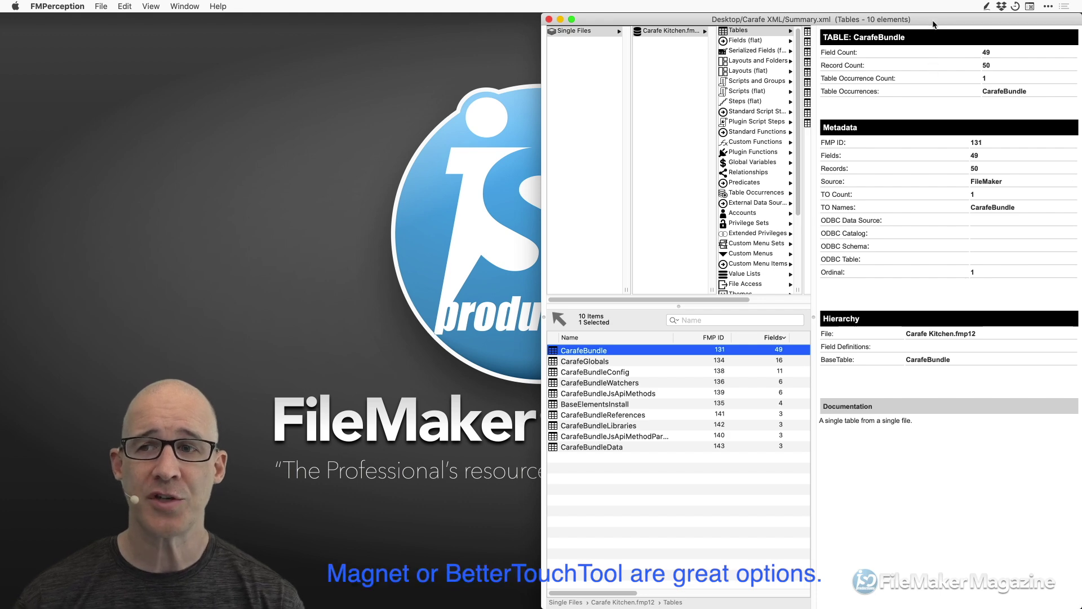
pyautogui.moveTo(935, 24); pyautogui.dragTo(545, 7)
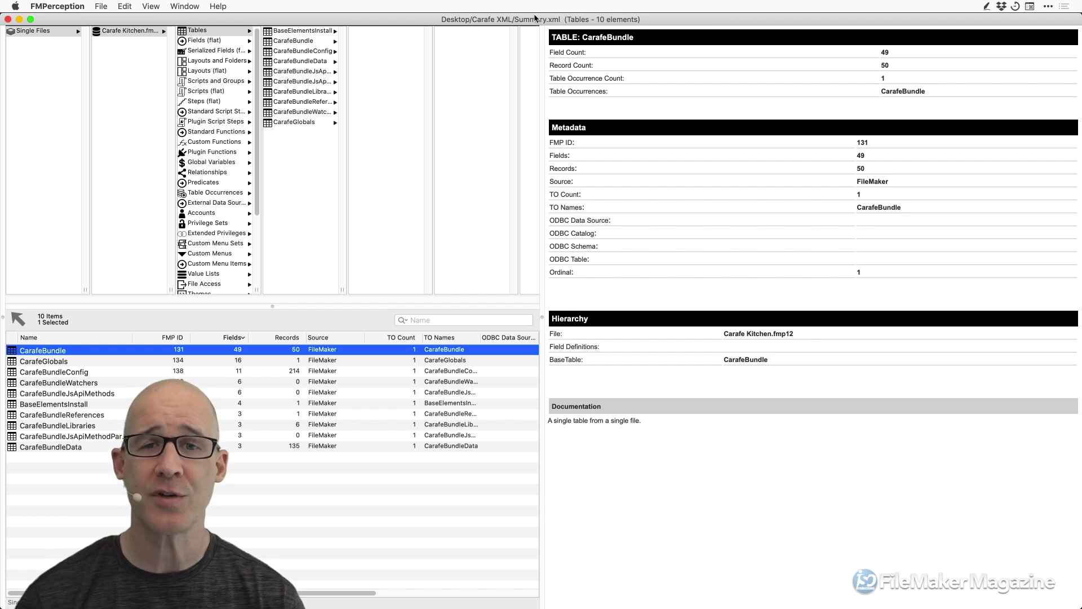
pyautogui.moveTo(547, 20); pyautogui.dragTo(1081, 121)
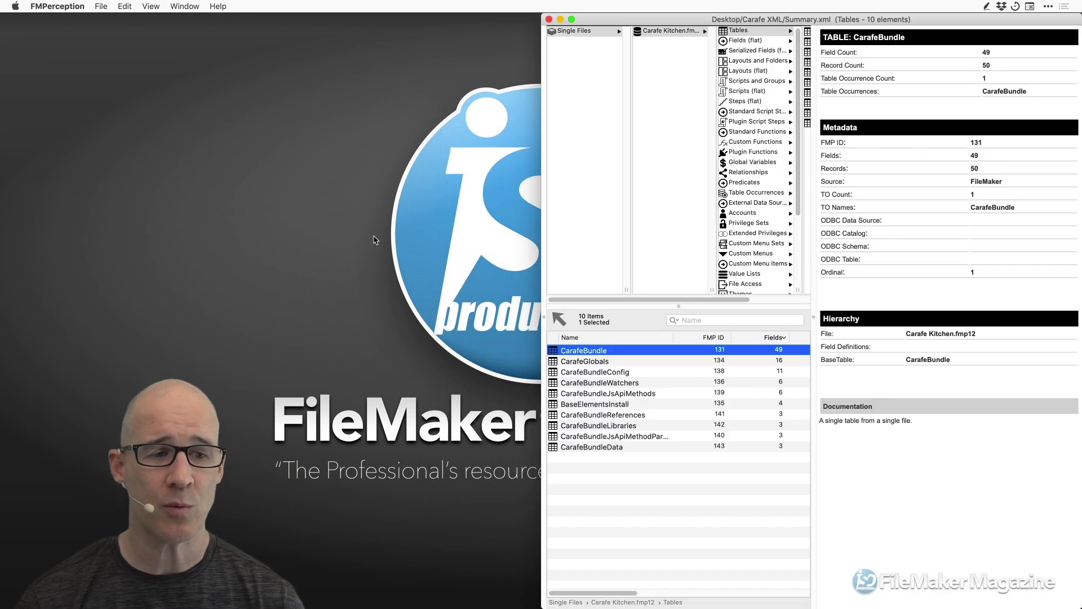
# Switch to FileMaker Pro, shift the Carafe Kitchen window beside the report, and open the Script Workspace over it
pyautogui.press('super+Tab')
pyautogui.press('super+Tab')
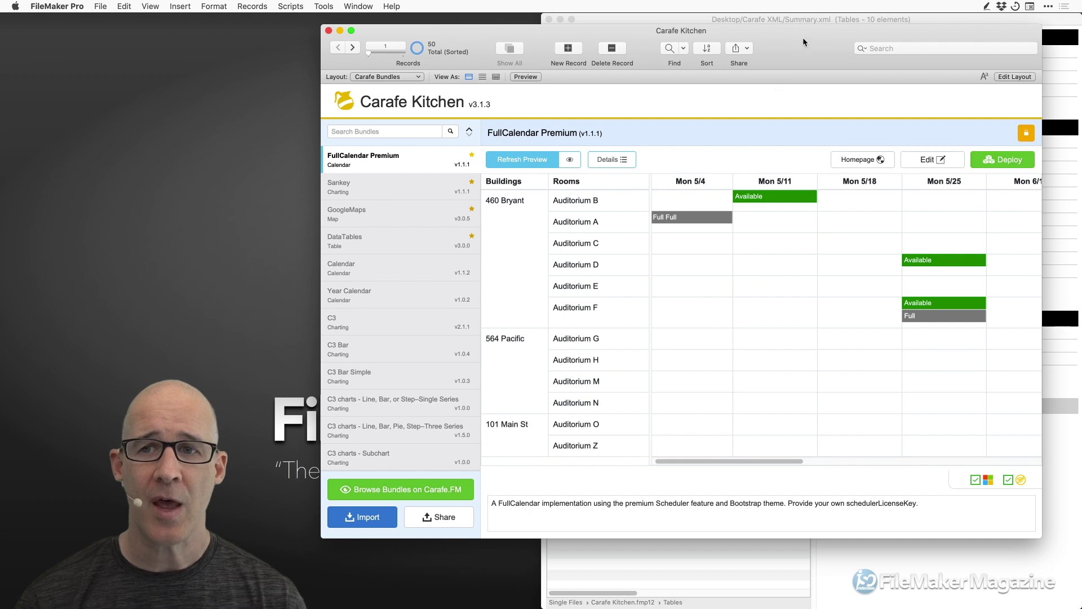
pyautogui.moveTo(803, 37); pyautogui.dragTo(514, 46)
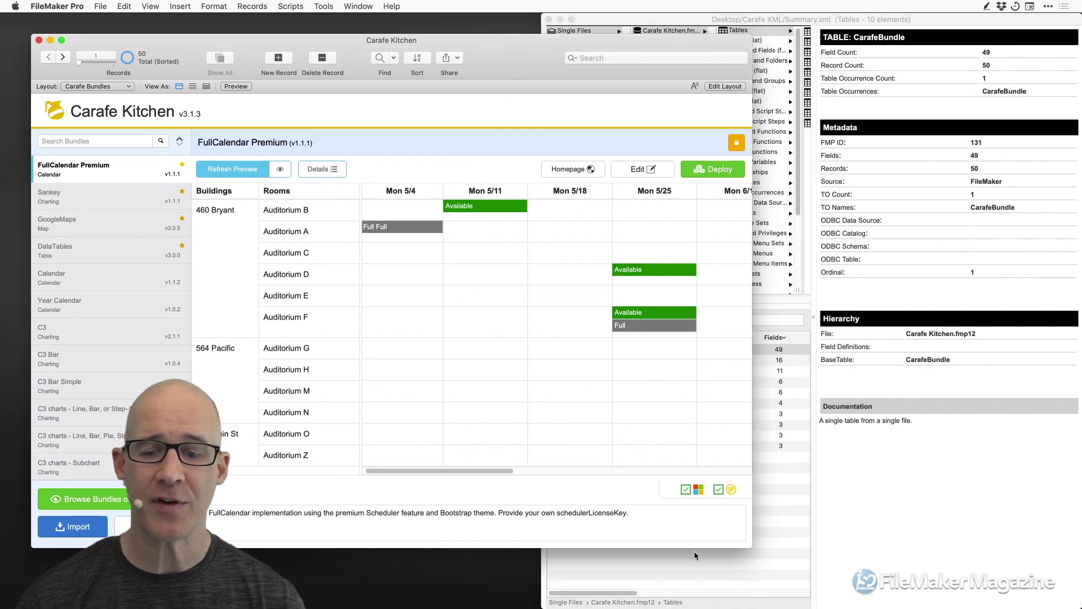
pyautogui.press('super+shift+s')
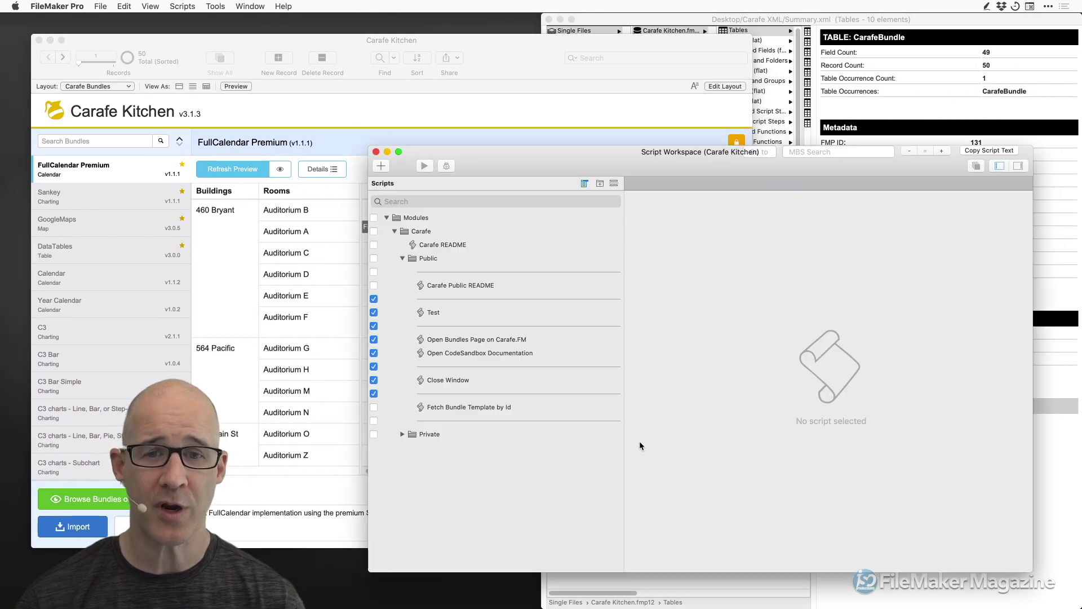
pyautogui.moveTo(690, 152); pyautogui.dragTo(365, 79)
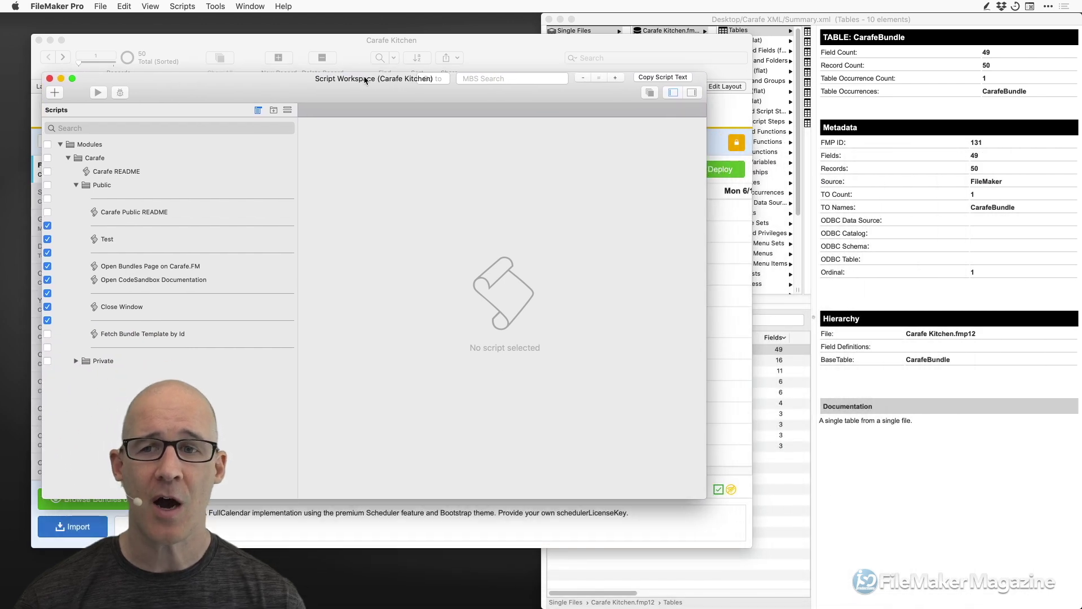
# Alternate between the FMPerception report and the FileMaker Pro Script Workspace, finishing with the report in front
pyautogui.click(845, 22)
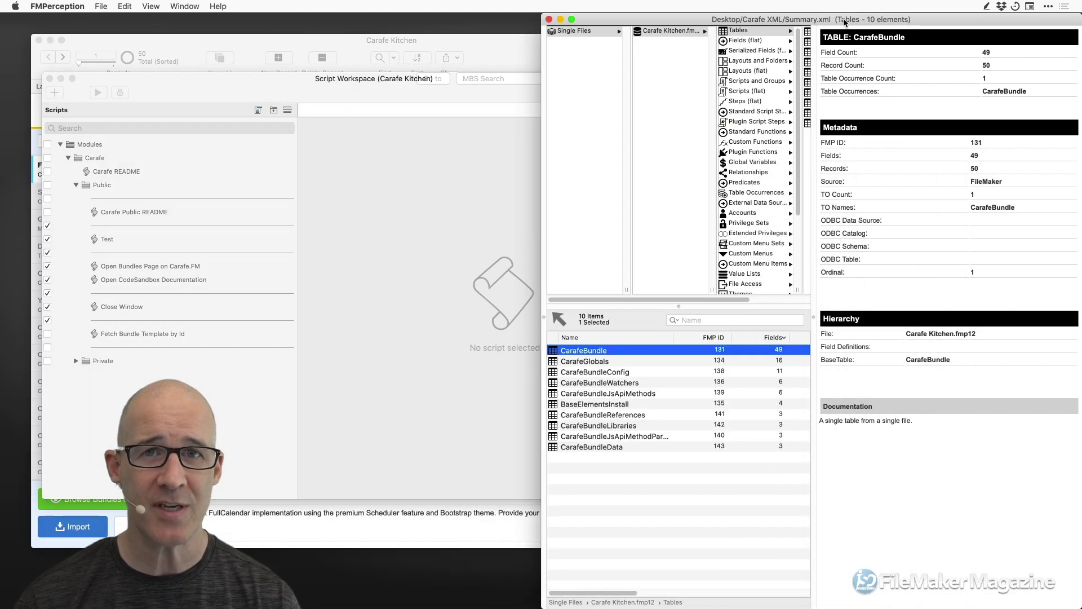
pyautogui.click(404, 105)
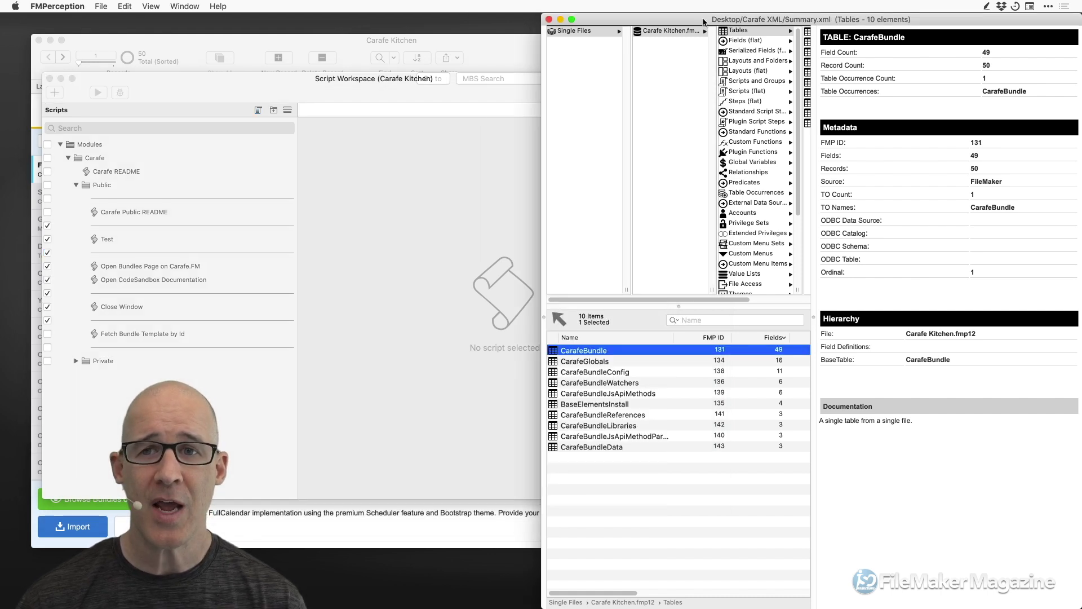
pyautogui.click(705, 24)
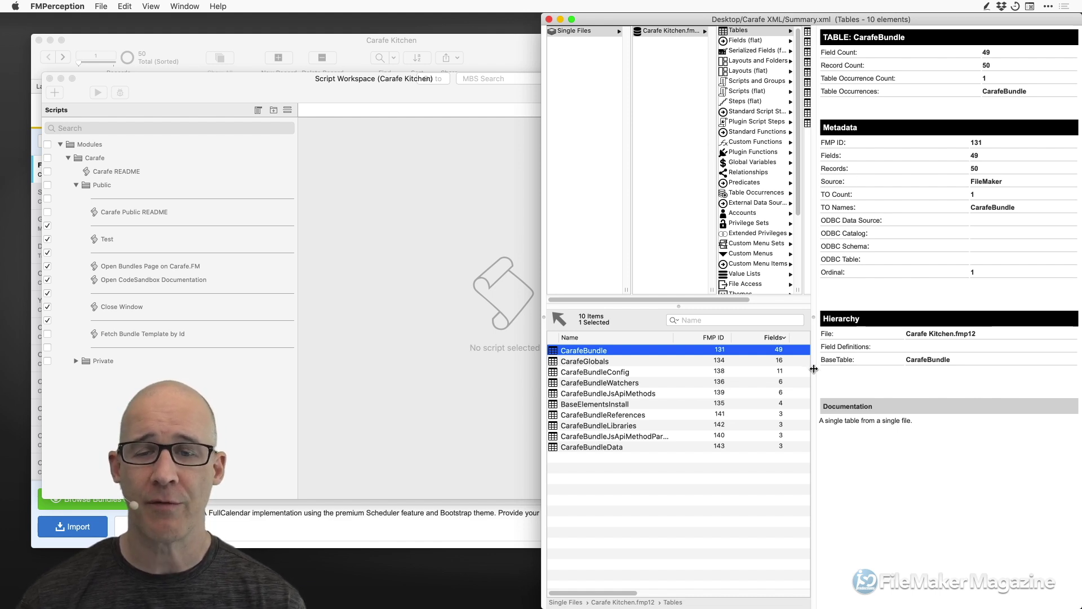
# Resize the report's panes so the lists are wider than before and the column browser is slightly shorter
pyautogui.moveTo(688, 308); pyautogui.dragTo(688, 141)
pyautogui.moveTo(814, 320); pyautogui.dragTo(856, 313)
pyautogui.moveTo(702, 140); pyautogui.dragTo(683, 269)
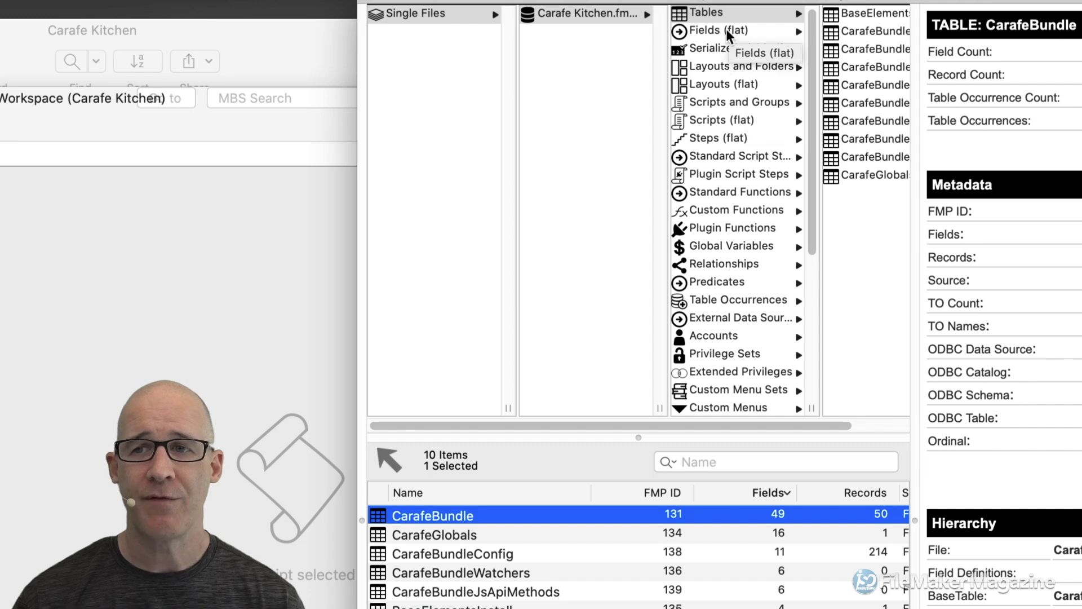
# Show the file's flat fields list in a report window enlarged to fill the screen, with a much wider list pane
pyautogui.click(727, 35)
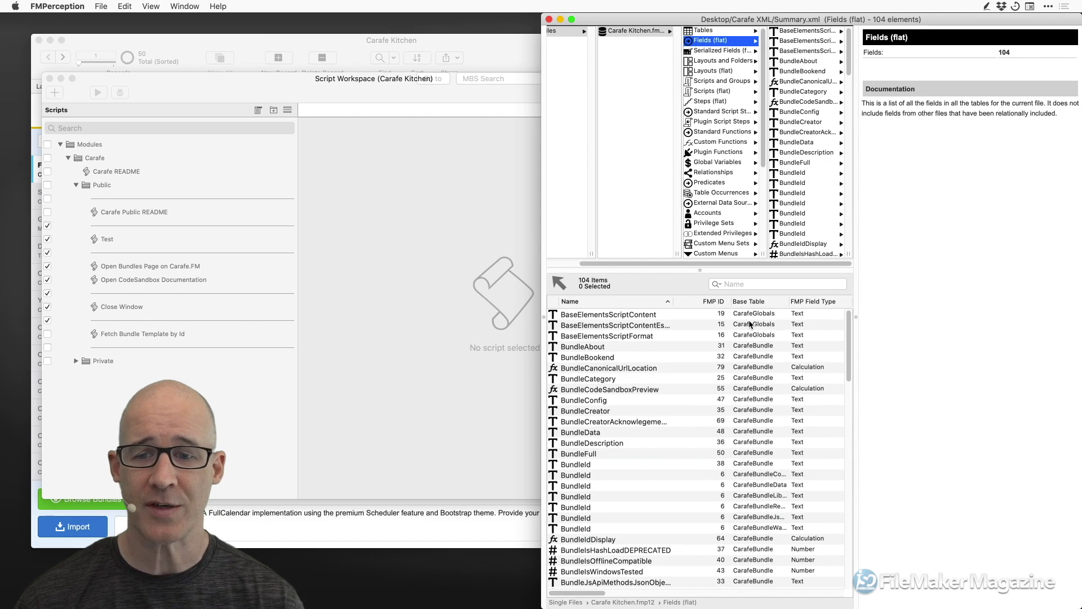
pyautogui.moveTo(710, 272); pyautogui.dragTo(702, 260)
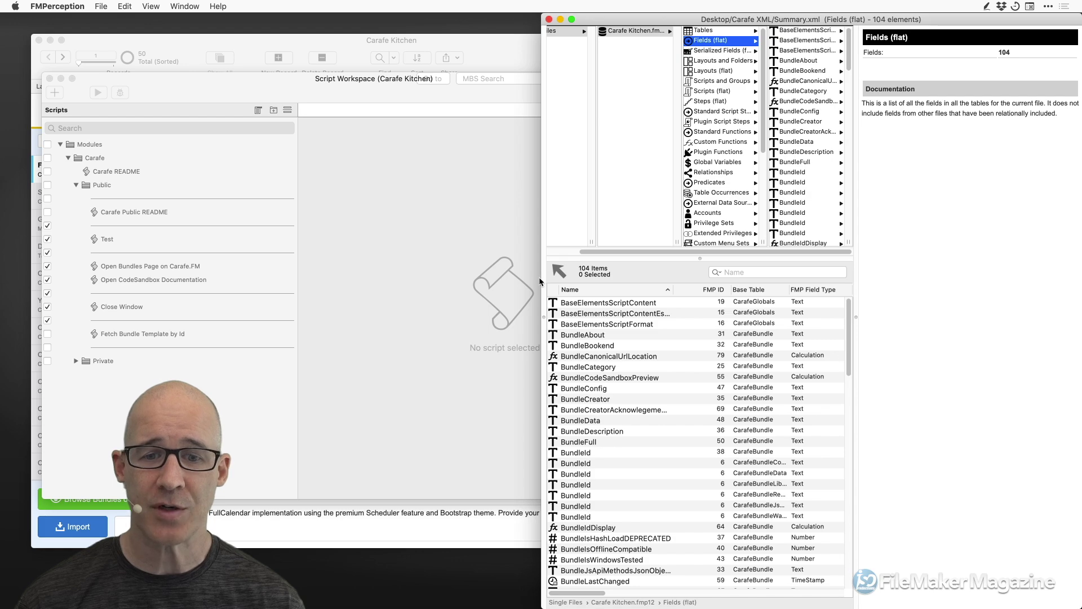
pyautogui.doubleClick(858, 26)
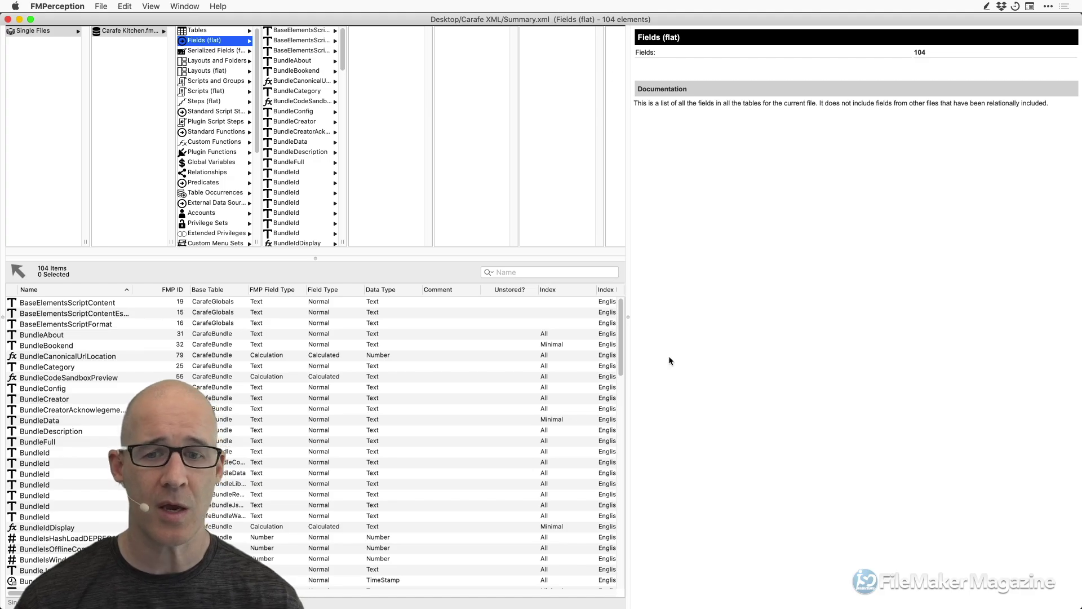
pyautogui.moveTo(628, 314); pyautogui.dragTo(876, 319)
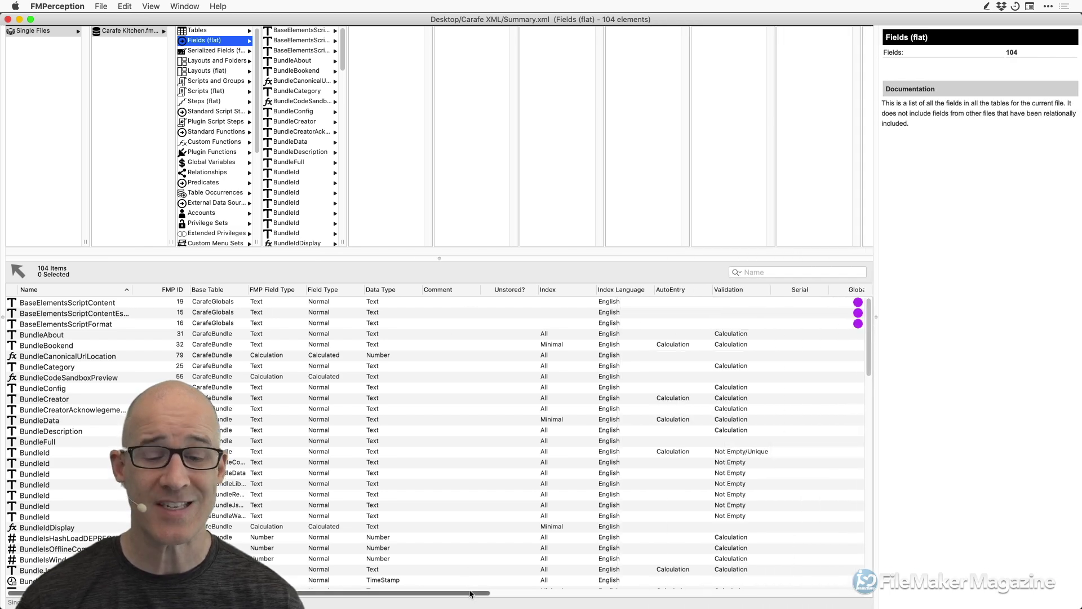
# Sort the flat fields list by auto-entry calculation in descending order, select all Get ( UUID ) fields, and review their names and settings
pyautogui.moveTo(473, 594); pyautogui.dragTo(587, 560)
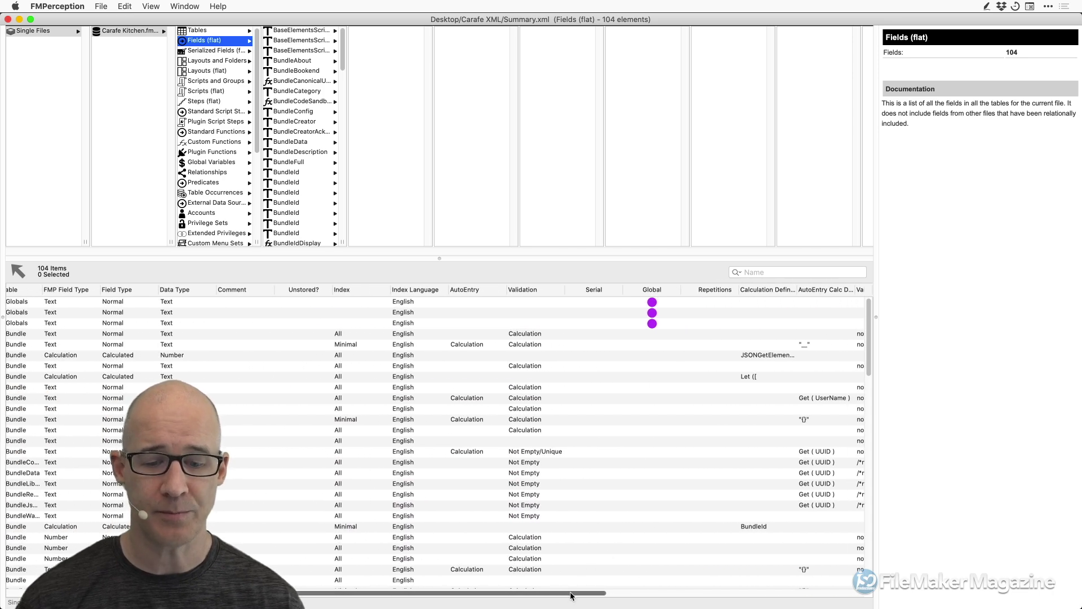
pyautogui.moveTo(572, 593); pyautogui.dragTo(401, 580)
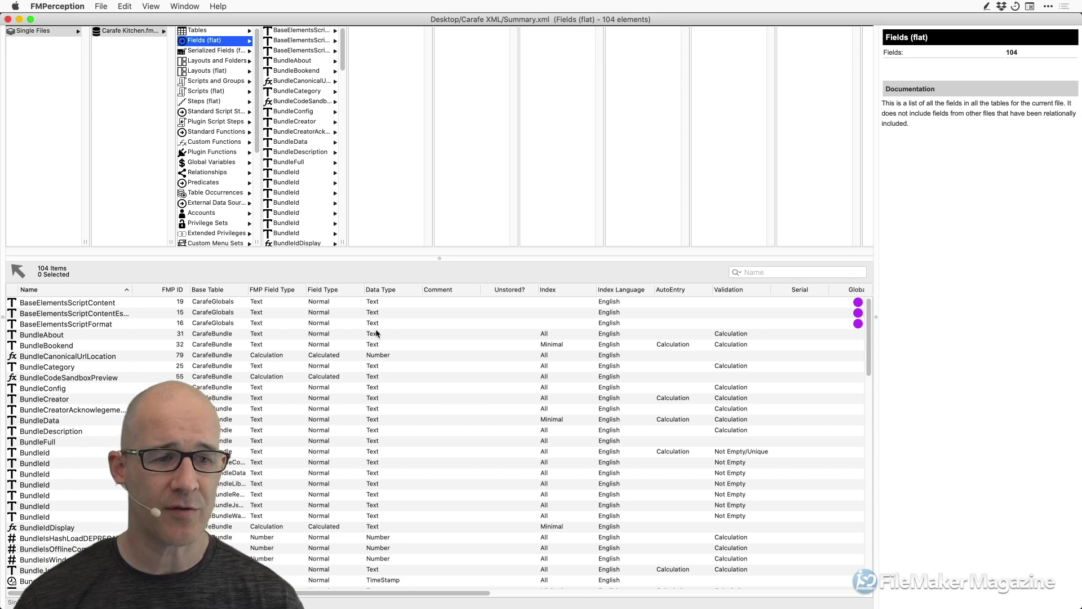
pyautogui.scroll(-15, 403, 358)
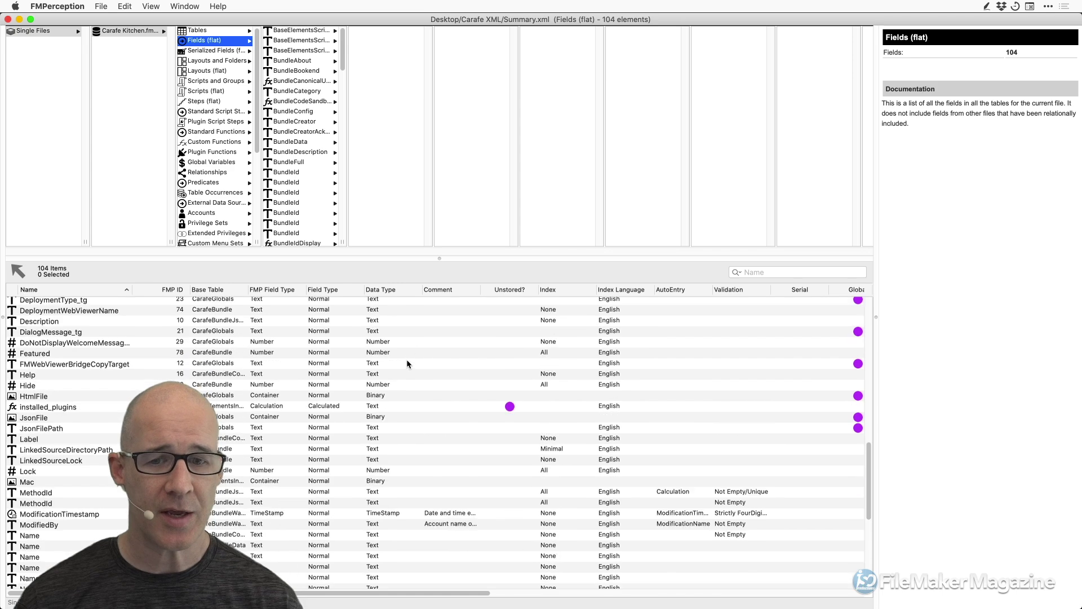
pyautogui.scroll(15, 408, 359)
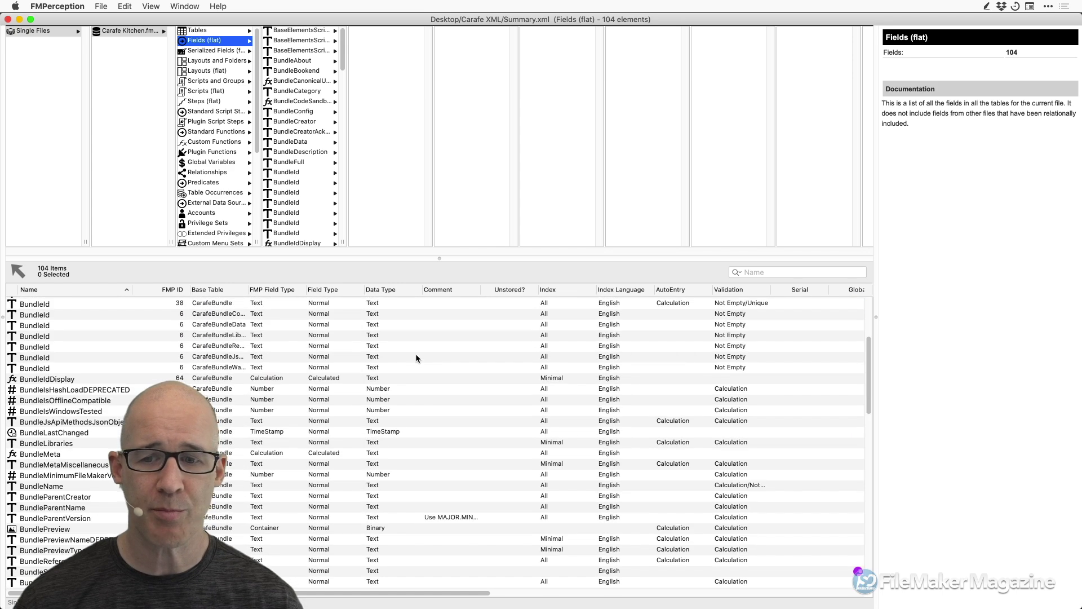
pyautogui.moveTo(476, 593); pyautogui.dragTo(812, 578)
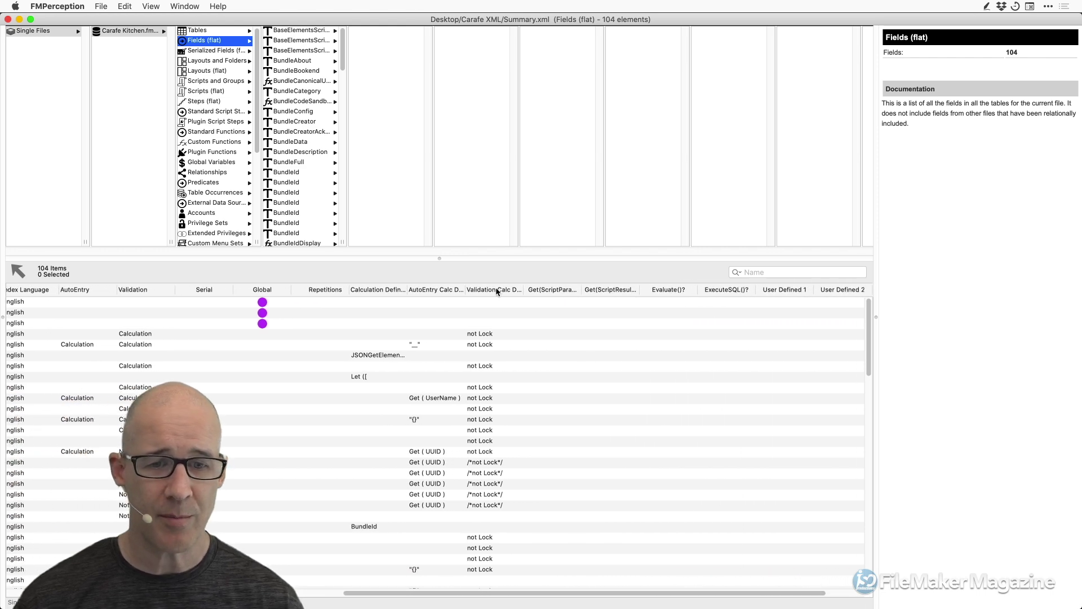
pyautogui.click(446, 291)
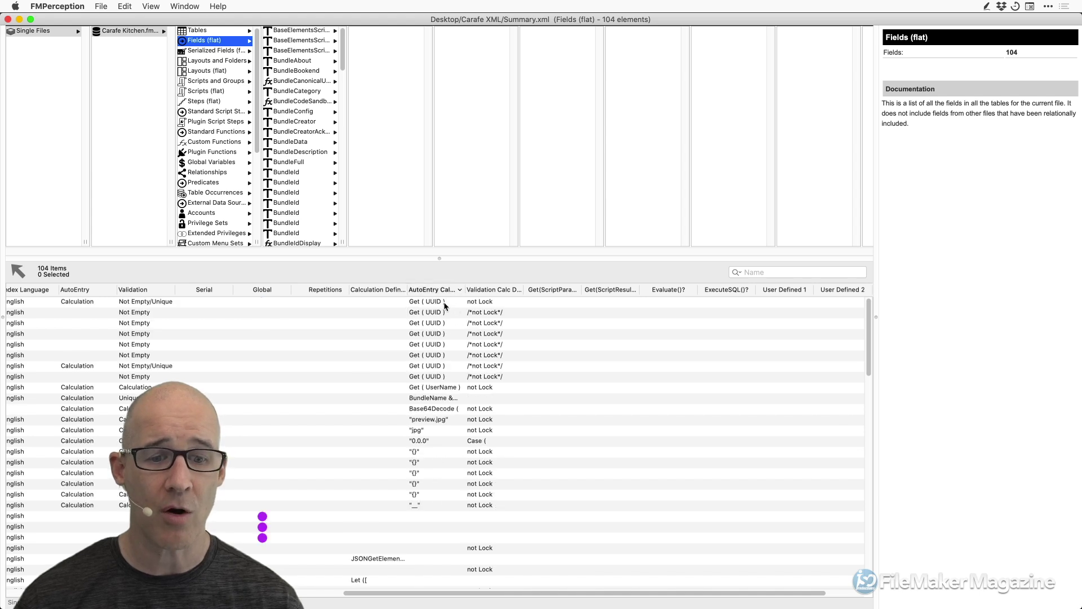
pyautogui.click(444, 303)
pyautogui.keyDown('shift'); pyautogui.click(457, 376); pyautogui.keyUp('shift')
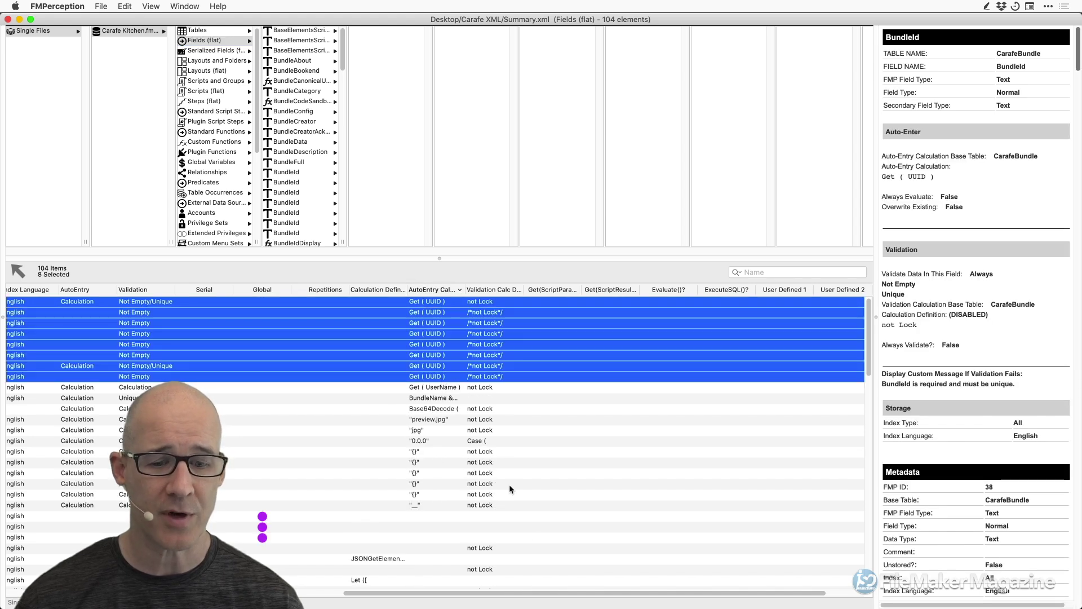
pyautogui.hscroll(-10, 509, 485)
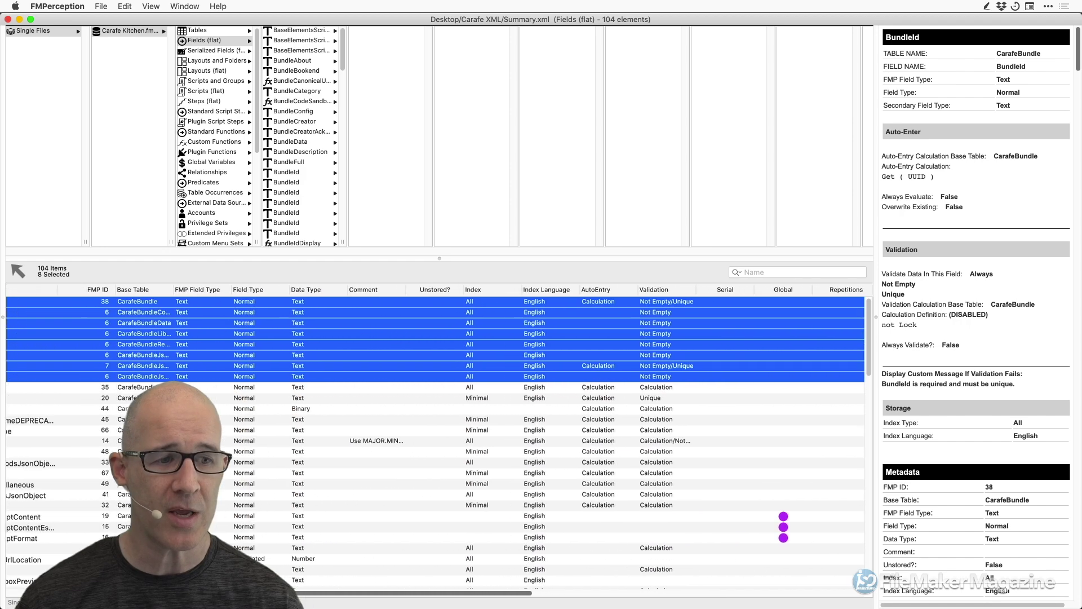
pyautogui.hscroll(-2, 434, 440)
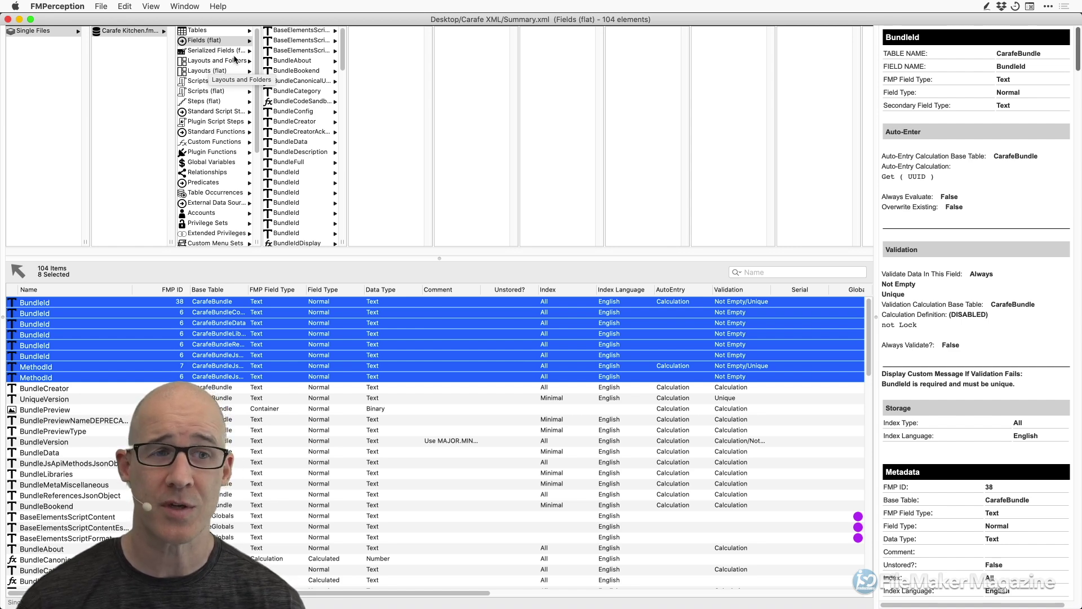
# Browse both layout categories and the Private and Public script folders under Modules > Carafe
pyautogui.click(212, 61)
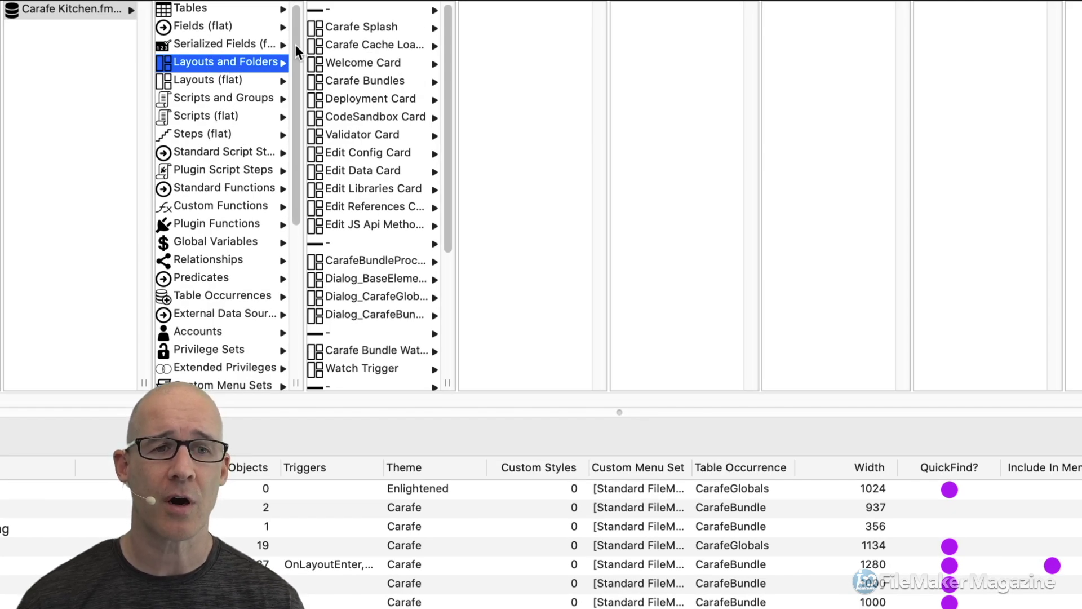
pyautogui.click(222, 79)
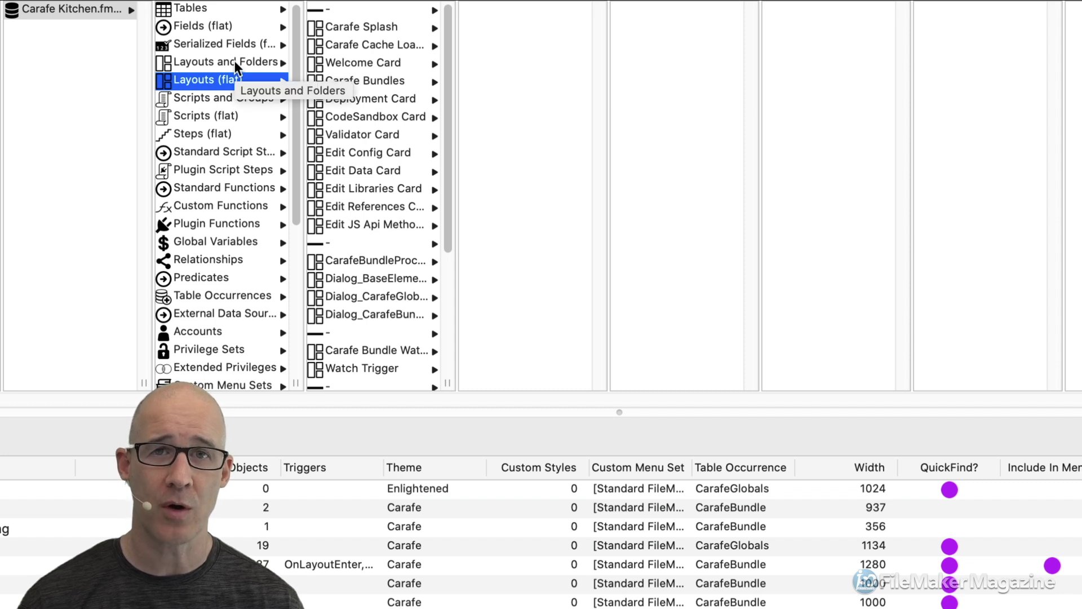
pyautogui.click(215, 98)
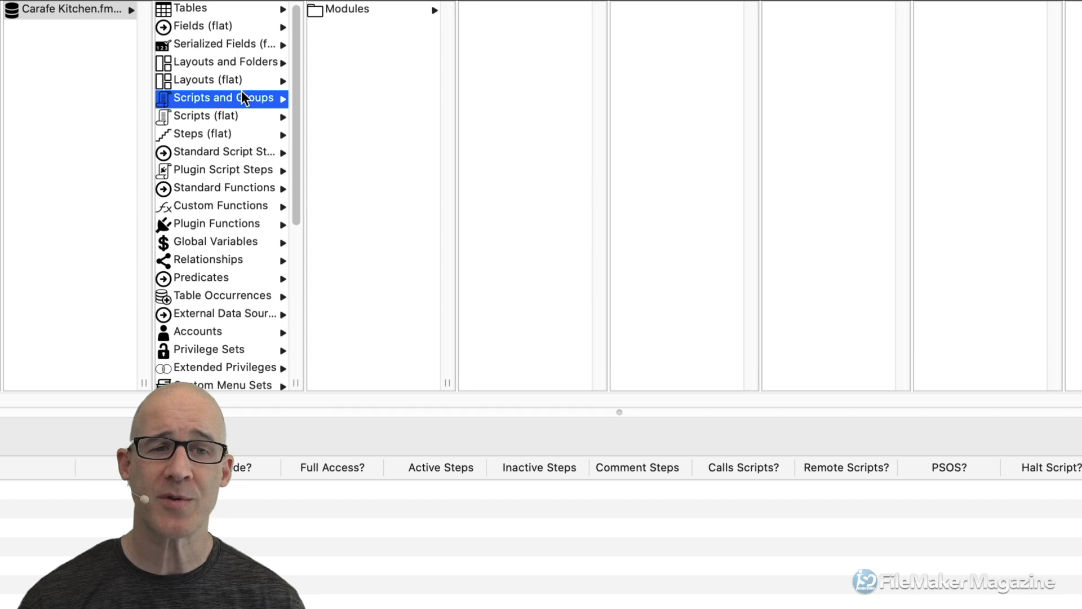
pyautogui.click(364, 9)
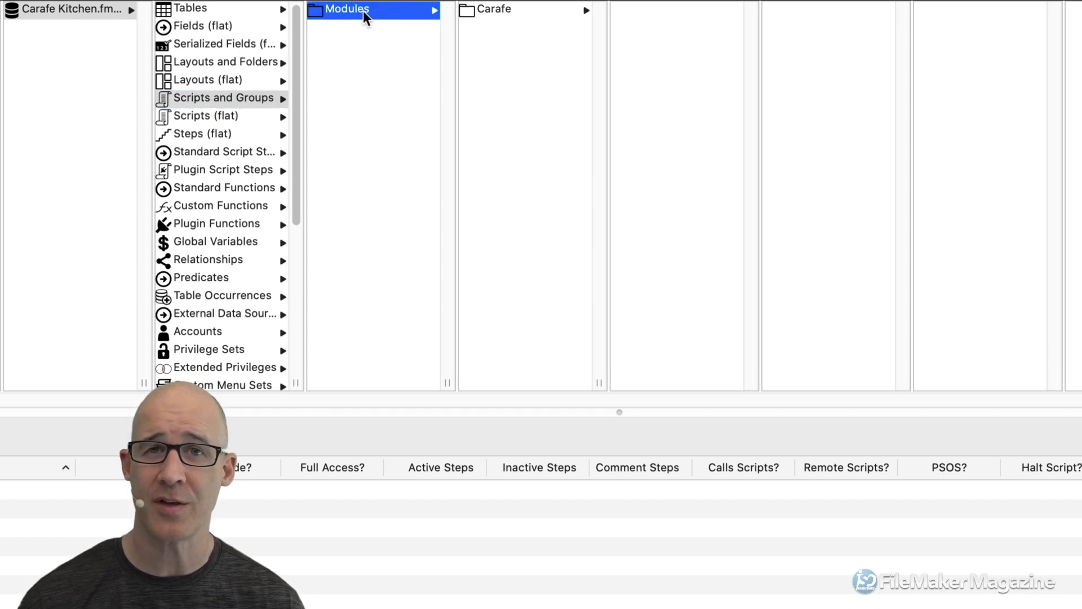
pyautogui.click(486, 9)
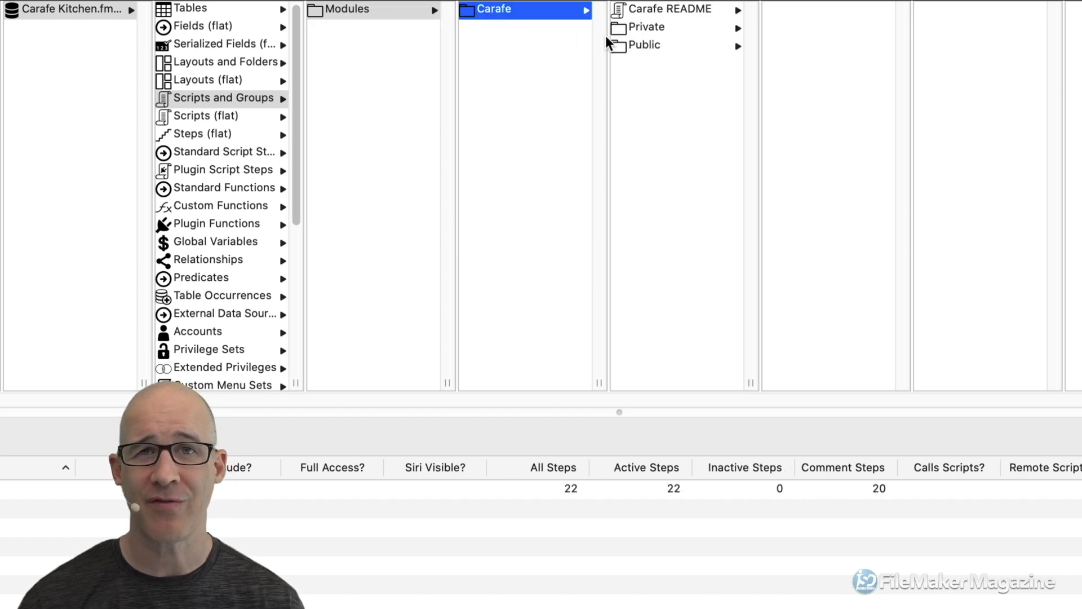
pyautogui.click(648, 30)
pyautogui.click(645, 45)
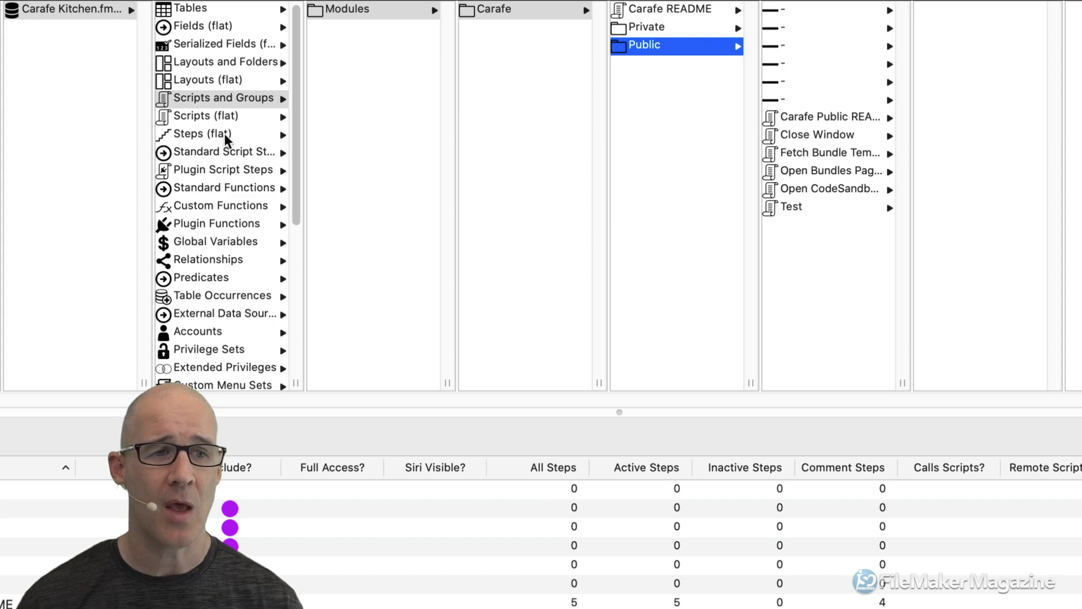
# Show the flat scripts list, restore the report window to its smaller size, and move it beside the Script Workspace
pyautogui.click(214, 115)
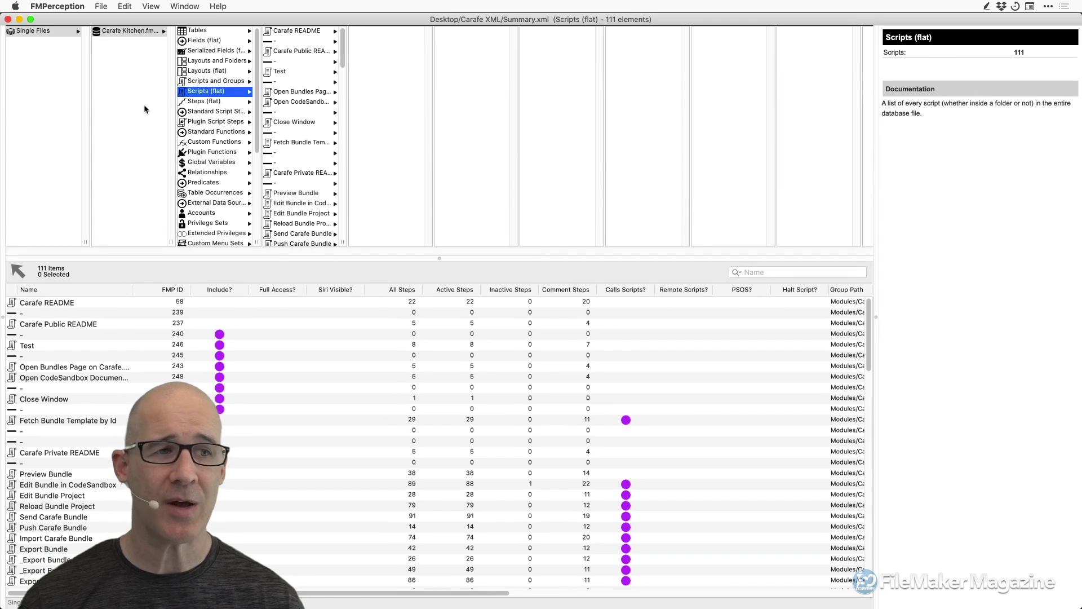
pyautogui.doubleClick(210, 19)
pyautogui.moveTo(455, 19); pyautogui.dragTo(572, 36)
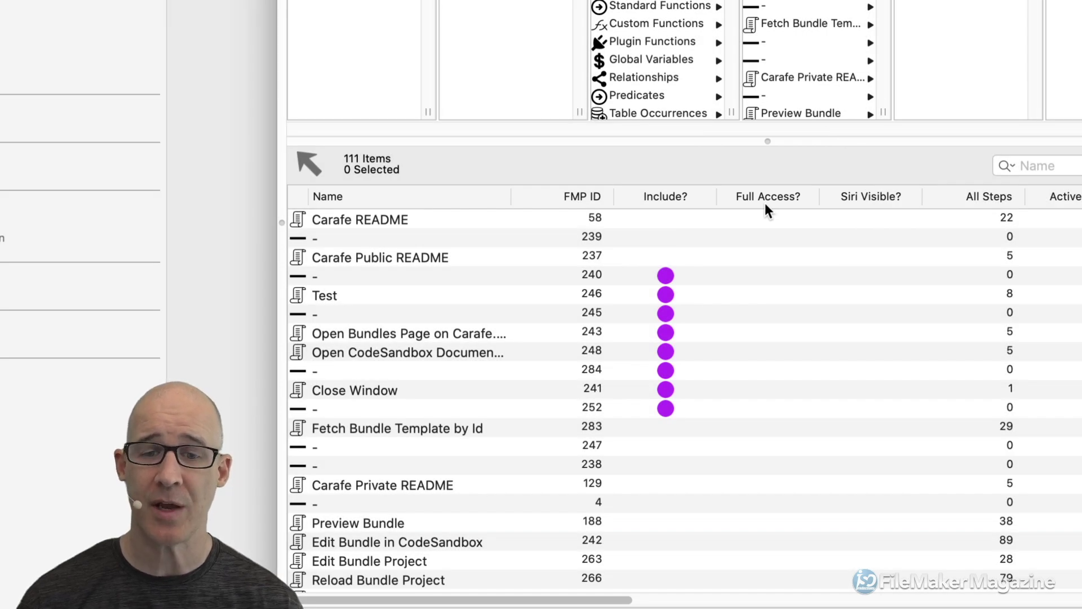
# Sort the scripts by FMP ID in ascending order and inspect Carafe README and the separator with ID 4
pyautogui.click(582, 195)
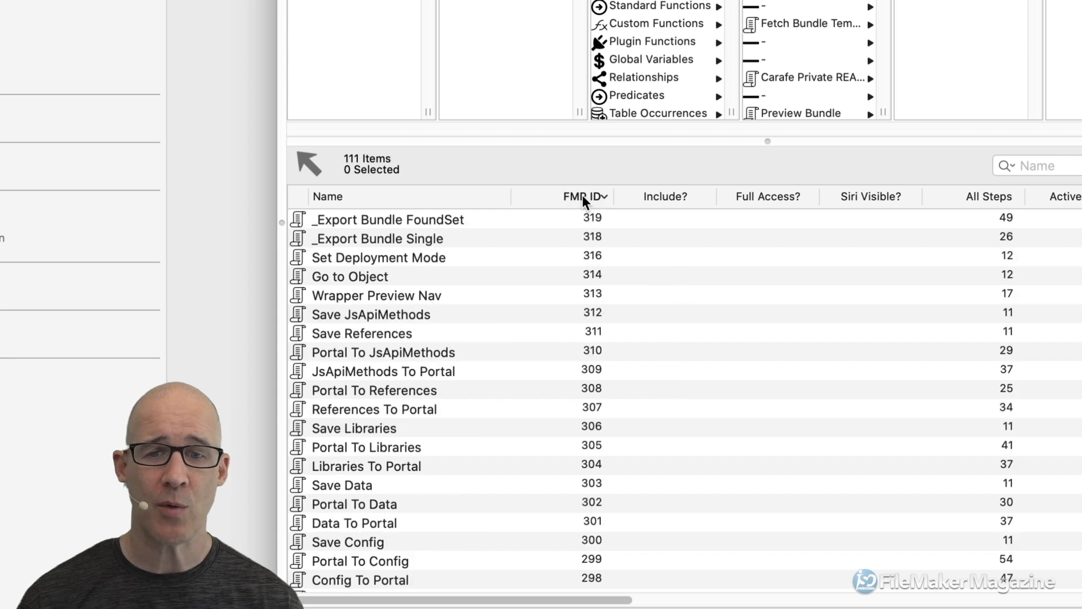
pyautogui.click(583, 195)
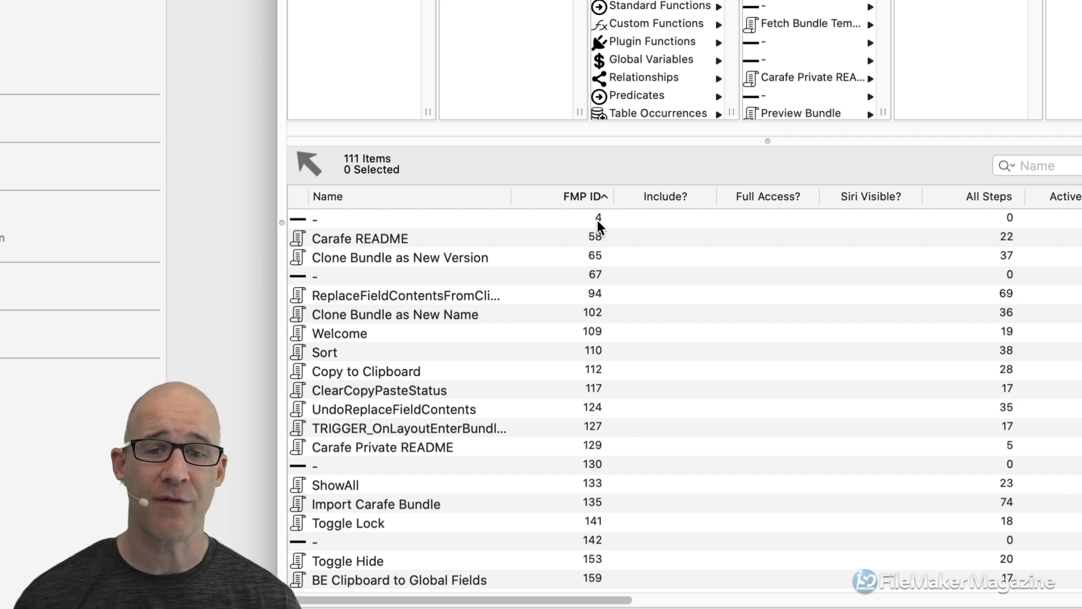
pyautogui.click(333, 238)
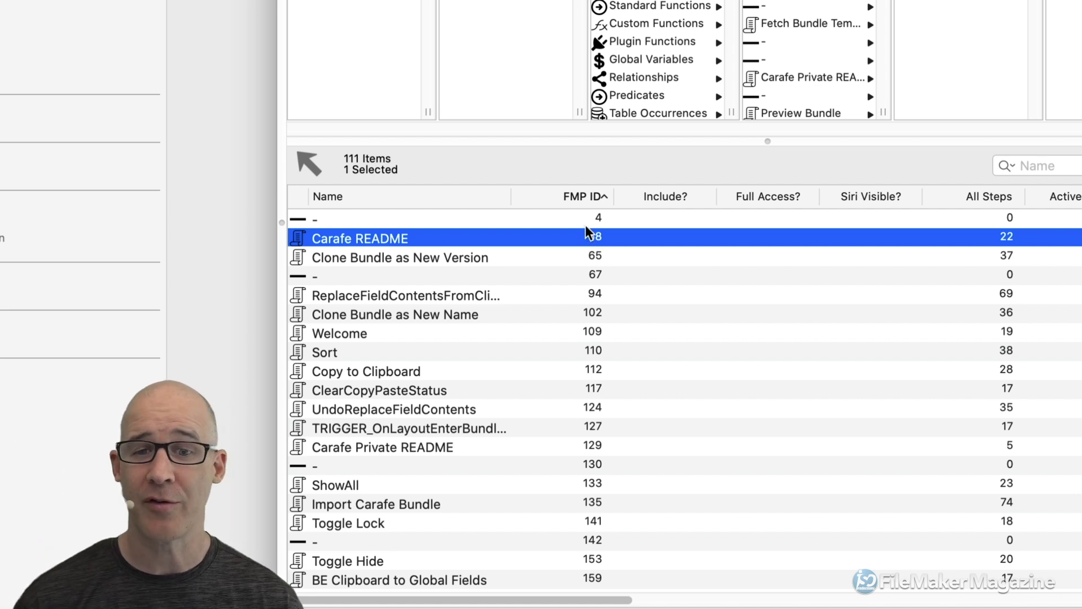
pyautogui.click(584, 217)
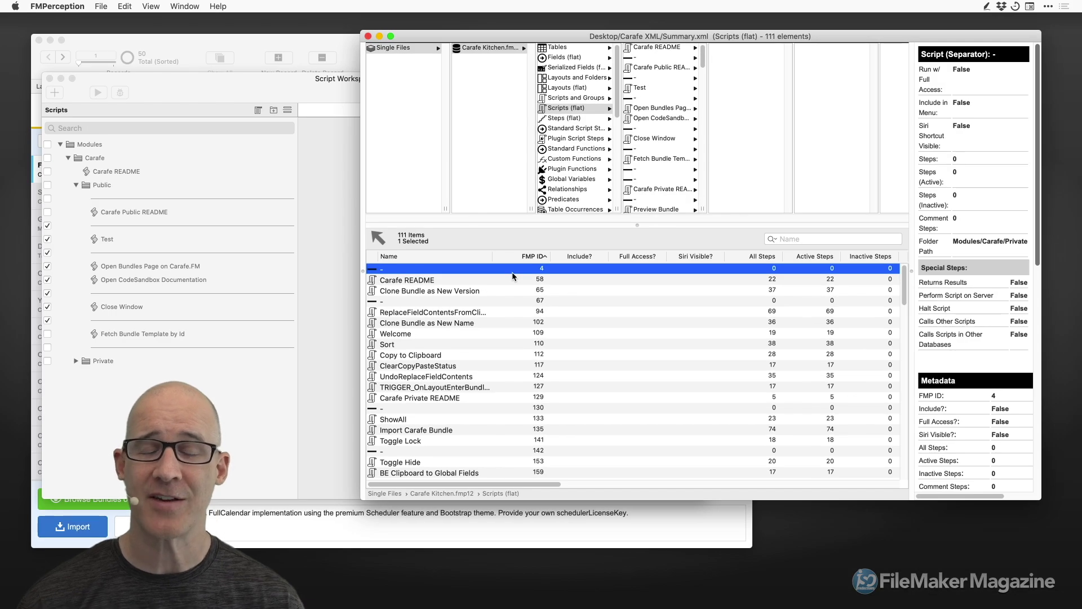
# Reposition the report window closer to the script list in the Script Workspace and enlarge it slightly
pyautogui.moveTo(746, 36); pyautogui.dragTo(683, 30)
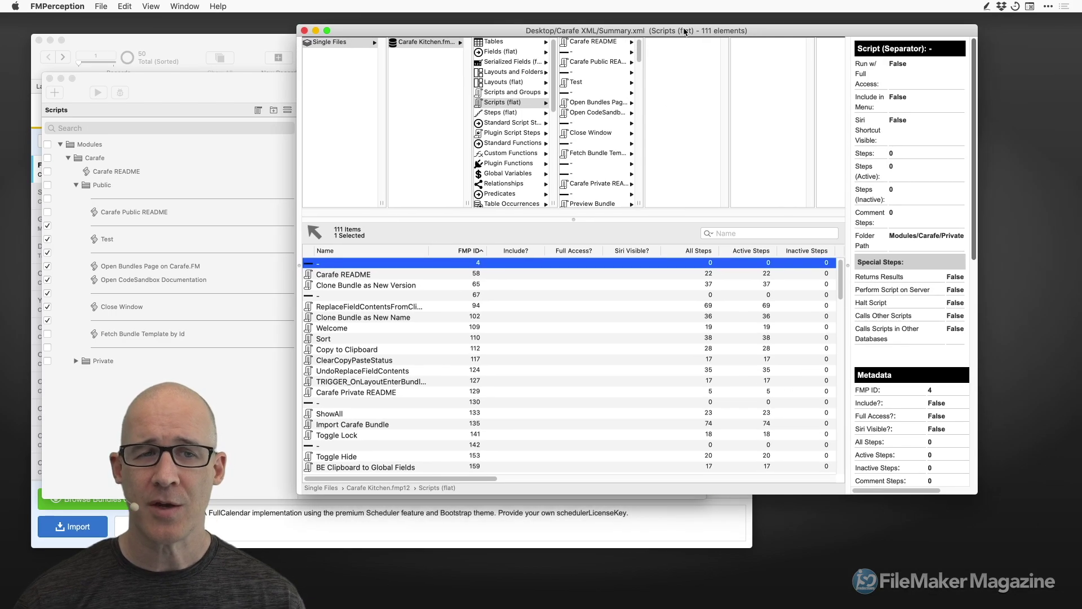
pyautogui.moveTo(978, 493); pyautogui.dragTo(997, 504)
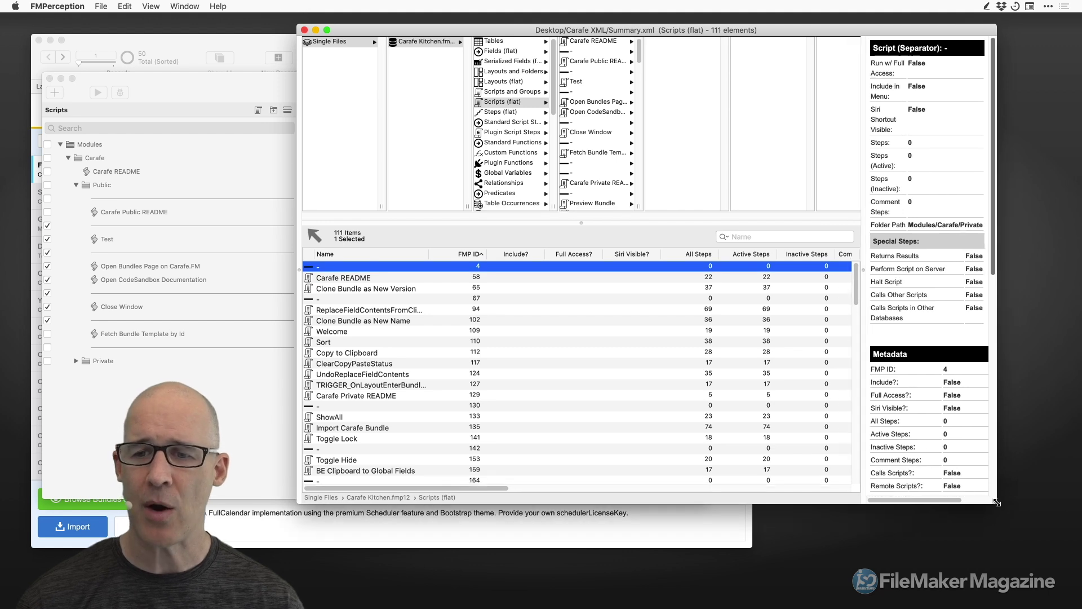
pyautogui.moveTo(694, 33); pyautogui.dragTo(667, 31)
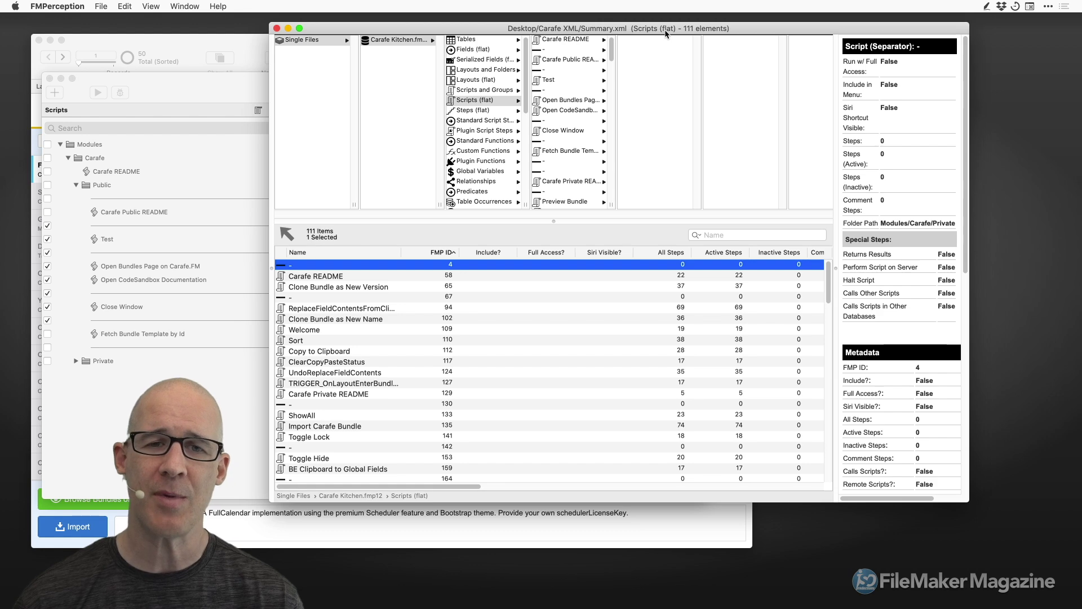
pyautogui.moveTo(666, 34); pyautogui.dragTo(651, 32)
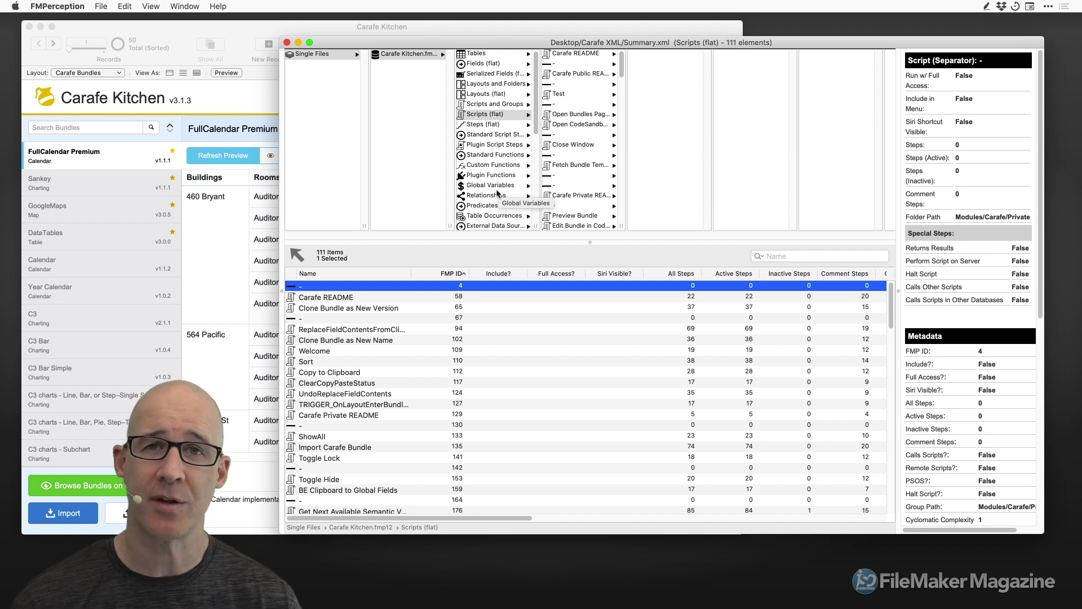
# Filter the flat scripts list by "replace" and open the elements of the ReplaceFieldContentsFromClipboard script
pyautogui.click(504, 104)
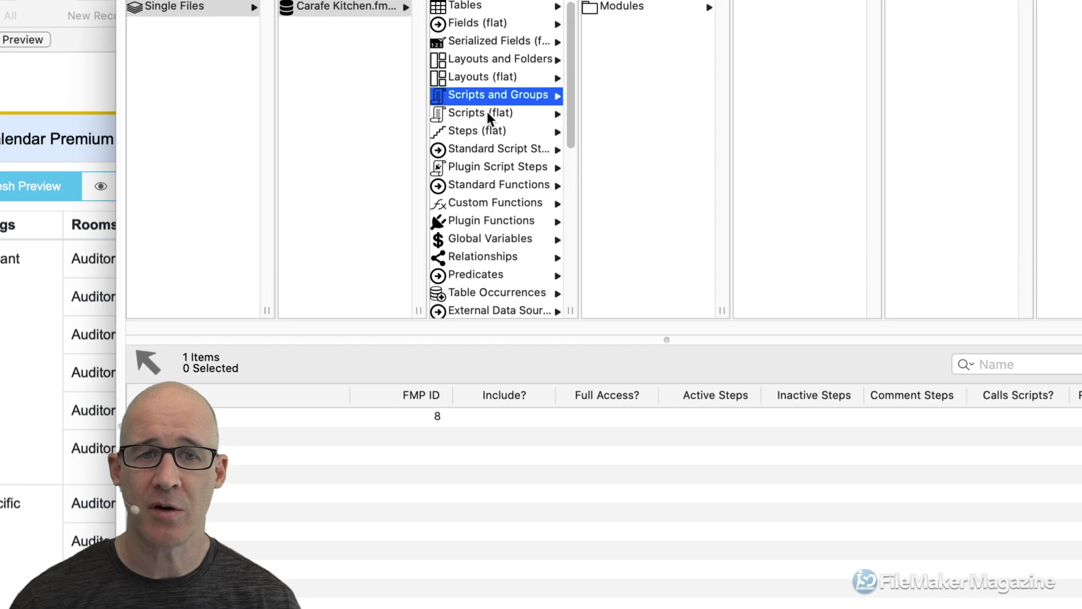
pyautogui.click(487, 111)
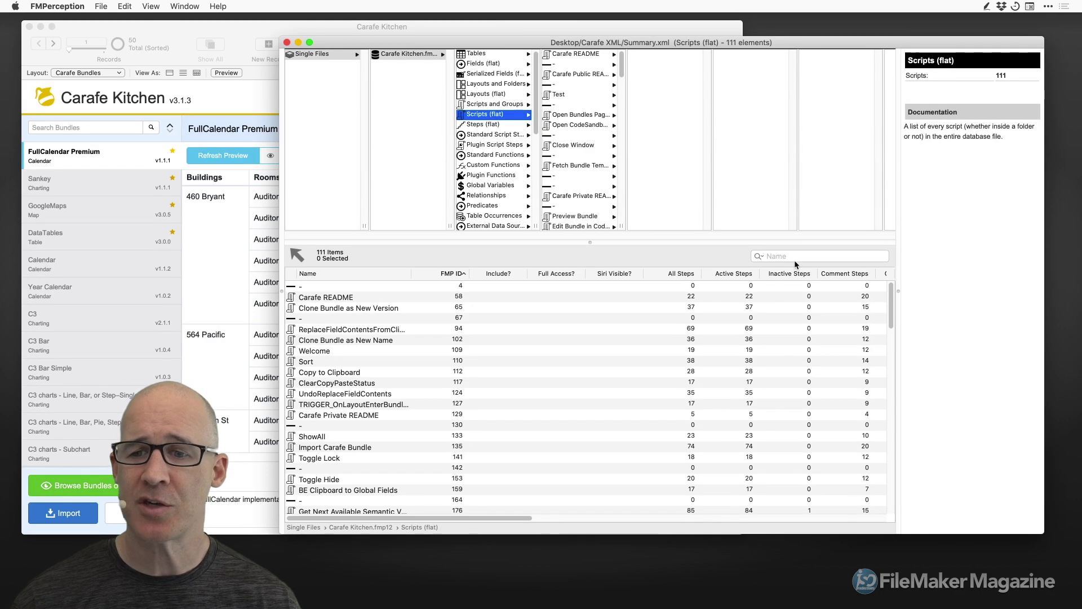
pyautogui.click(792, 257)
pyautogui.write('replace')
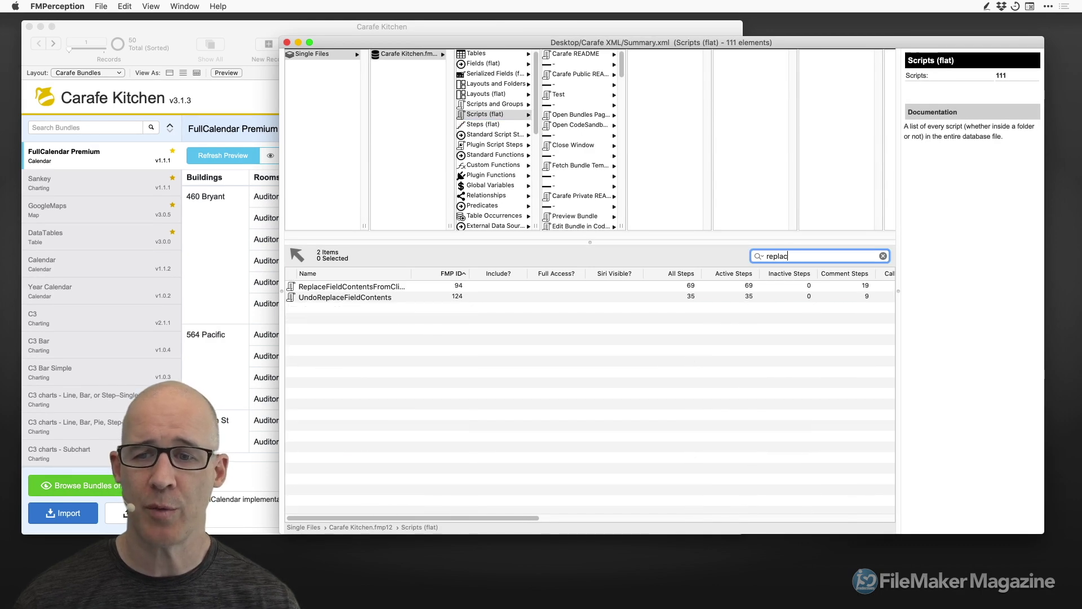
pyautogui.click(377, 289)
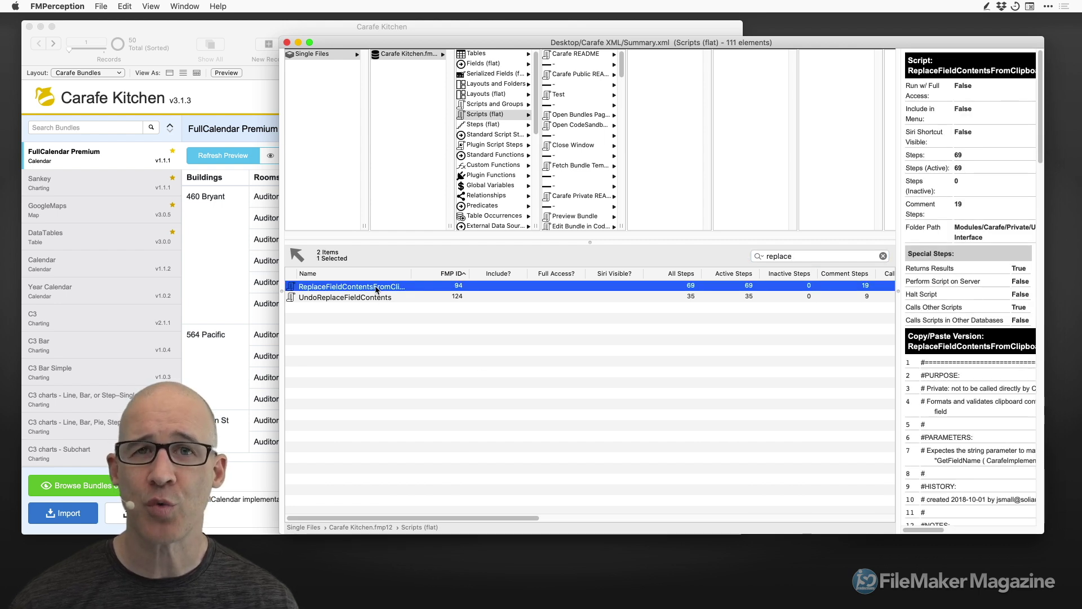
pyautogui.click(377, 287)
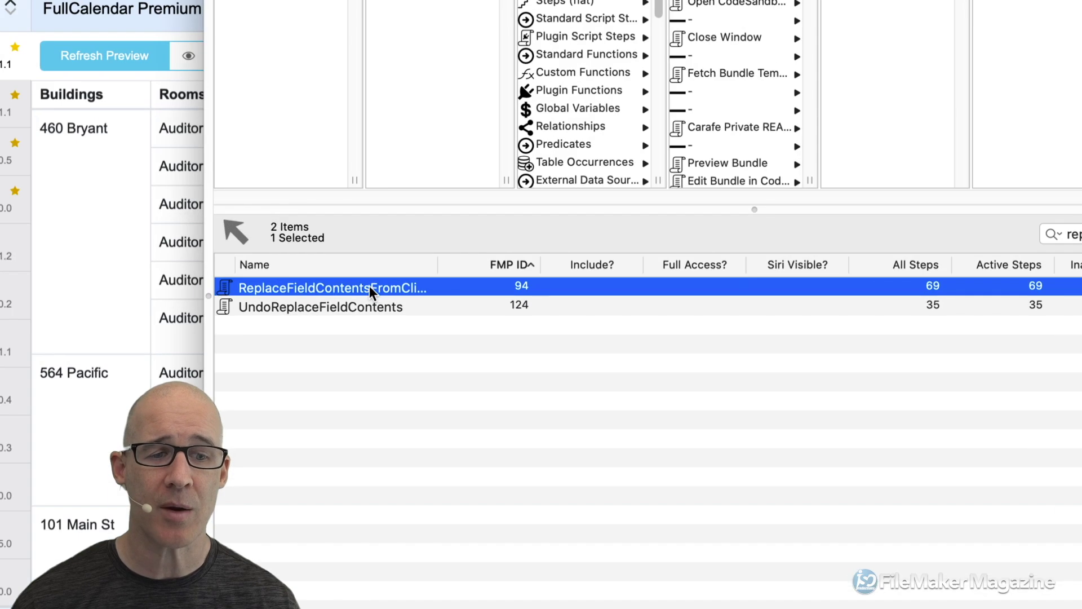
pyautogui.click(359, 289)
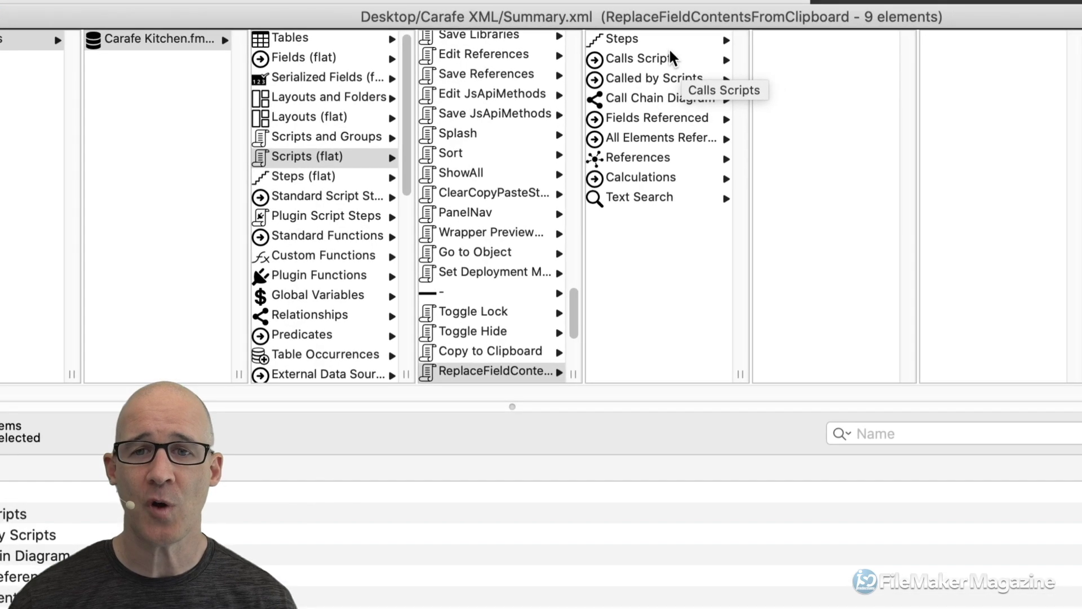
# Show the ReplaceFieldContentsFromClipboard script's steps, return to the script itself, and widen the detail pane to review its full text and metadata
pyautogui.click(653, 42)
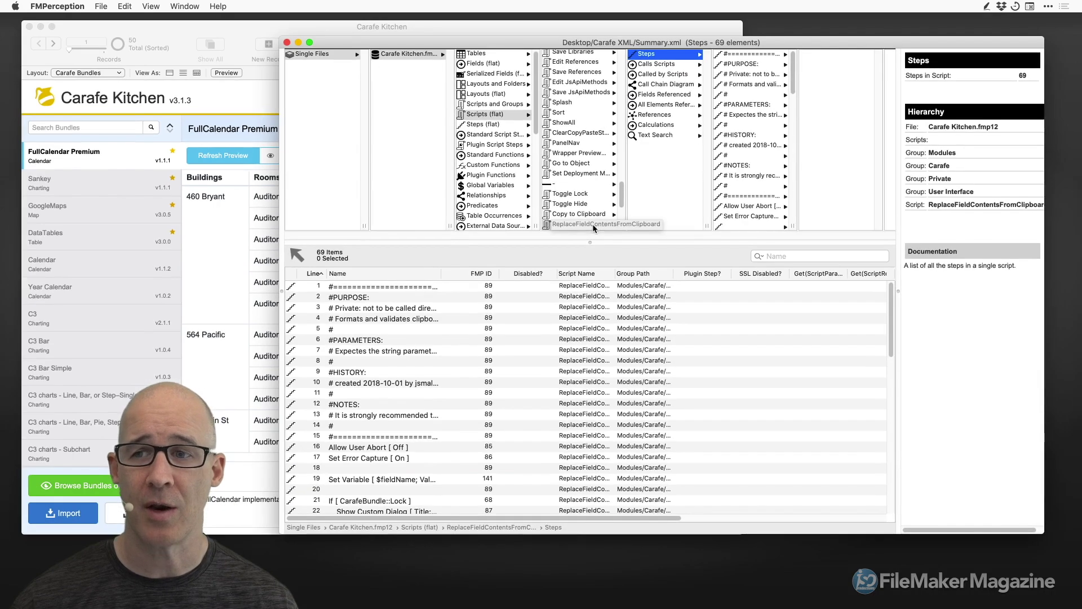
pyautogui.click(567, 225)
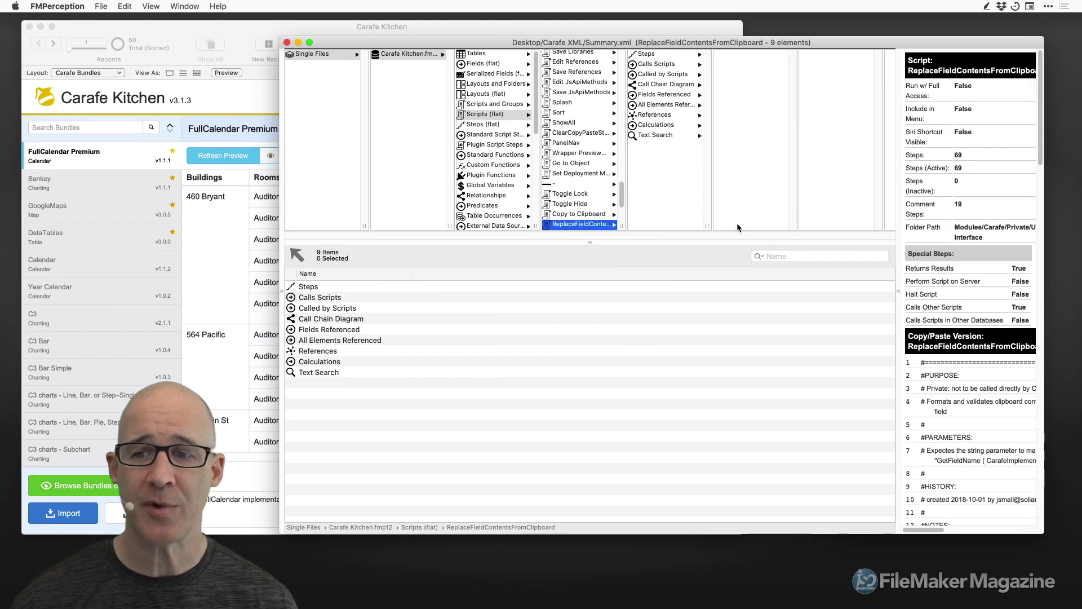
pyautogui.moveTo(899, 295); pyautogui.dragTo(727, 296)
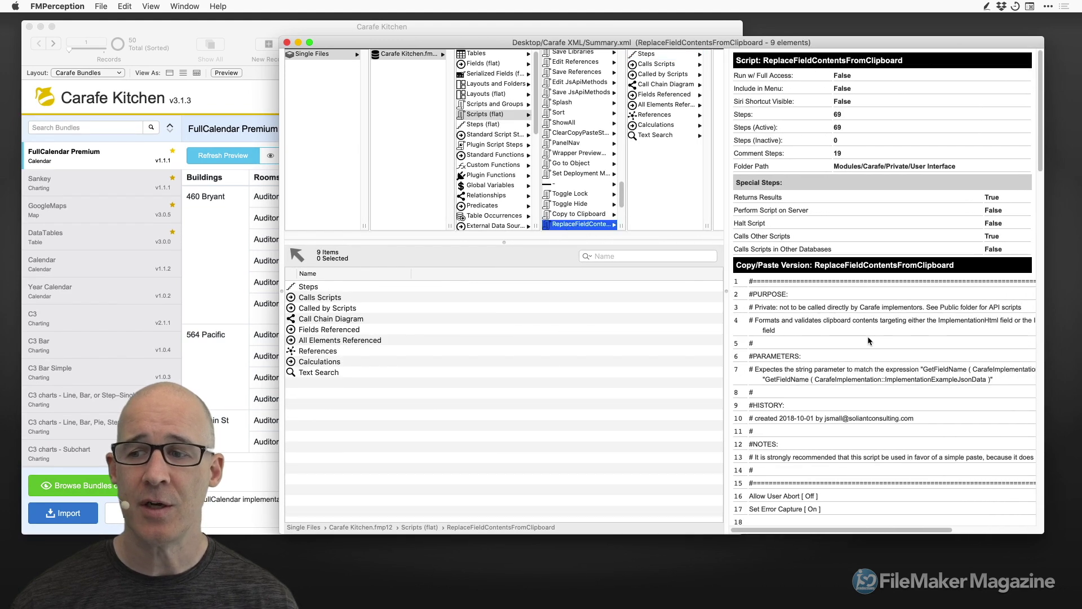
pyautogui.scroll(-5, 867, 336)
pyautogui.moveTo(1041, 172); pyautogui.dragTo(1050, 404)
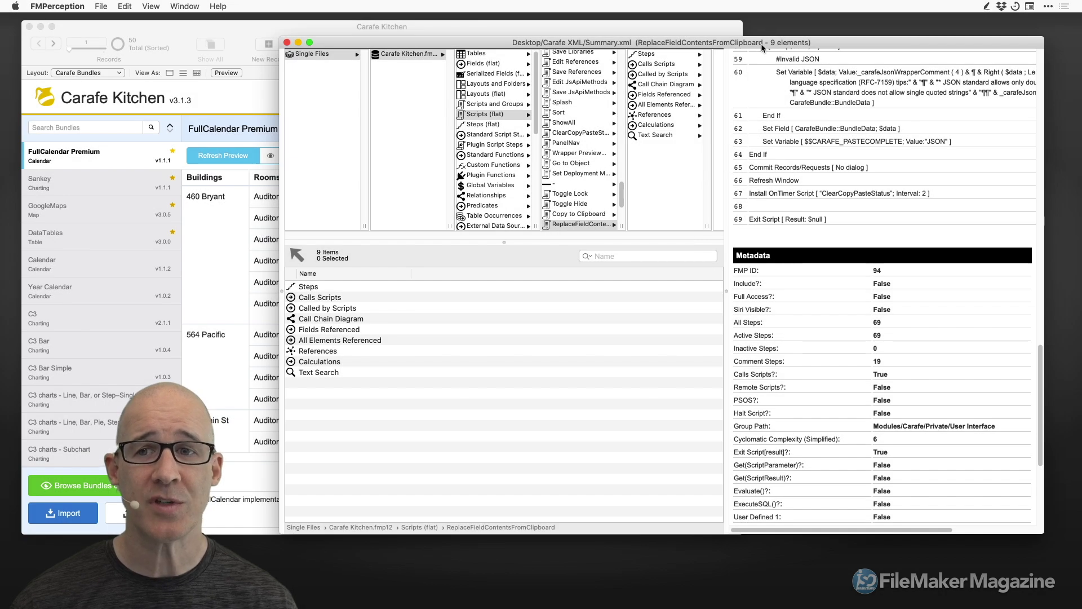
pyautogui.click(565, 224)
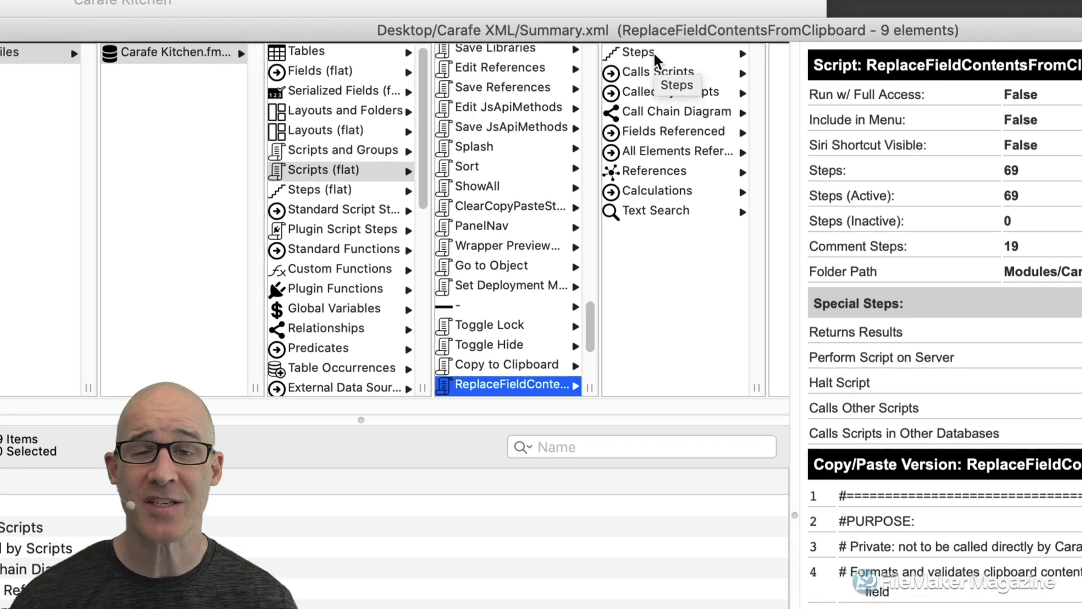
# List the script's steps again and widen the report category column so the slower queries' full names fit
pyautogui.click(653, 55)
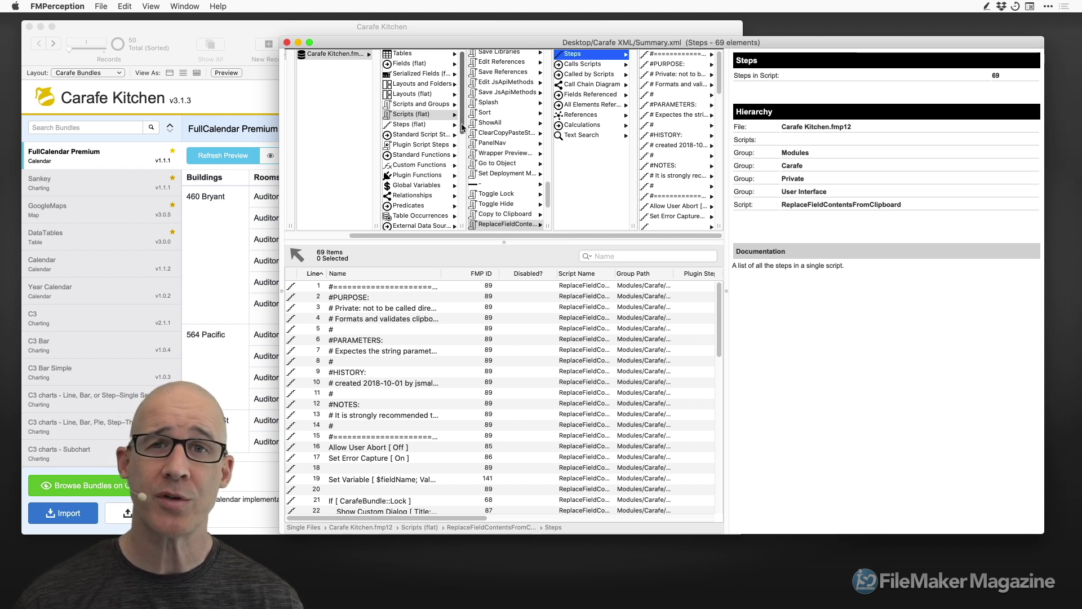
pyautogui.moveTo(462, 127); pyautogui.dragTo(459, 214)
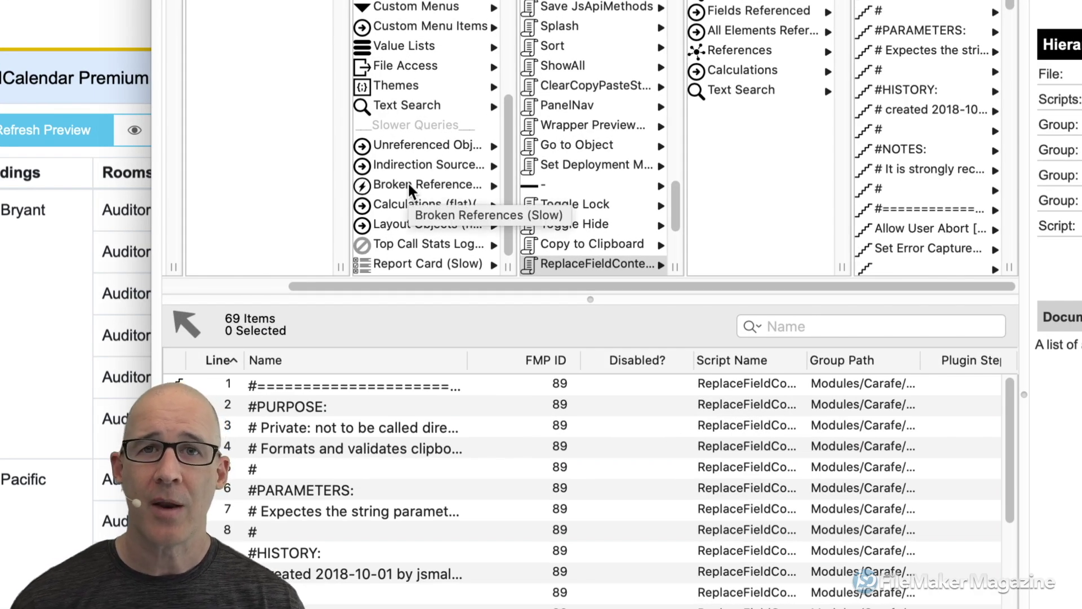
pyautogui.moveTo(509, 268); pyautogui.dragTo(609, 269)
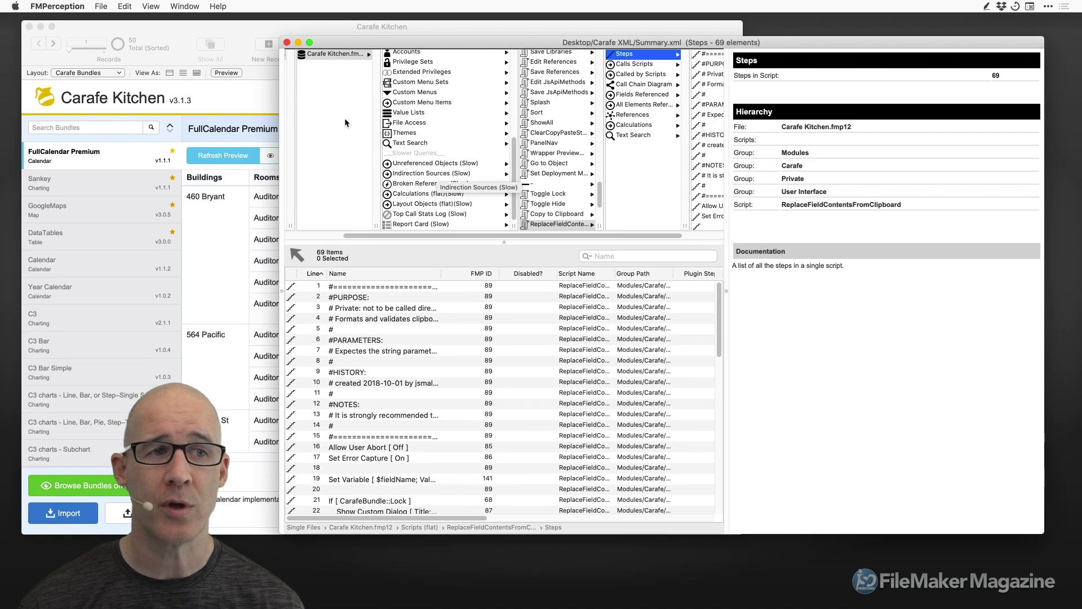
pyautogui.click(101, 7)
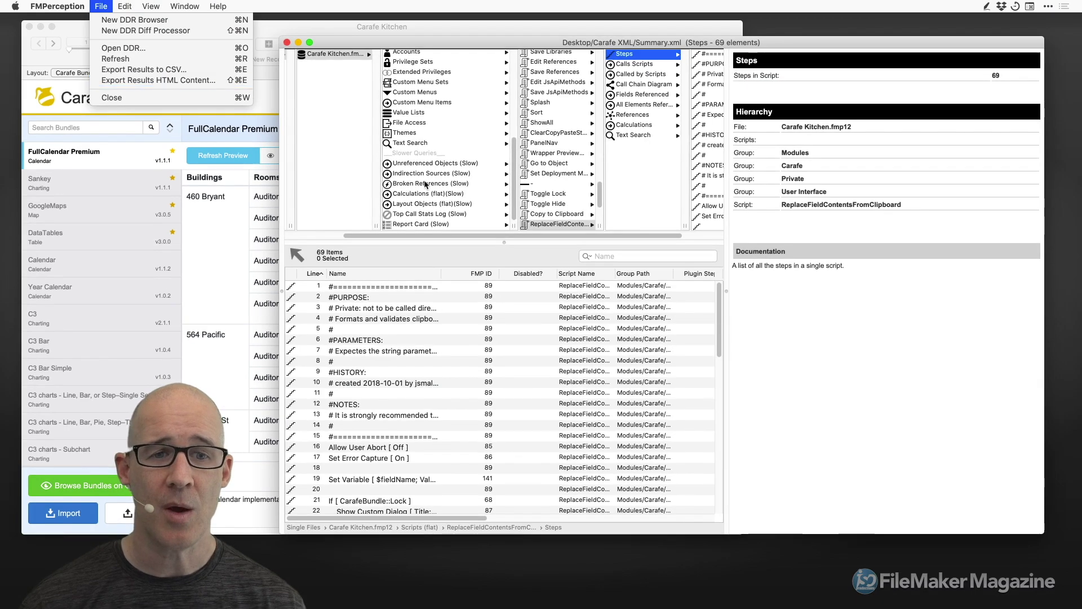
pyautogui.click(542, 258)
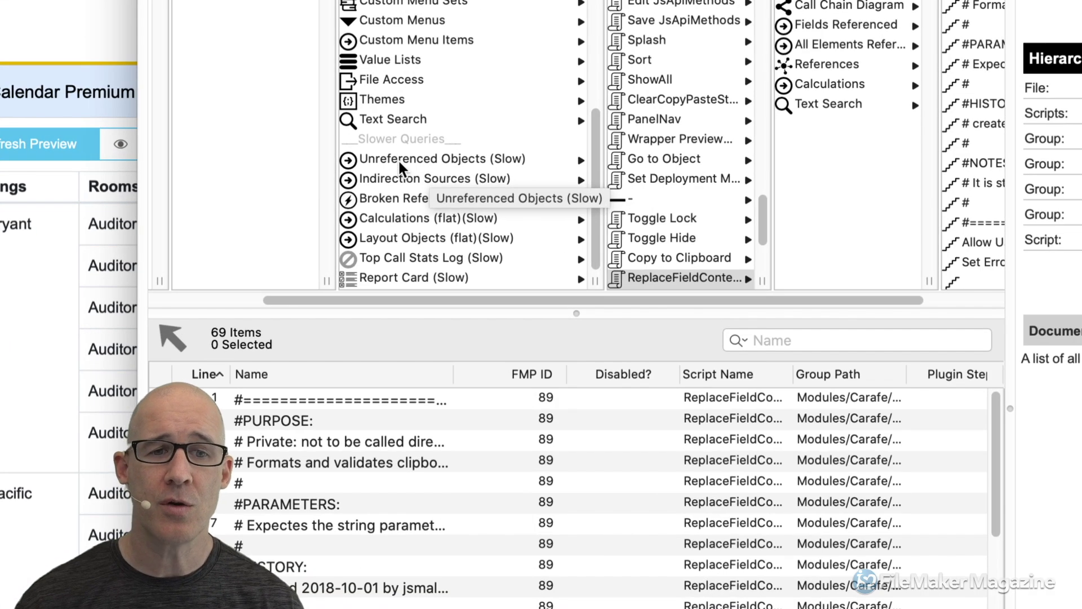
# Run the Unreferenced Objects, Indirection Sources, Broken References, Calculations and Layout Objects queries, and open the file's Report Card
pyautogui.click(398, 159)
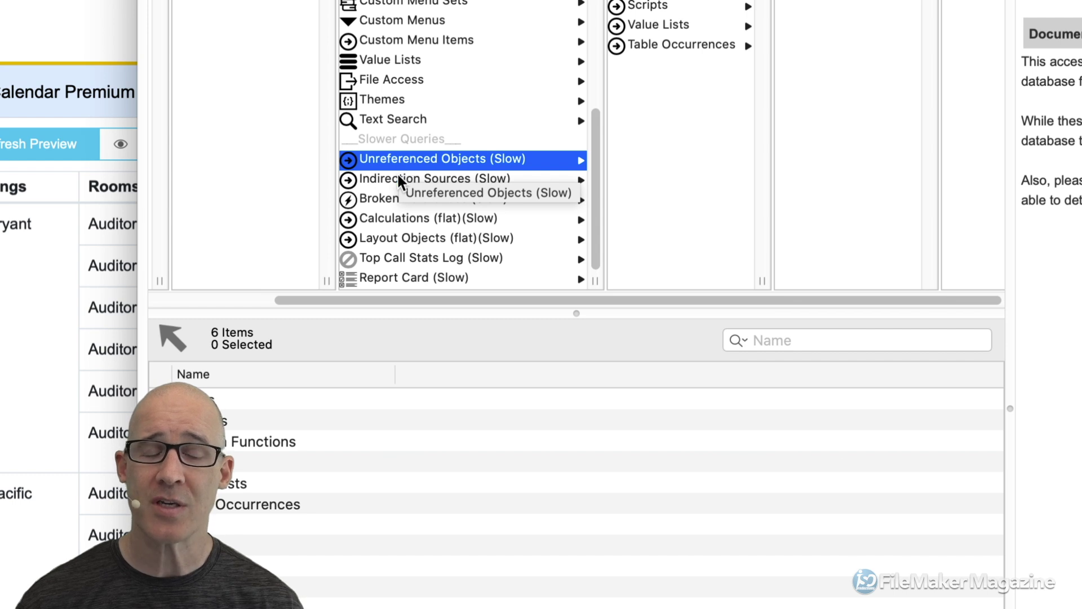
pyautogui.click(398, 177)
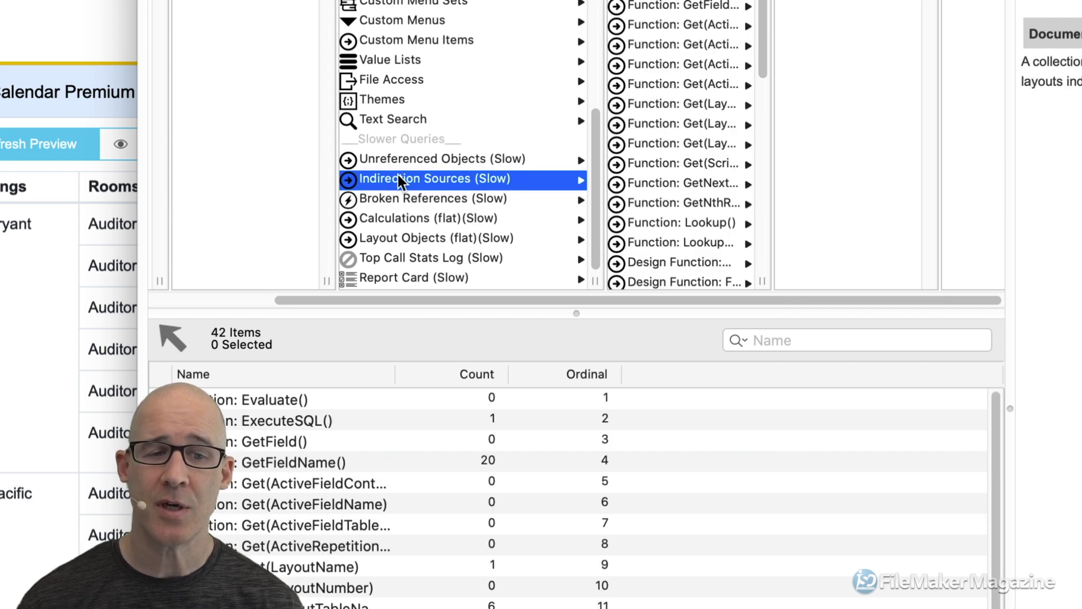
pyautogui.click(396, 197)
pyautogui.click(395, 220)
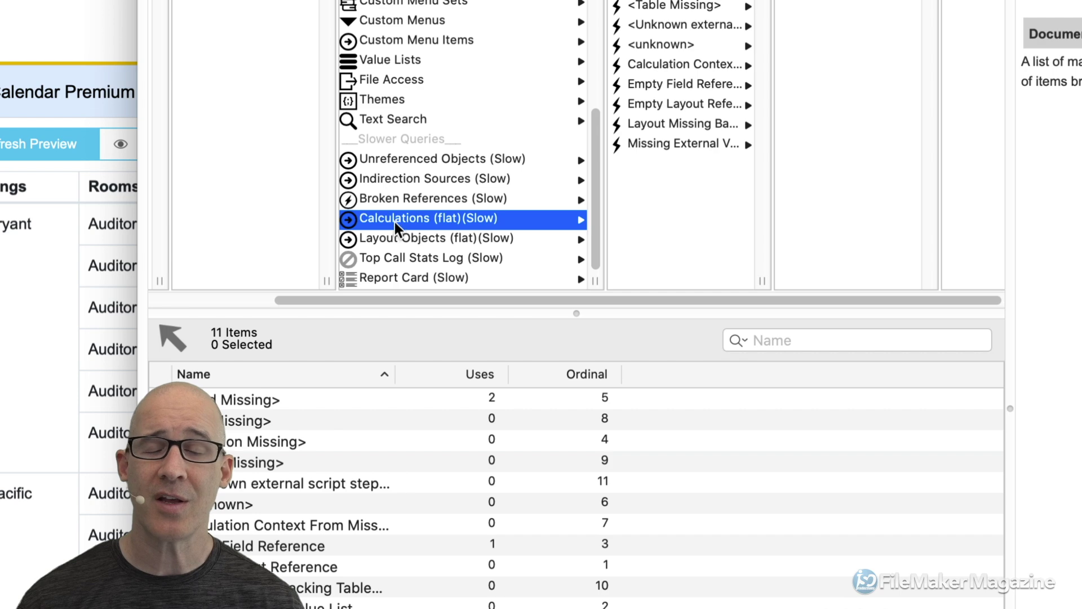
pyautogui.click(394, 233)
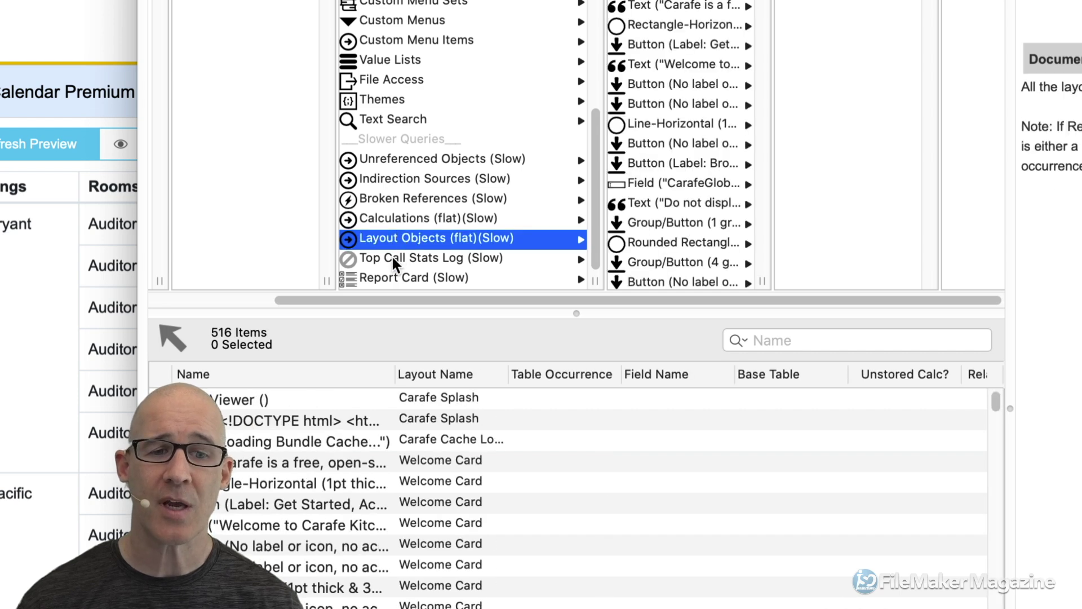
pyautogui.click(394, 276)
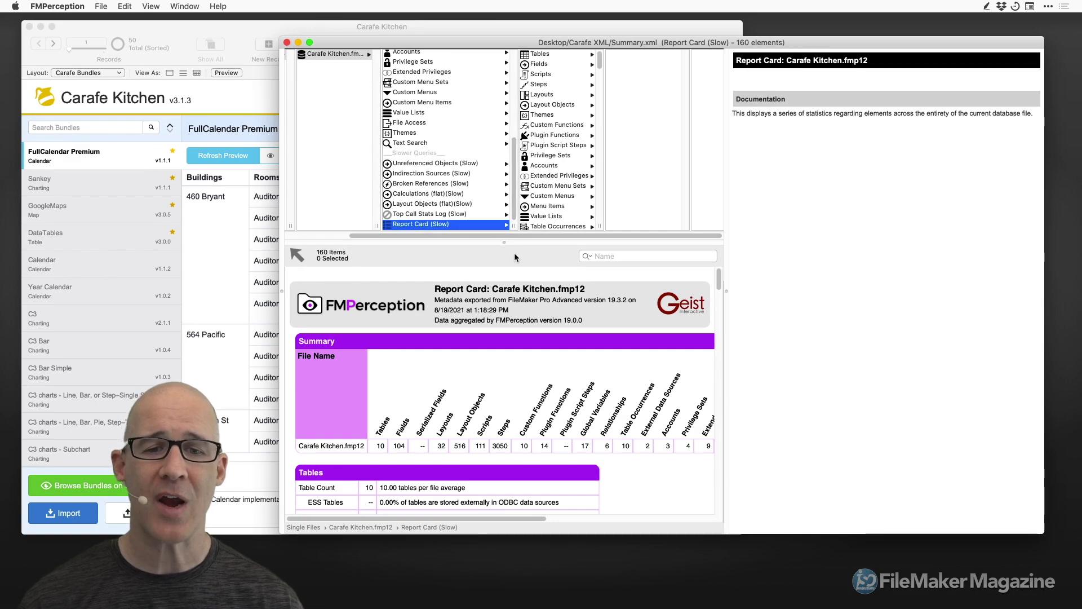
# Enlarge the Report Card area by shortening the column browser and narrowing the detail pane
pyautogui.moveTo(538, 239); pyautogui.dragTo(507, 114)
pyautogui.moveTo(726, 290); pyautogui.dragTo(849, 290)
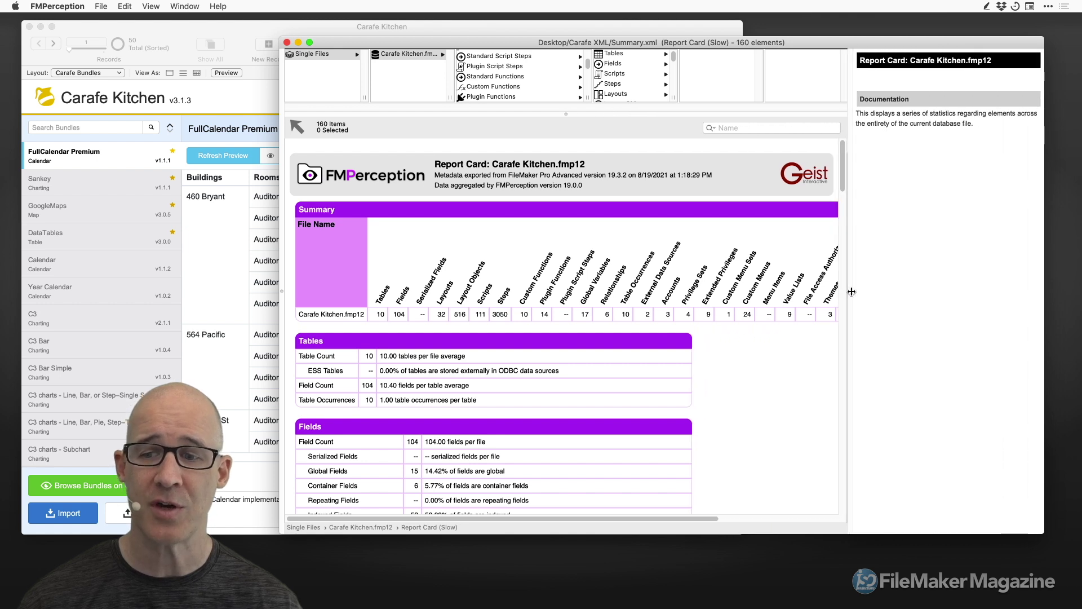
pyautogui.moveTo(849, 292); pyautogui.dragTo(811, 291)
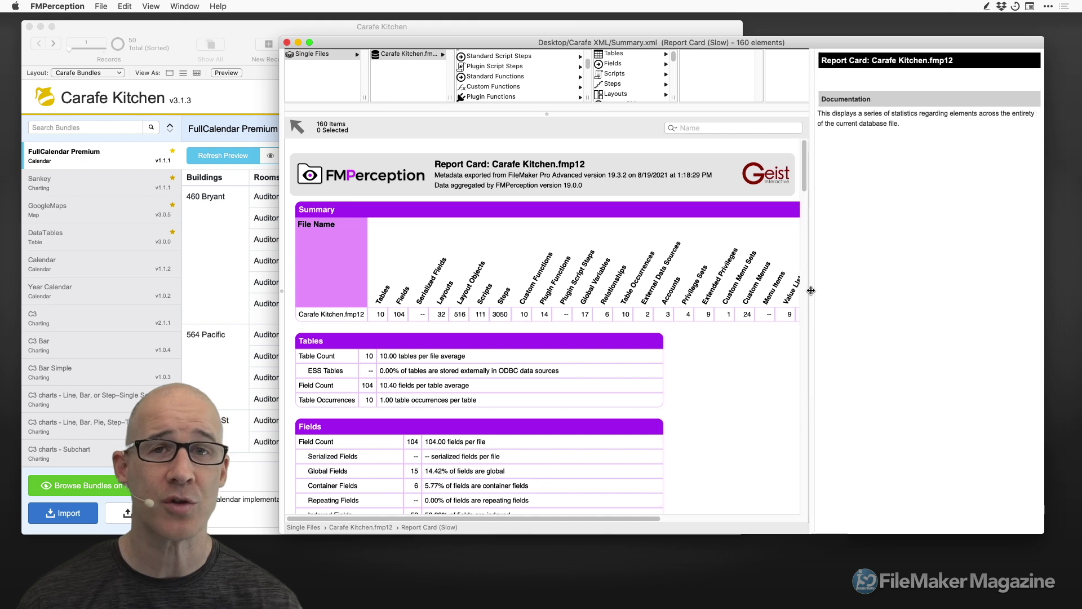
# Examine the Report Card's summary and Tables statistics, reading the explanations for Table Count and ESS Tables
pyautogui.scroll(-3, 524, 259)
pyautogui.scroll(-2, 528, 263)
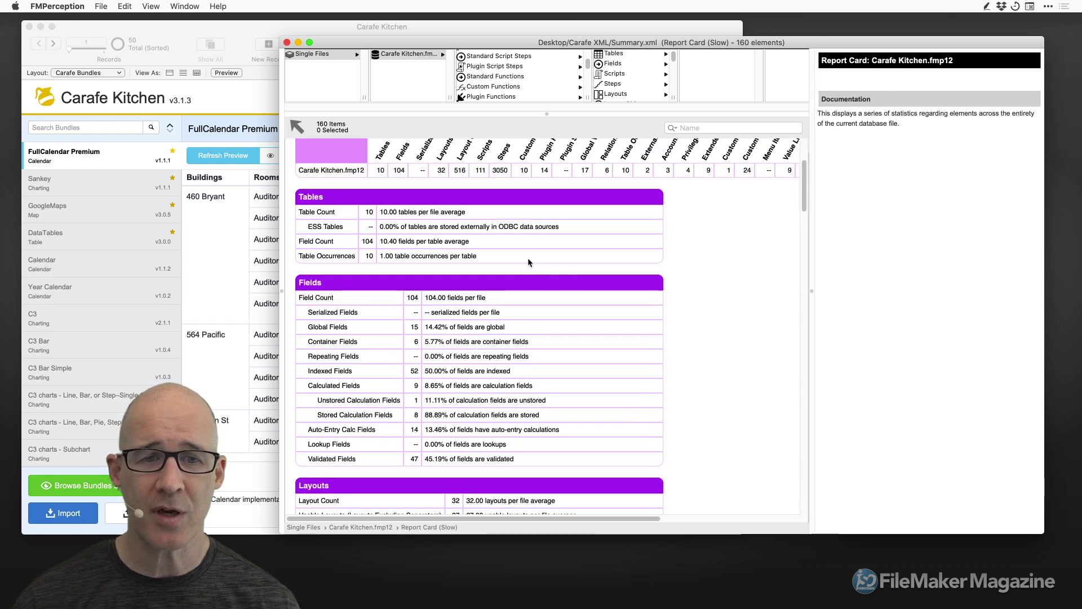
pyautogui.scroll(4, 513, 276)
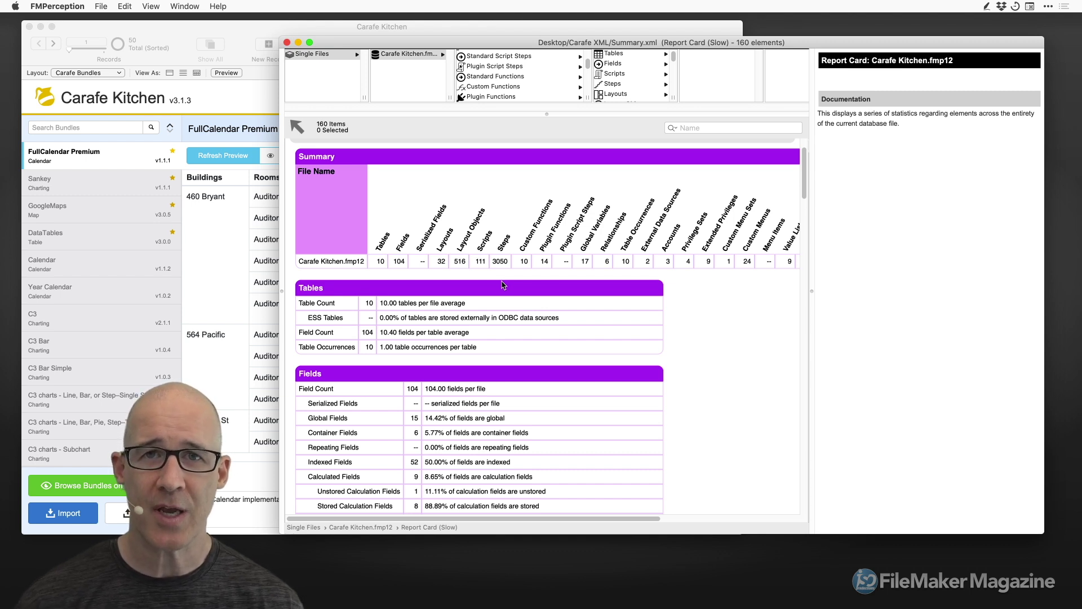
pyautogui.scroll(-2, 490, 298)
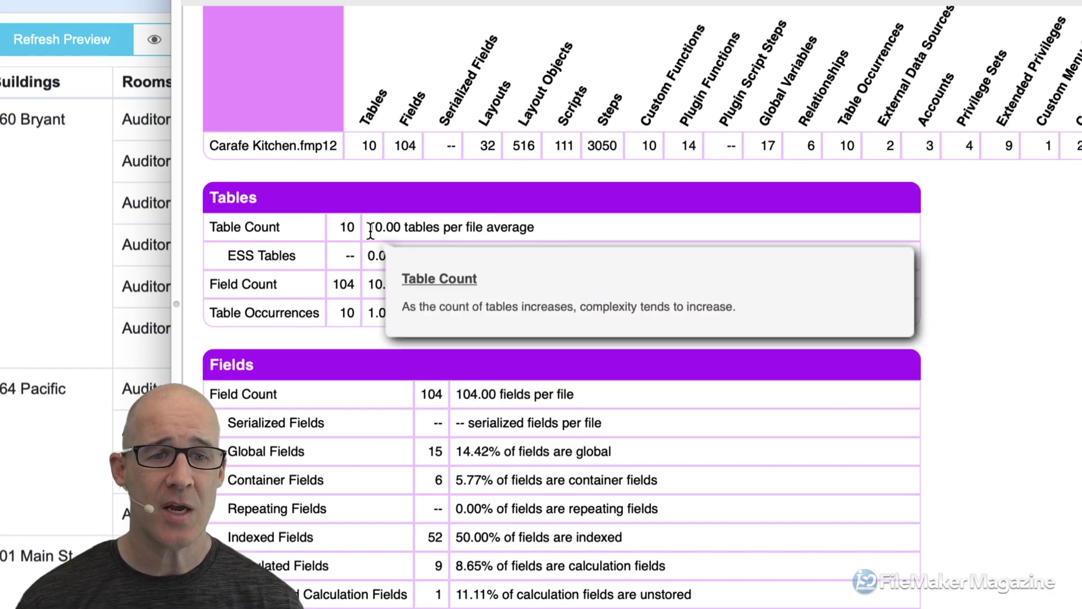
pyautogui.moveTo(399, 273)
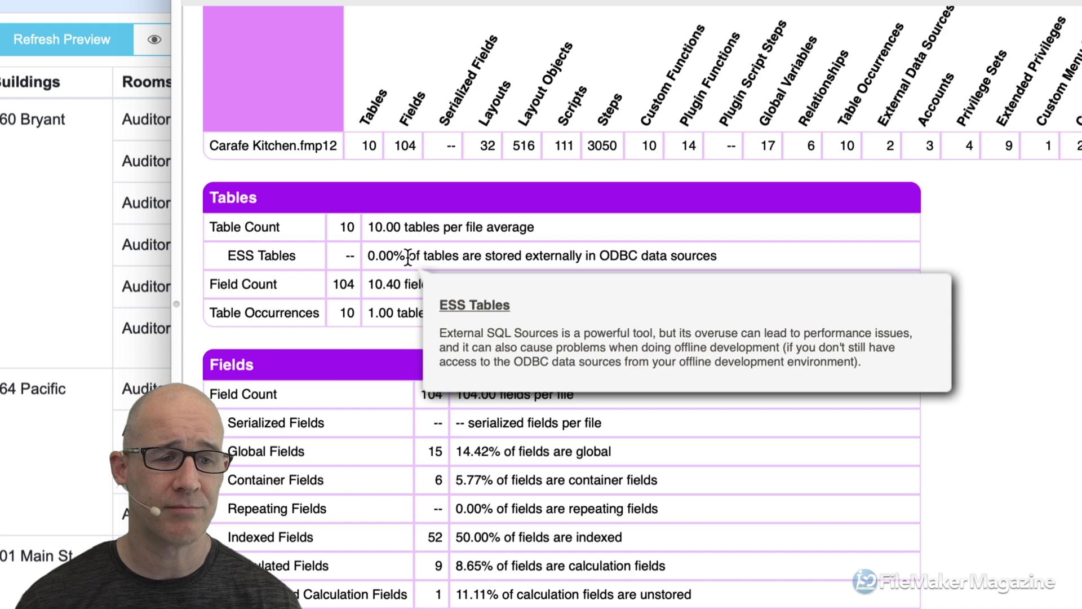
# Review the Fields statistics in the Report Card and open the list of unstored calculation fields
pyautogui.scroll(-1, 407, 257)
pyautogui.scroll(-5, 407, 257)
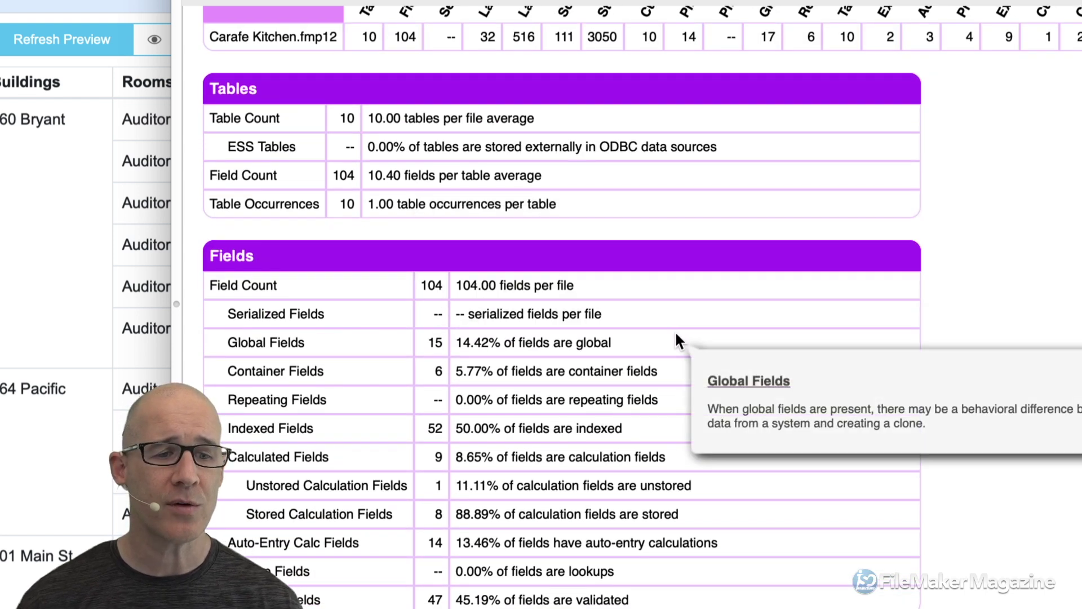
pyautogui.scroll(-6, 675, 334)
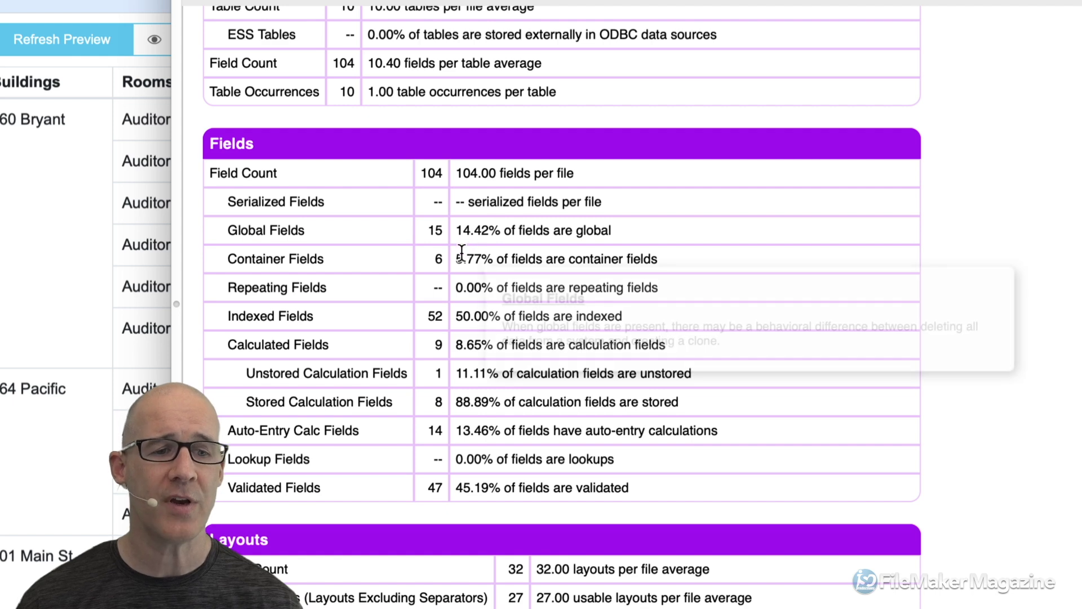
pyautogui.scroll(-3, 393, 288)
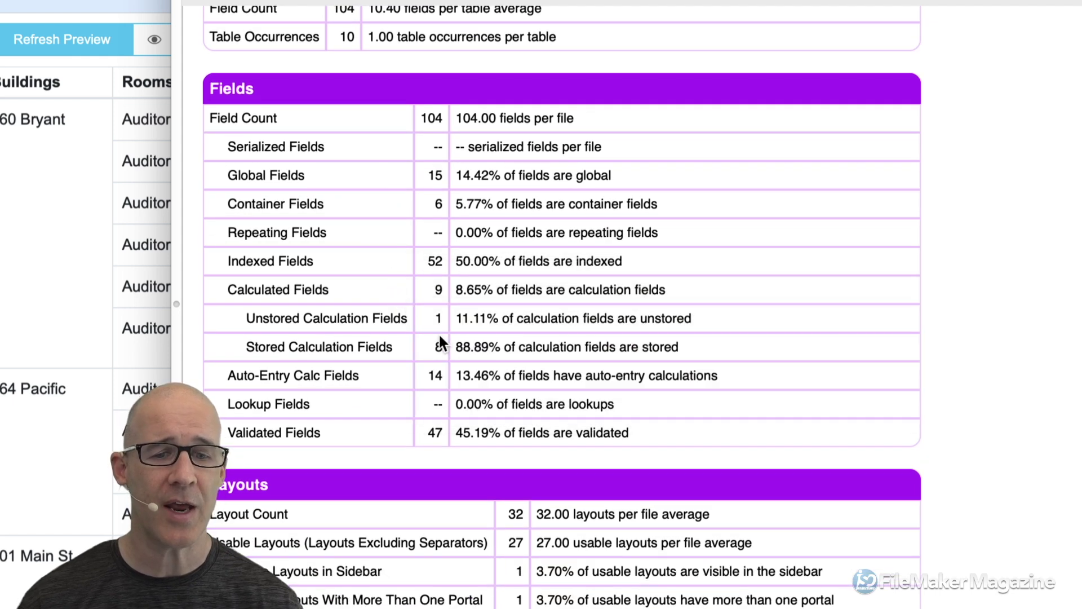
pyautogui.moveTo(443, 321)
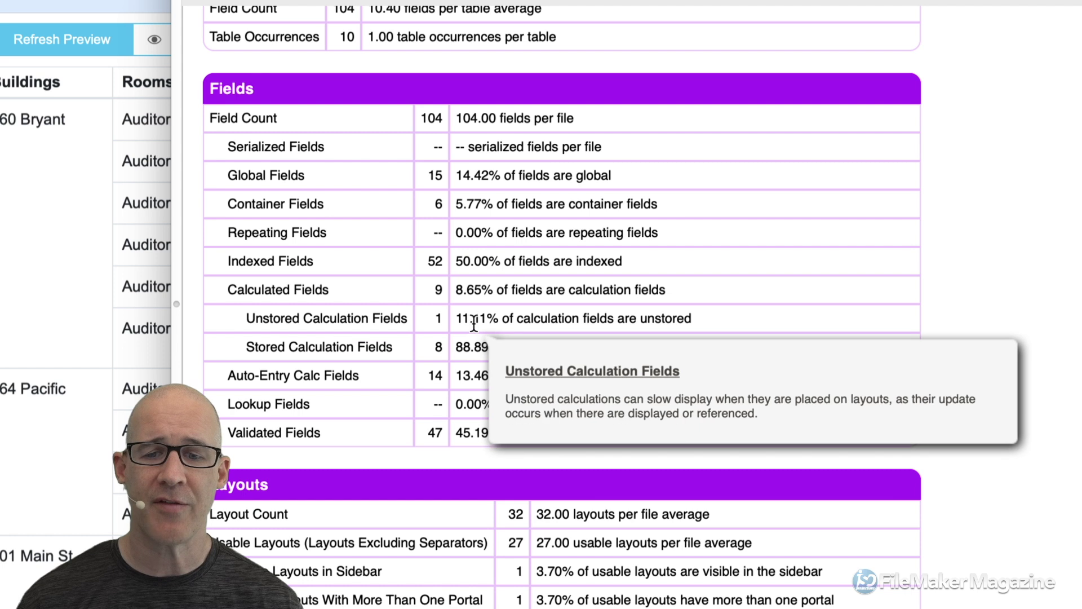
pyautogui.click(441, 320)
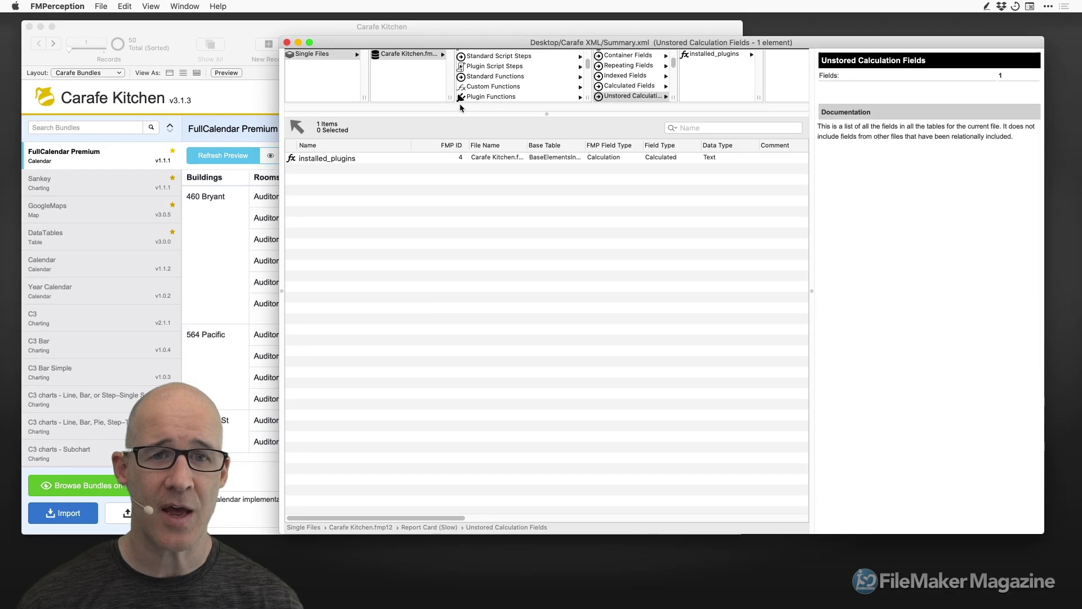
# Return to the Report Card and examine its Fields and Layouts statistics
pyautogui.scroll(-2, 502, 80)
pyautogui.scroll(-2, 502, 80)
pyautogui.click(497, 97)
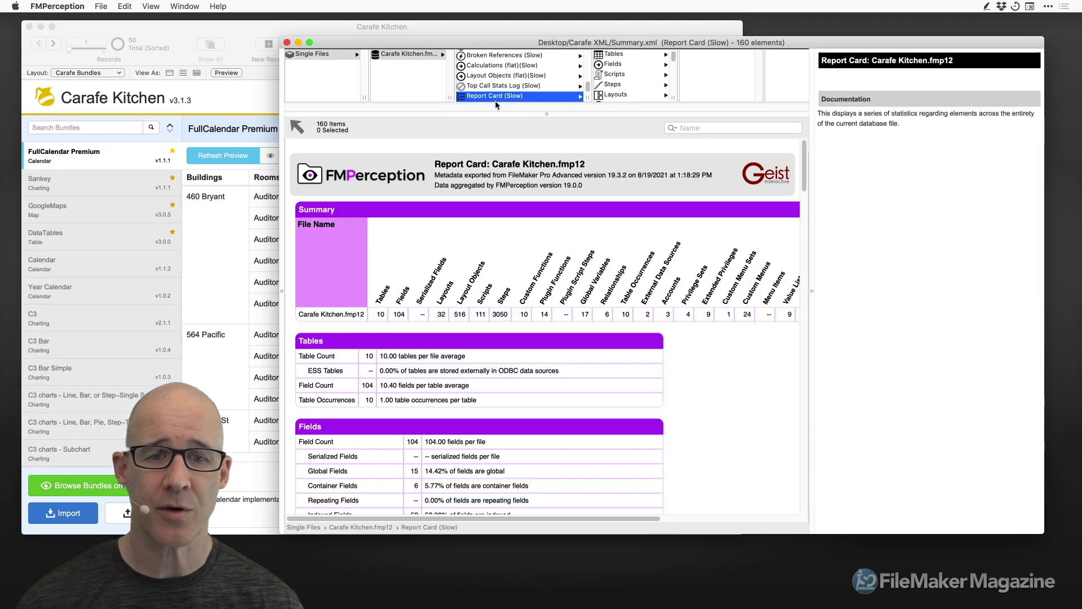
pyautogui.scroll(-5, 453, 390)
pyautogui.moveTo(426, 188)
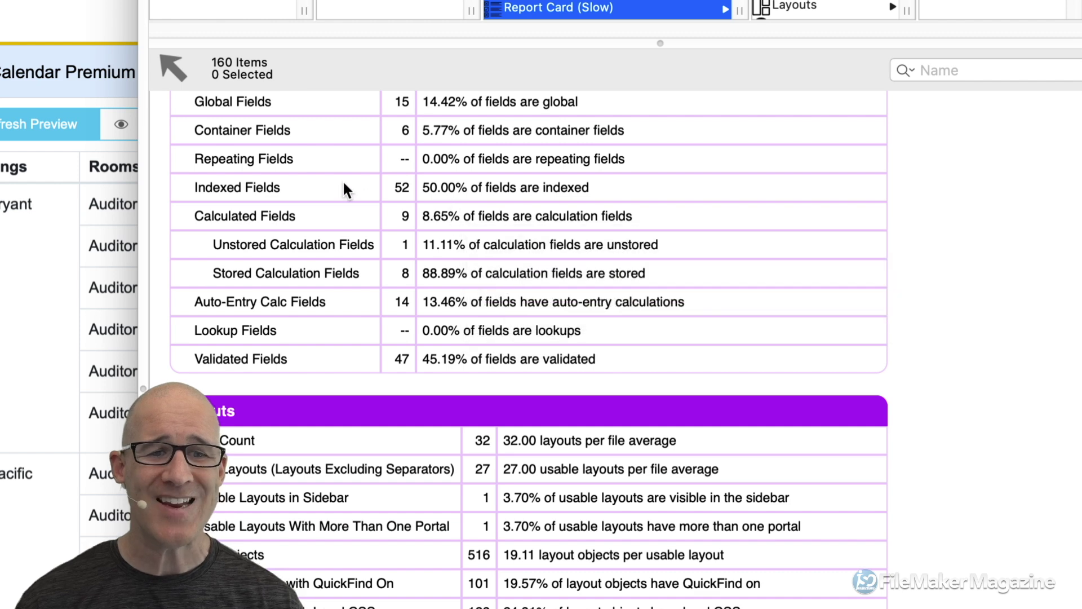
pyautogui.moveTo(338, 246)
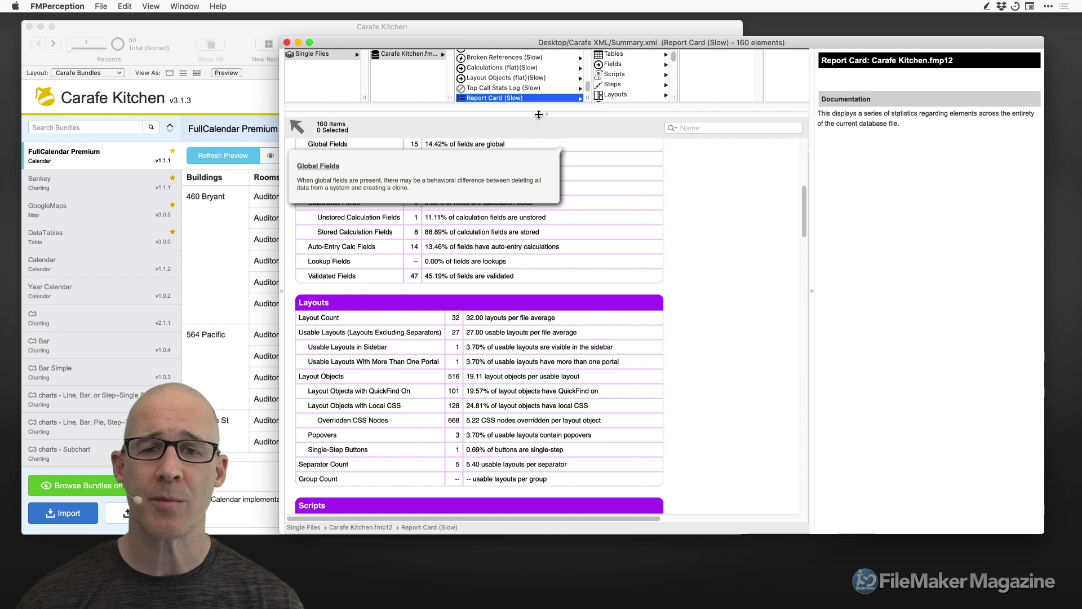
# Enlarge the column browser, open the Broken References query, and shorten the browser partway to leave more room for the results
pyautogui.moveTo(539, 115); pyautogui.dragTo(538, 292)
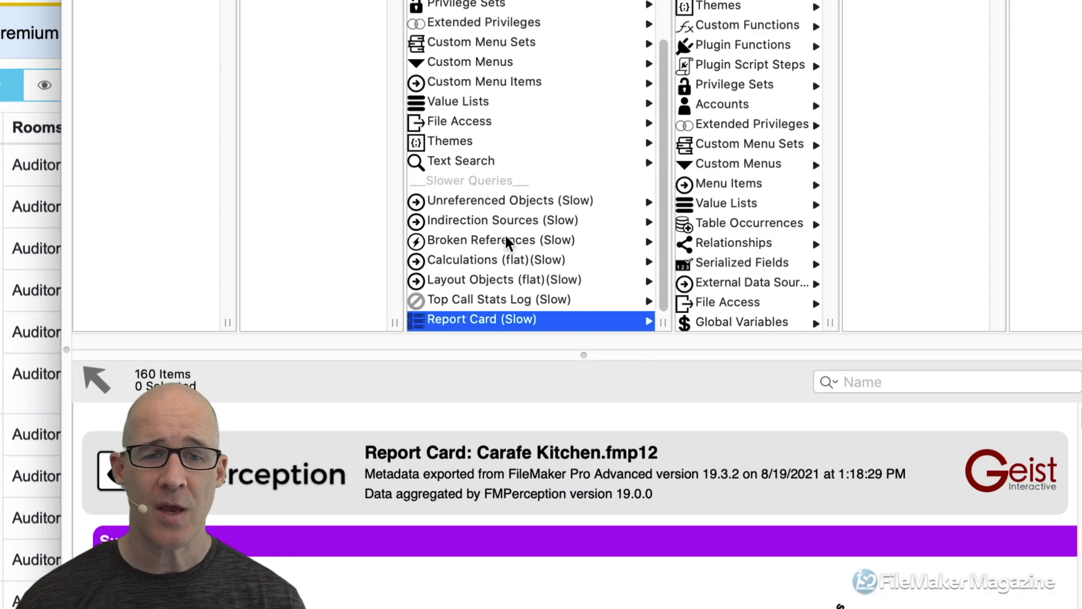
pyautogui.click(485, 240)
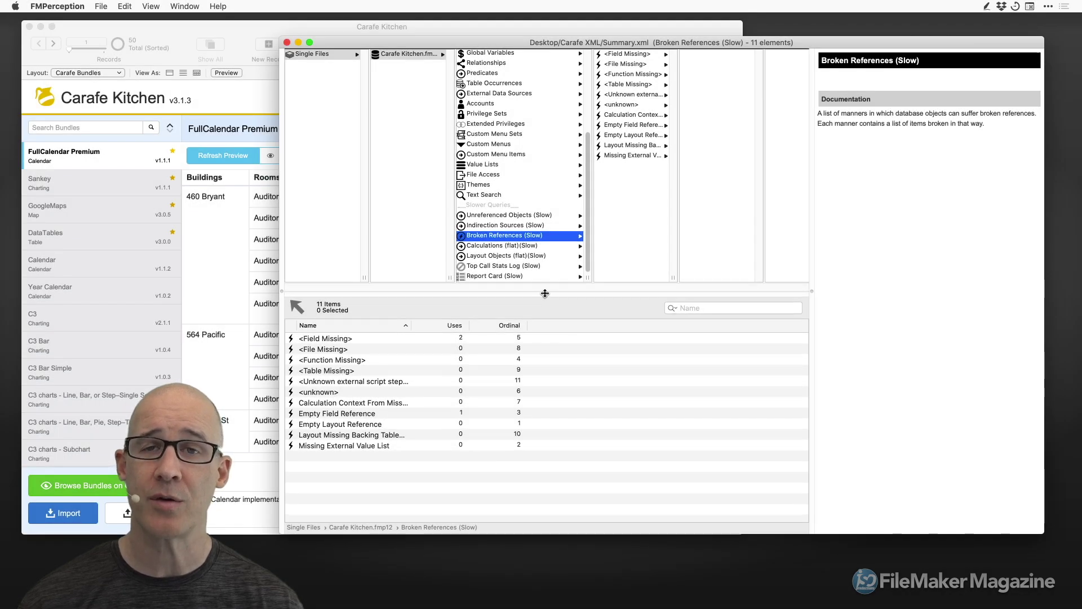
pyautogui.moveTo(546, 293); pyautogui.dragTo(545, 199)
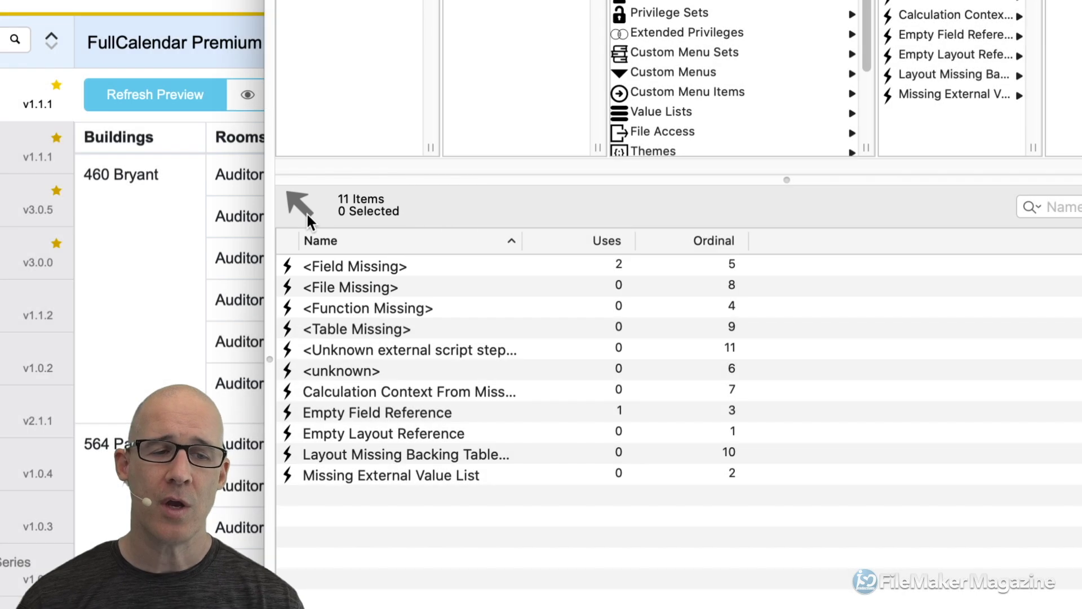
# Go up to the Carafe Kitchen file level and reopen its Broken References query
pyautogui.click(306, 213)
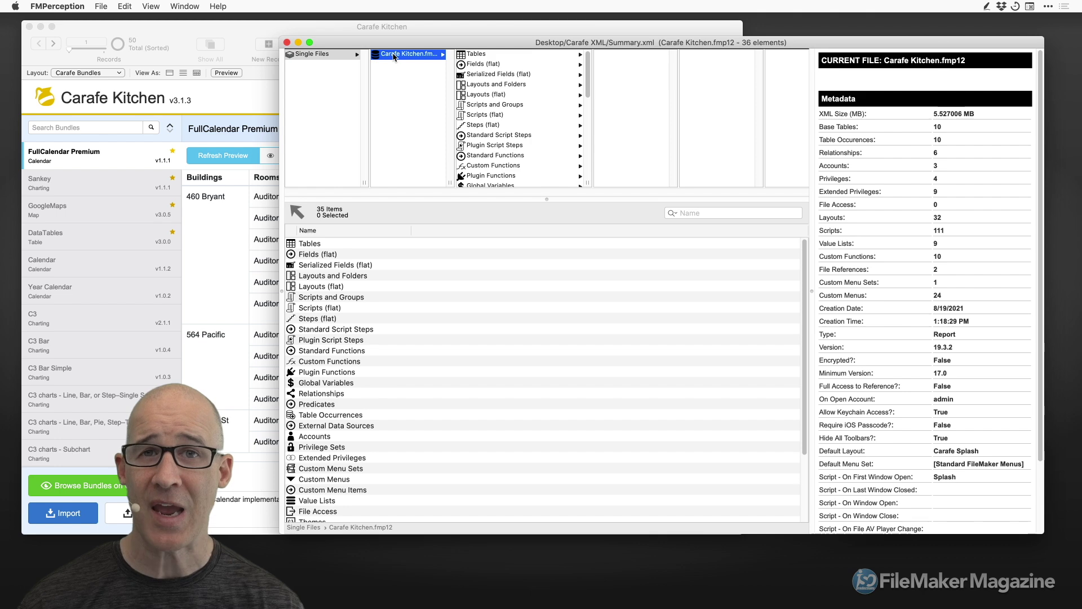
pyautogui.scroll(-2, 509, 125)
pyautogui.scroll(-10, 509, 125)
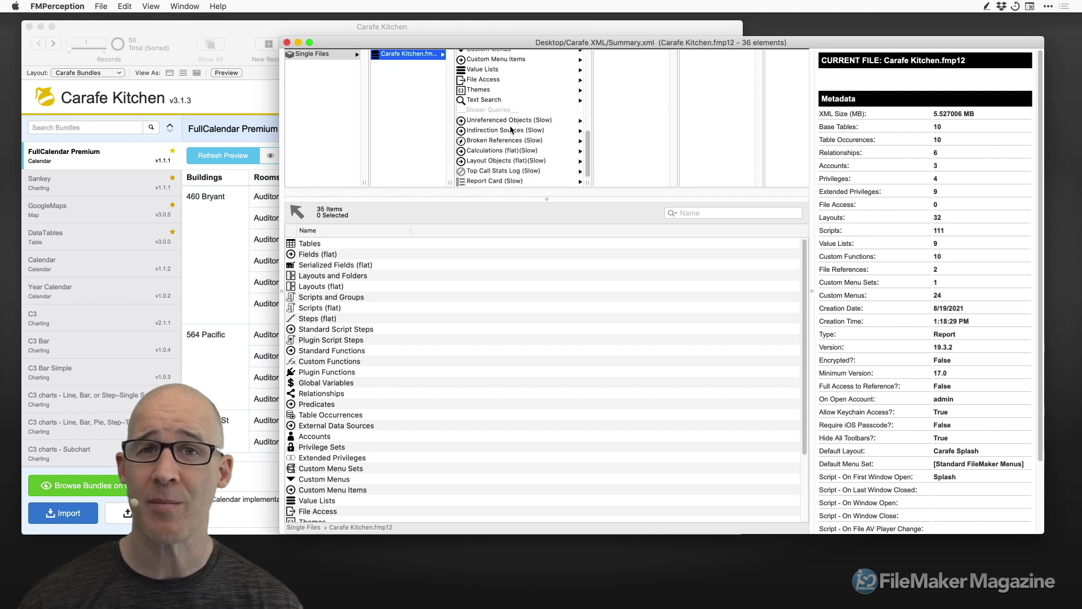
pyautogui.click(490, 142)
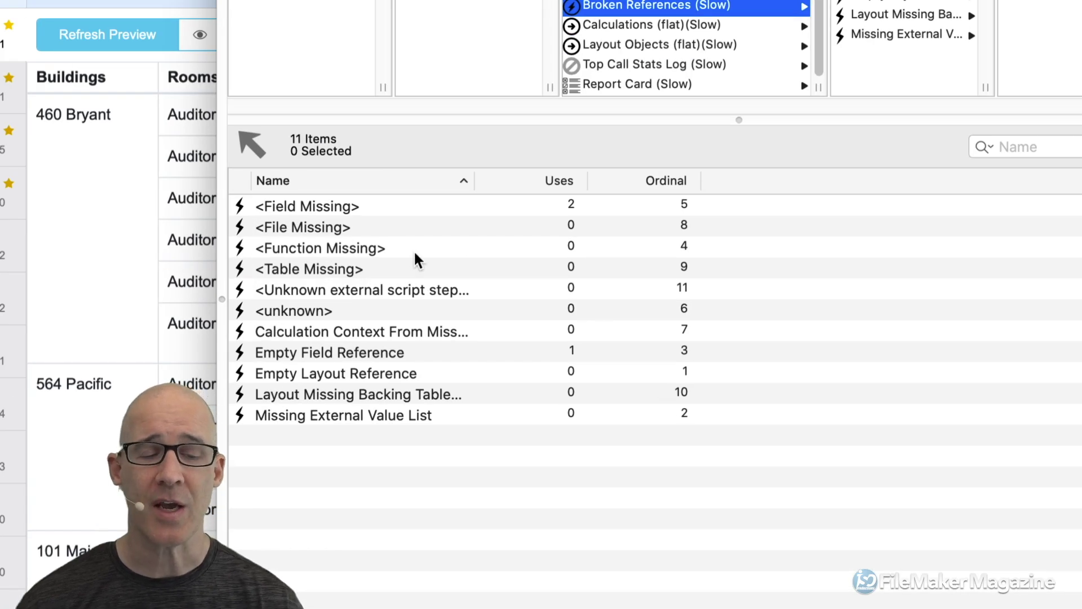
# Sort the Broken References results by Uses in descending order and select all entries with zero uses
pyautogui.click(559, 182)
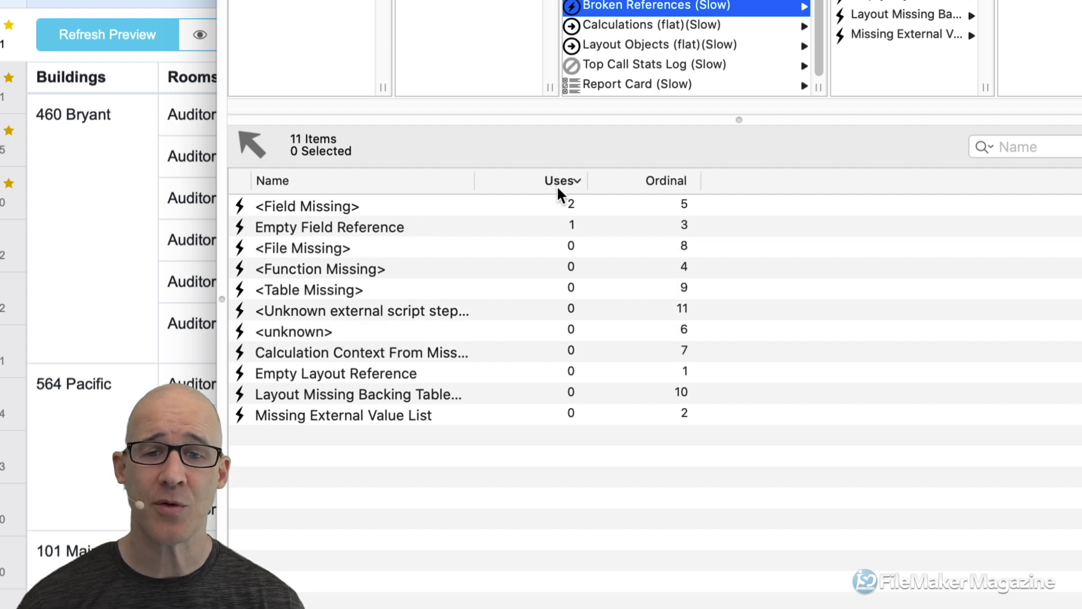
pyautogui.click(551, 246)
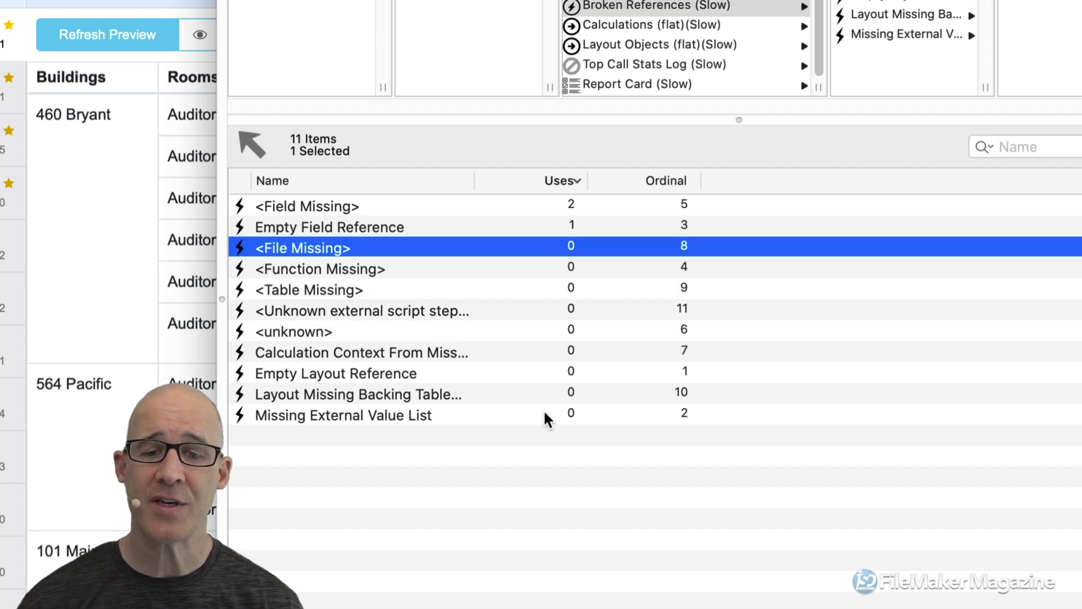
pyautogui.keyDown('shift'); pyautogui.click(545, 413); pyautogui.keyUp('shift')
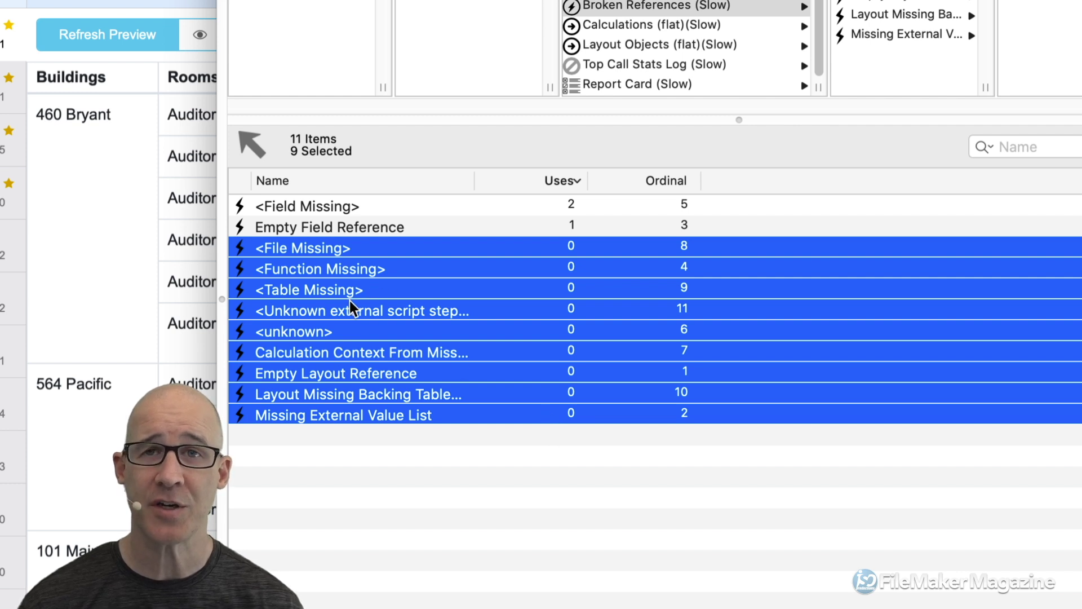
# Open the <Field Missing> broken reference and show the details of the $packageName Set Variable script step
pyautogui.click(379, 205)
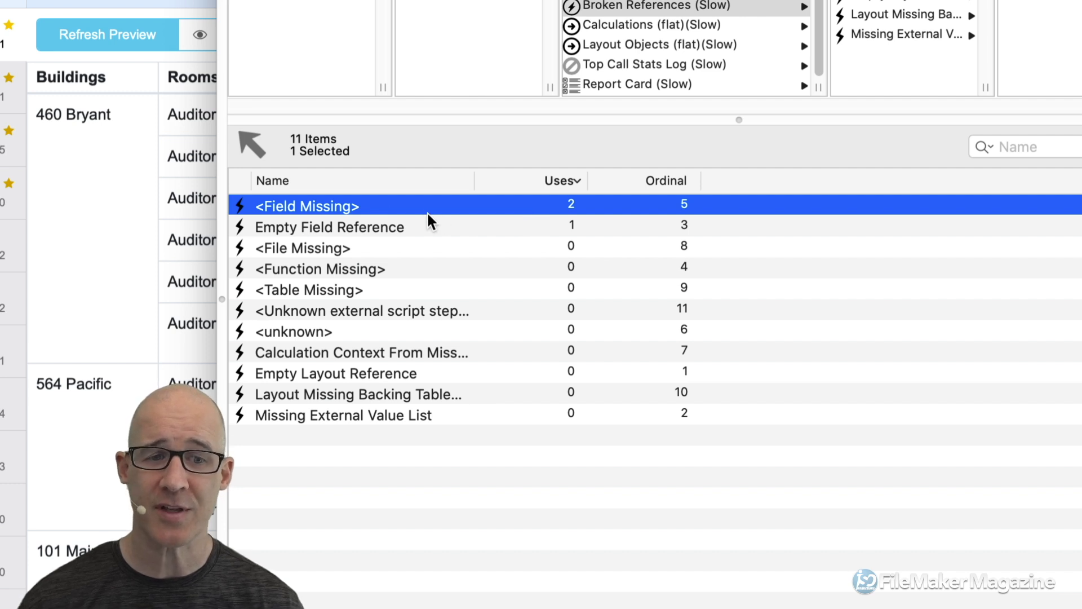
pyautogui.doubleClick(348, 211)
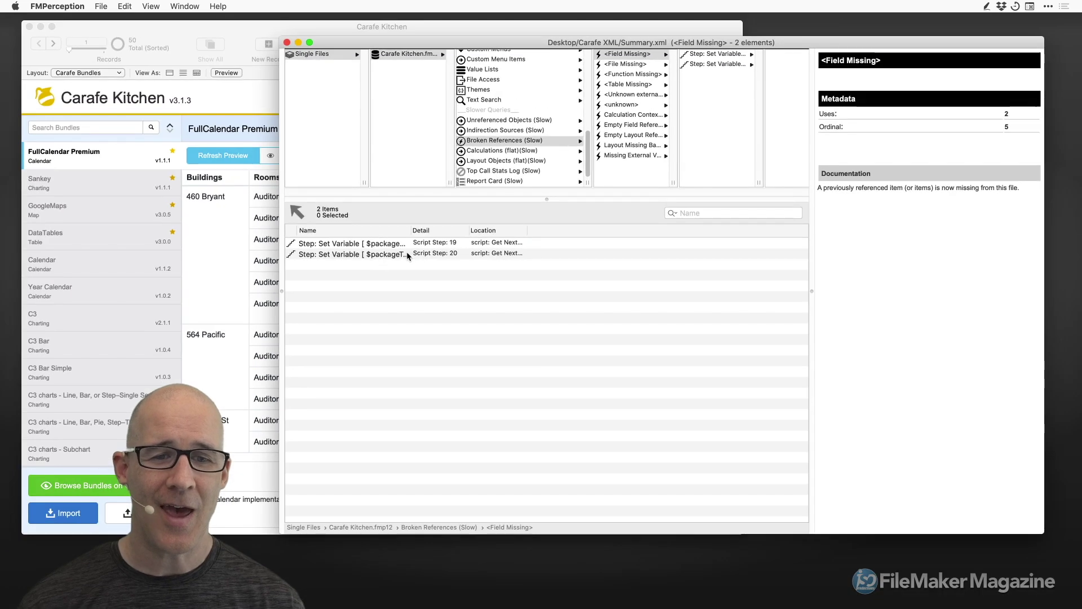
pyautogui.click(389, 244)
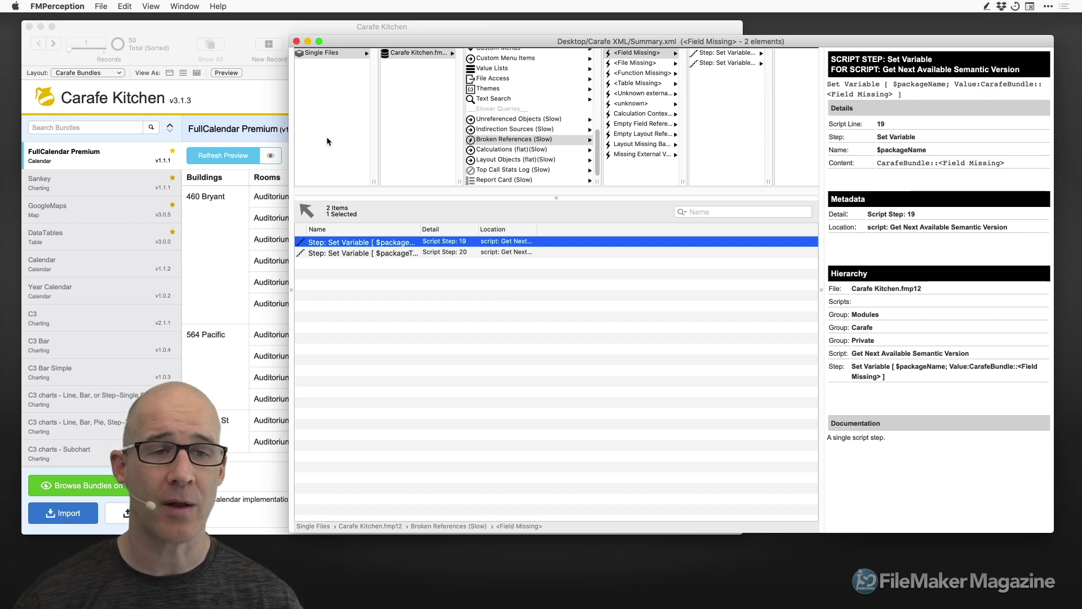
# Switch to FileMaker Pro, create a blank file named Temp in the Carafe XML folder, and accept its default fields
pyautogui.click(244, 27)
pyautogui.click(101, 6)
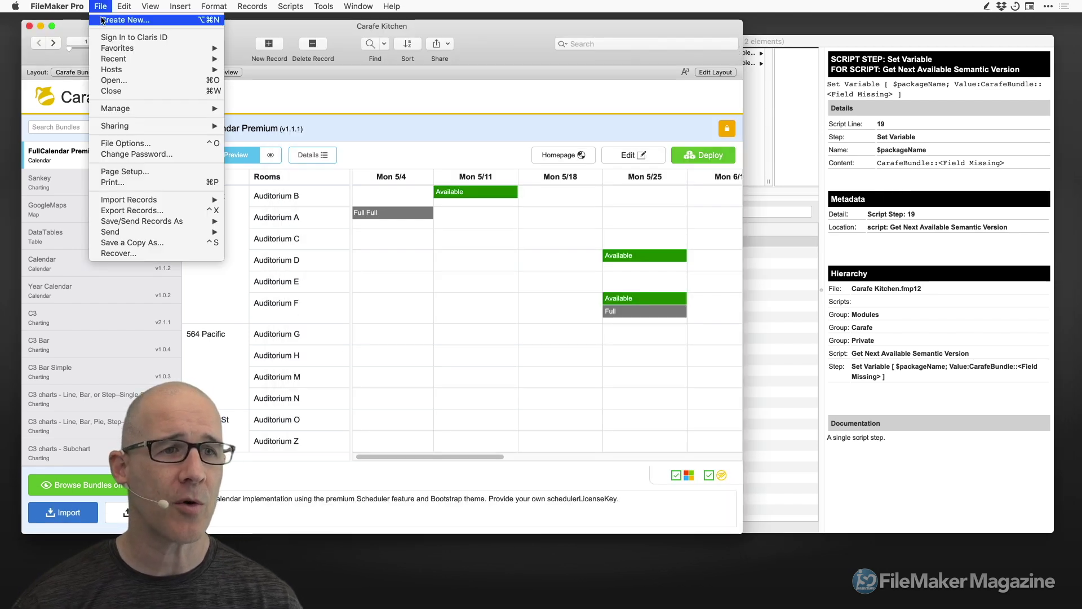
pyautogui.click(107, 18)
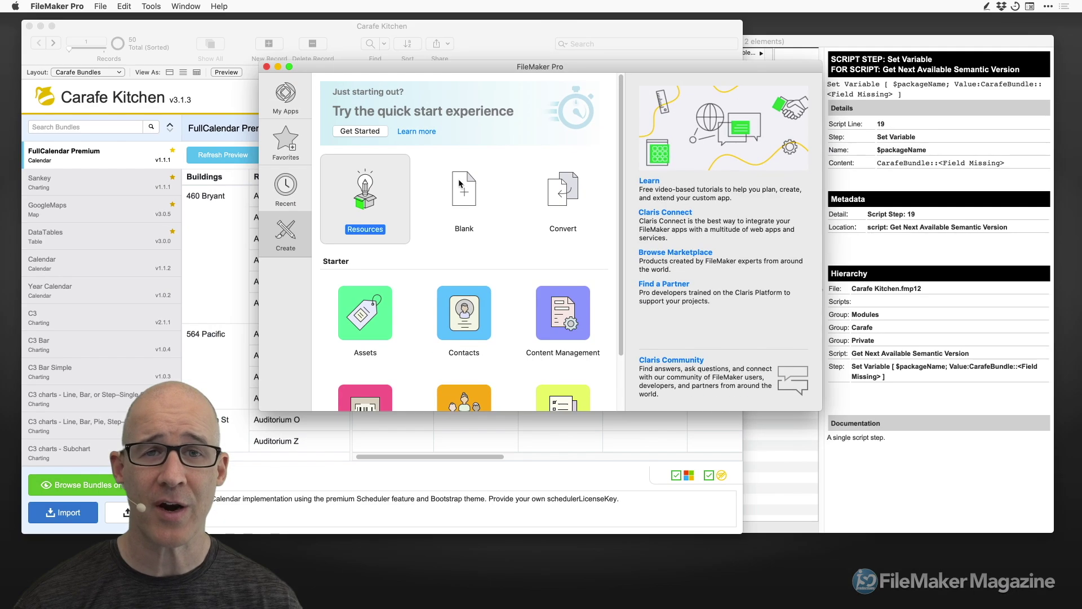
pyautogui.click(464, 192)
pyautogui.click(724, 390)
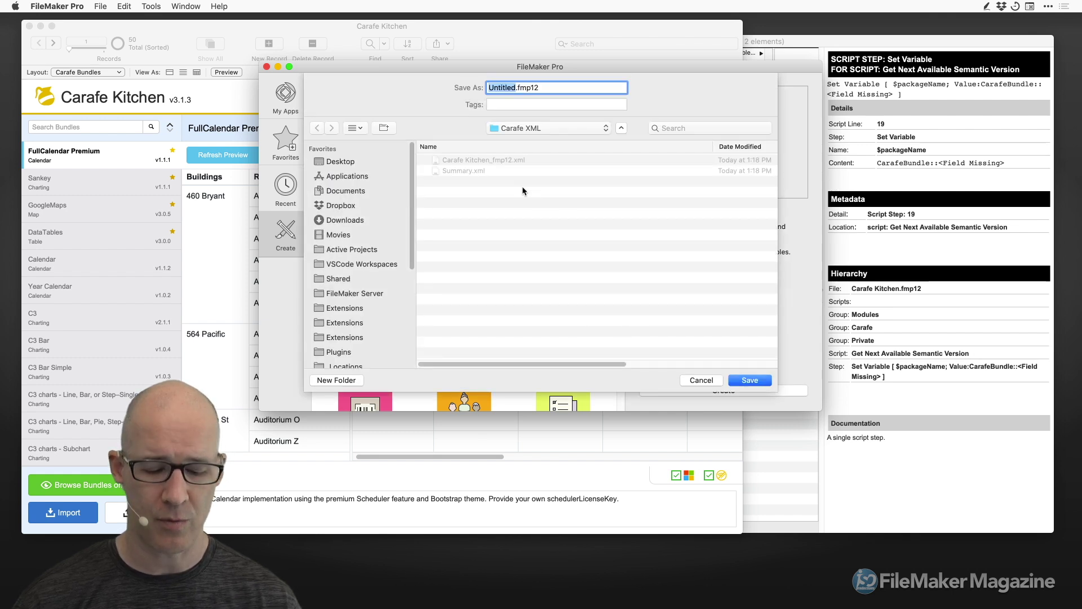
pyautogui.write('Temp')
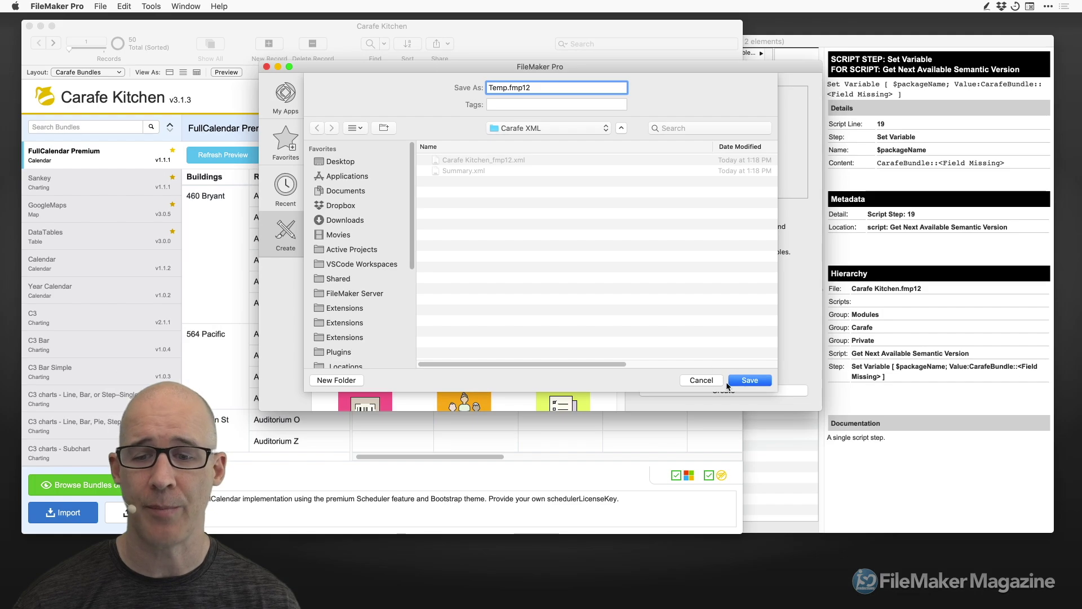
pyautogui.click(733, 381)
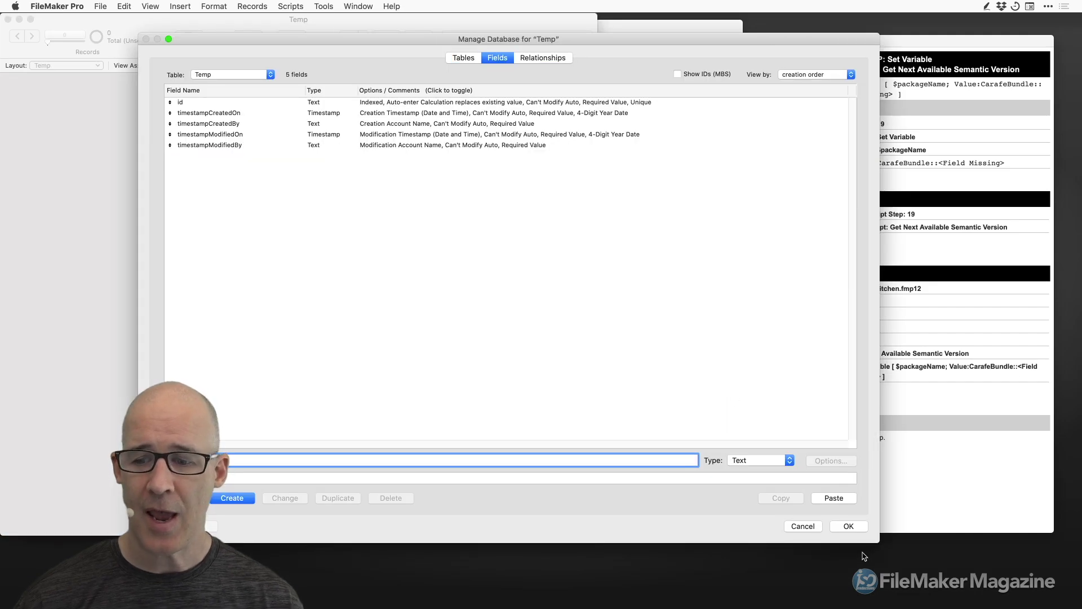
pyautogui.click(858, 530)
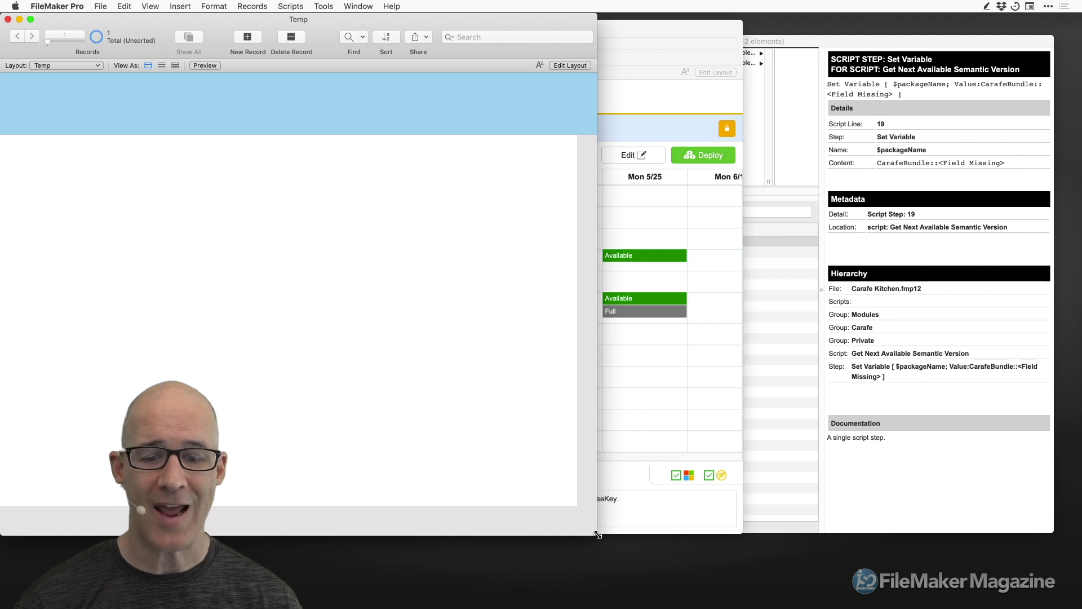
# Shrink the Temp window, move it away from the Carafe Kitchen window, and bring Carafe Kitchen to the front
pyautogui.moveTo(599, 535); pyautogui.dragTo(570, 403)
pyautogui.moveTo(411, 16); pyautogui.dragTo(881, 191)
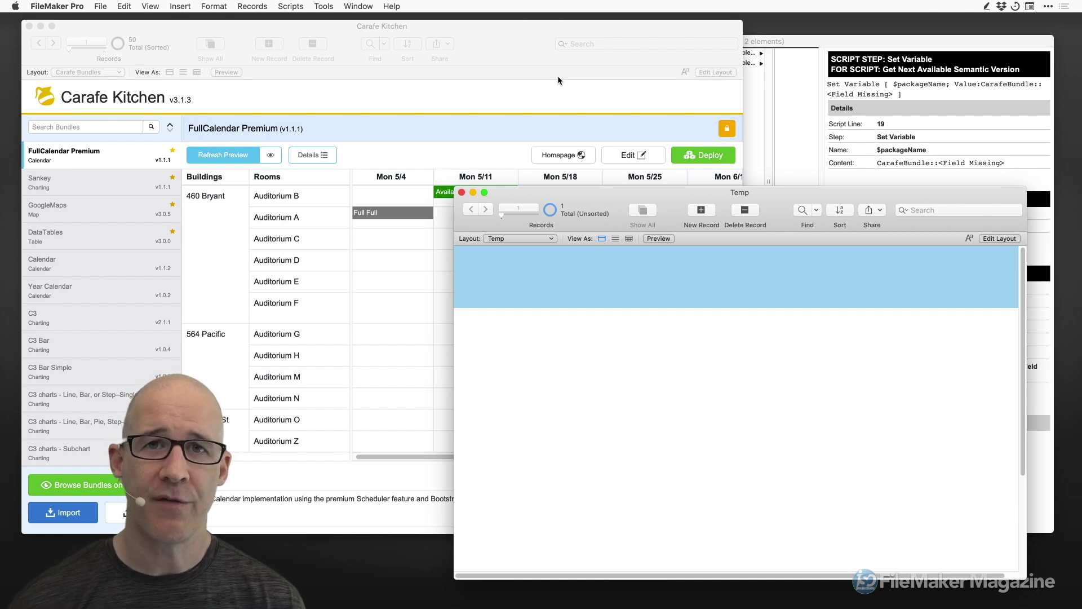
pyautogui.click(508, 44)
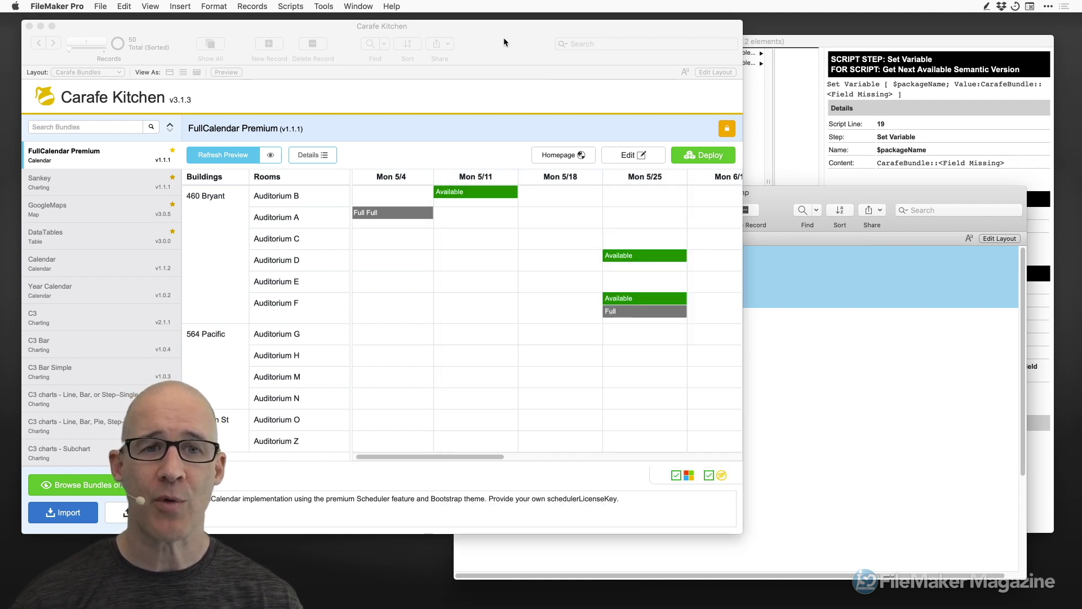
pyautogui.moveTo(508, 37)
pyautogui.mouseDown()
pyautogui.moveTo(567, 50)
pyautogui.moveTo(516, 43)
pyautogui.mouseUp()
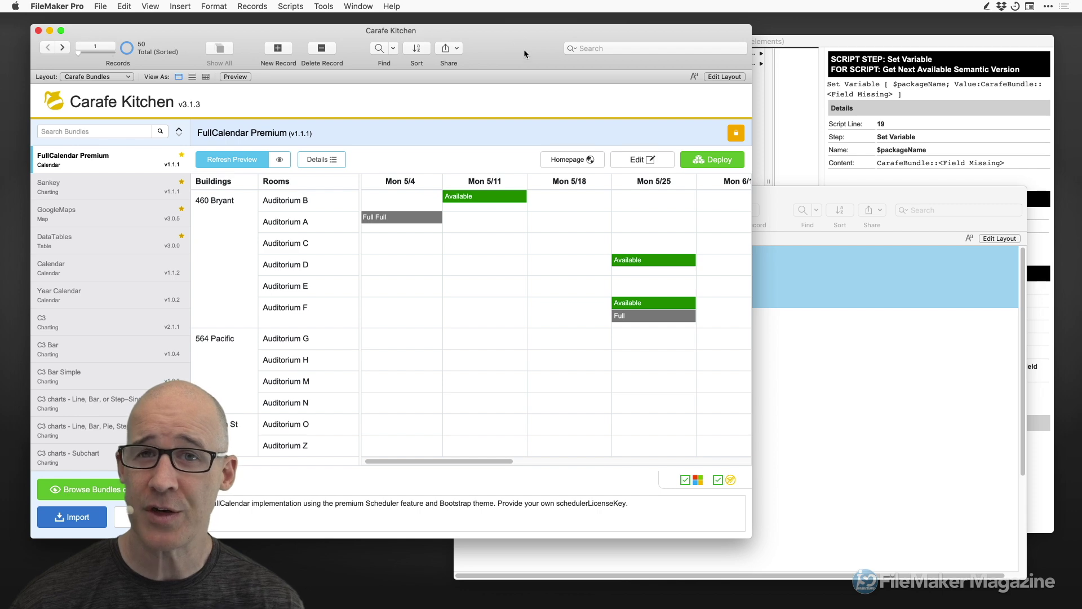
# Check the FMPerception report window, return to Carafe Kitchen in FileMaker Pro, and shift its window to look at the Import button
pyautogui.click(788, 43)
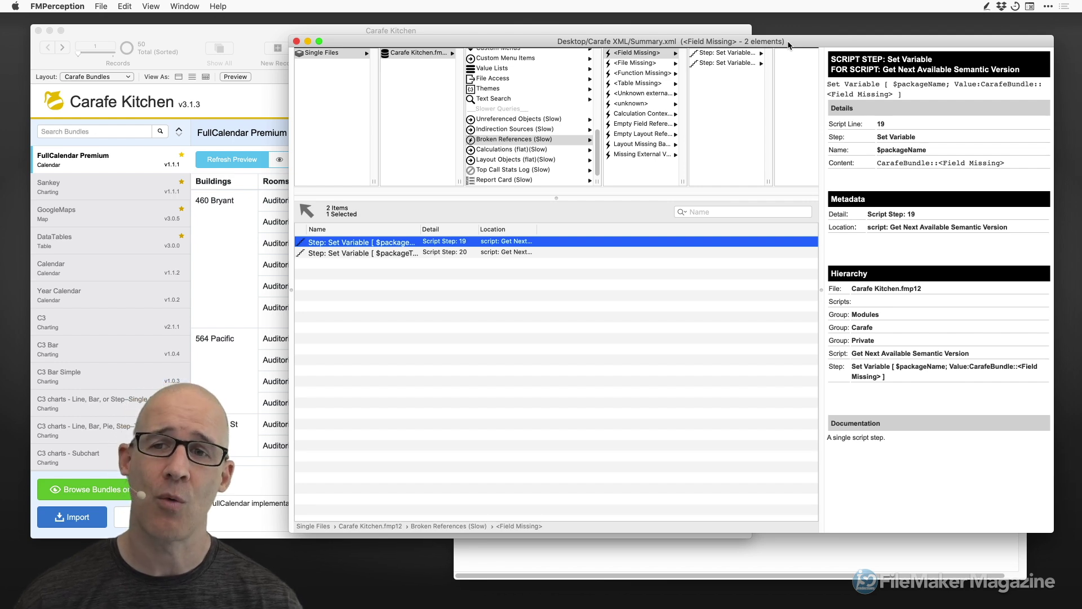
pyautogui.moveTo(788, 44); pyautogui.dragTo(789, 48)
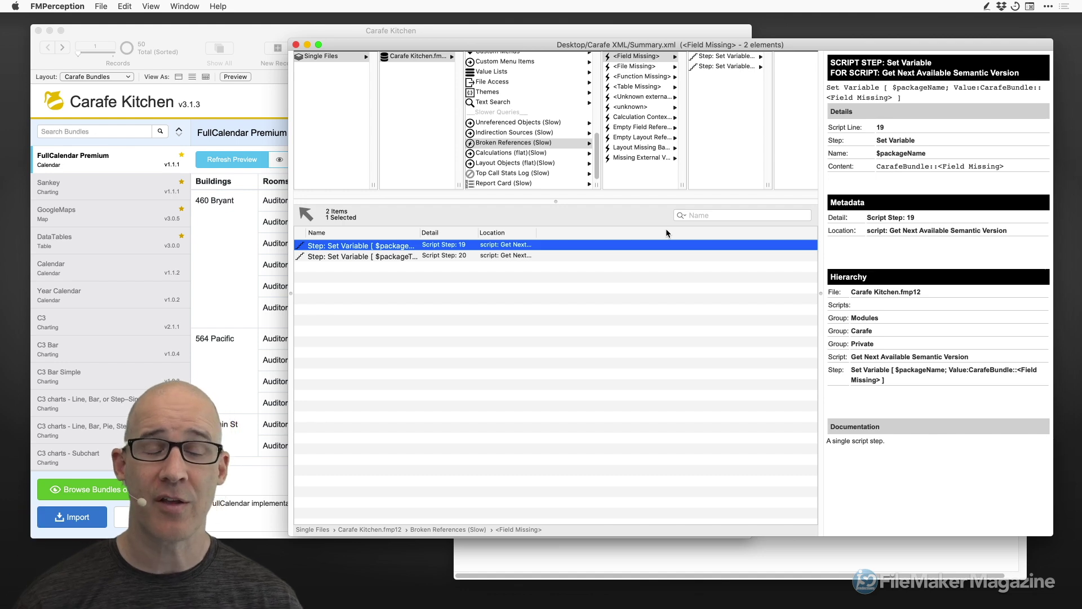
pyautogui.click(255, 36)
pyautogui.moveTo(278, 32); pyautogui.dragTo(542, 36)
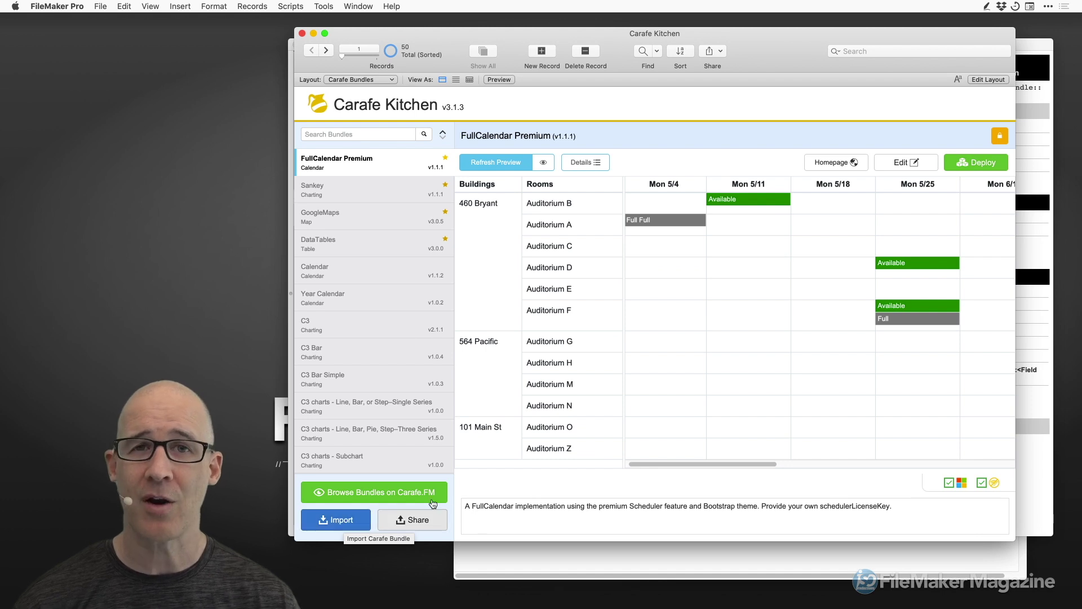
pyautogui.moveTo(696, 36); pyautogui.dragTo(505, 26)
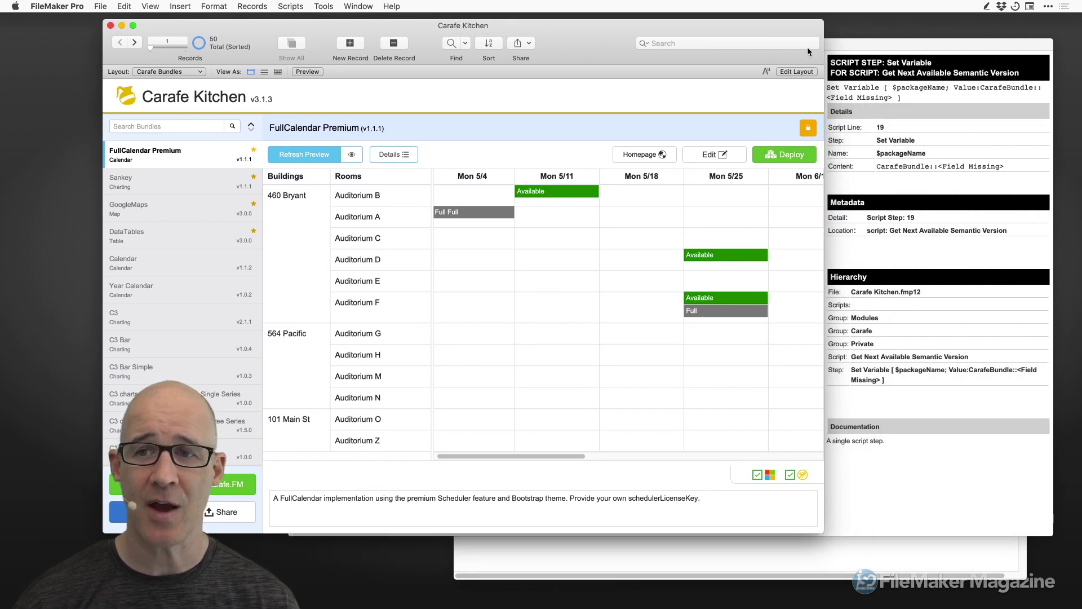
# Switch to FMPerception and open the Layout Objects list of the Carafe Bundles layout from Layouts (flat)
pyautogui.click(861, 43)
pyautogui.moveTo(800, 38); pyautogui.dragTo(814, 36)
pyautogui.scroll(8, 529, 98)
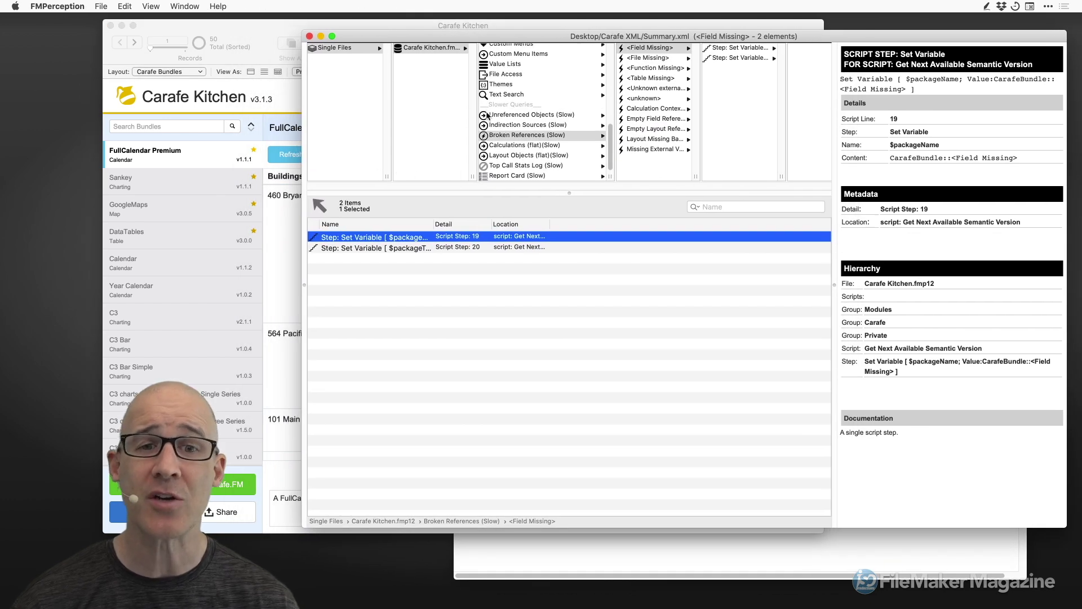
pyautogui.click(509, 88)
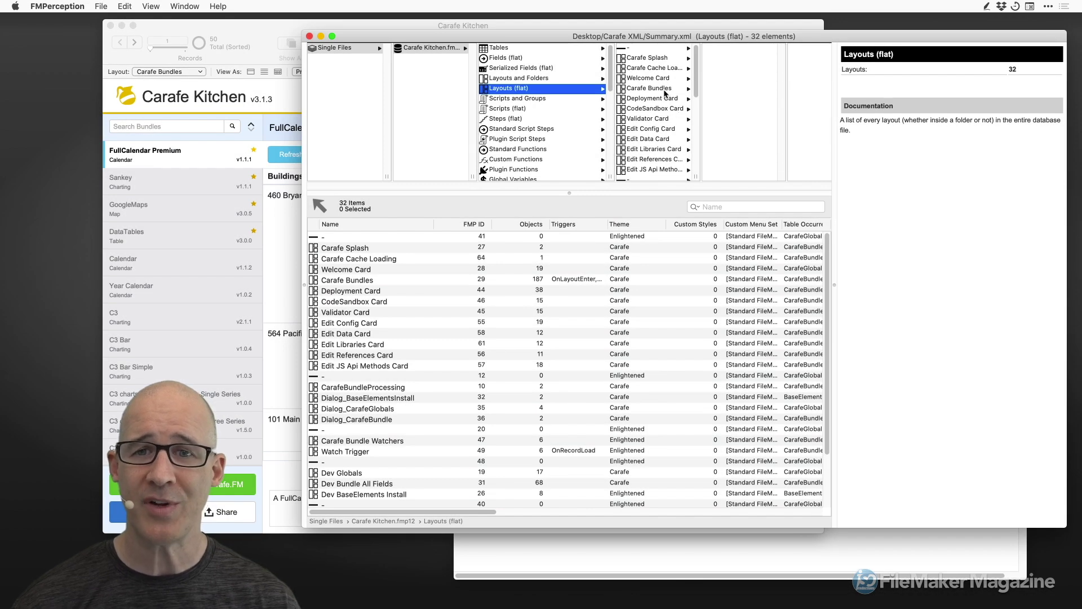
pyautogui.click(664, 90)
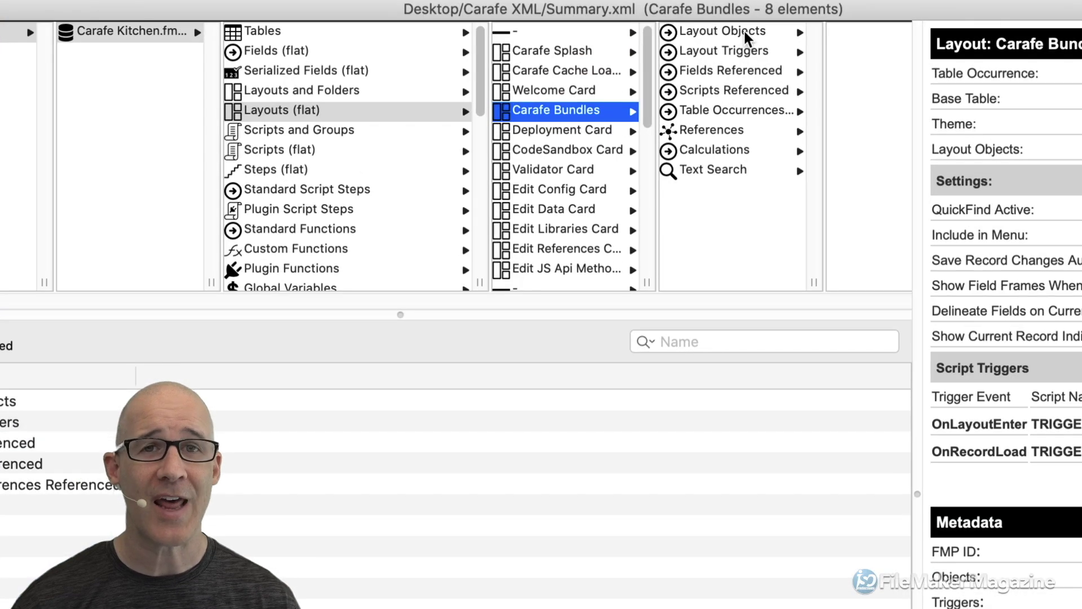
pyautogui.click(743, 29)
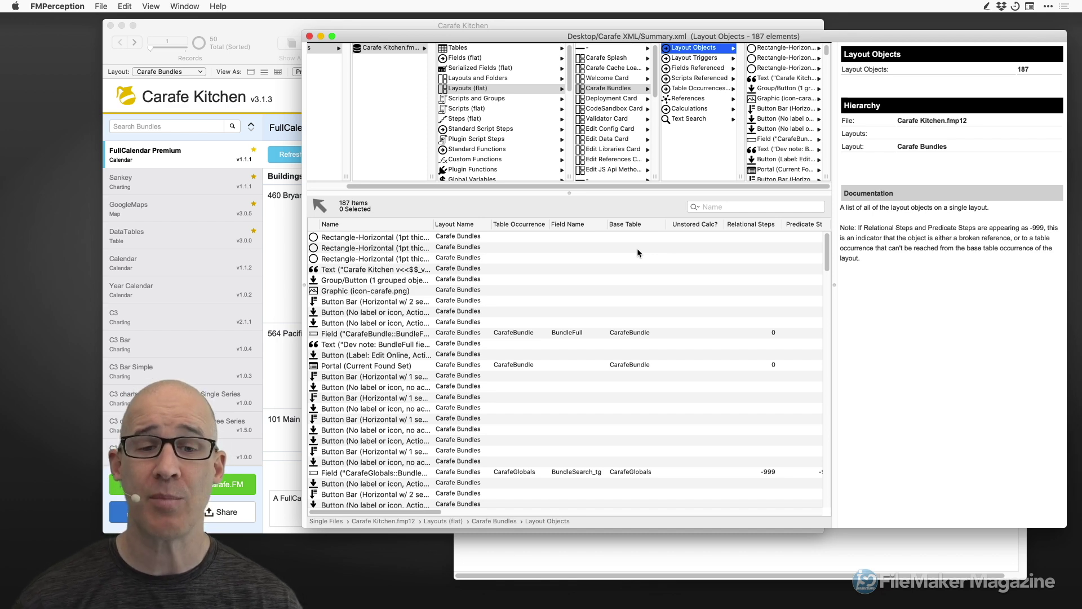
# Filter the Carafe Bundles layout objects by the name Import and widen the Name column to show the full object name
pyautogui.scroll(-5, 517, 131)
pyautogui.scroll(-1, 517, 131)
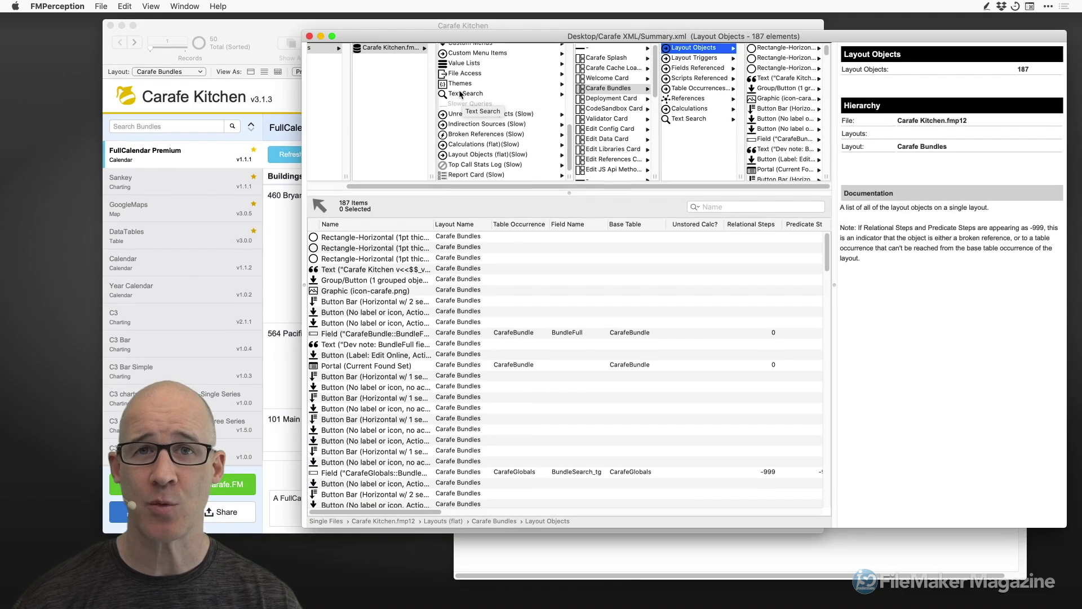
pyautogui.moveTo(756, 37); pyautogui.dragTo(680, 37)
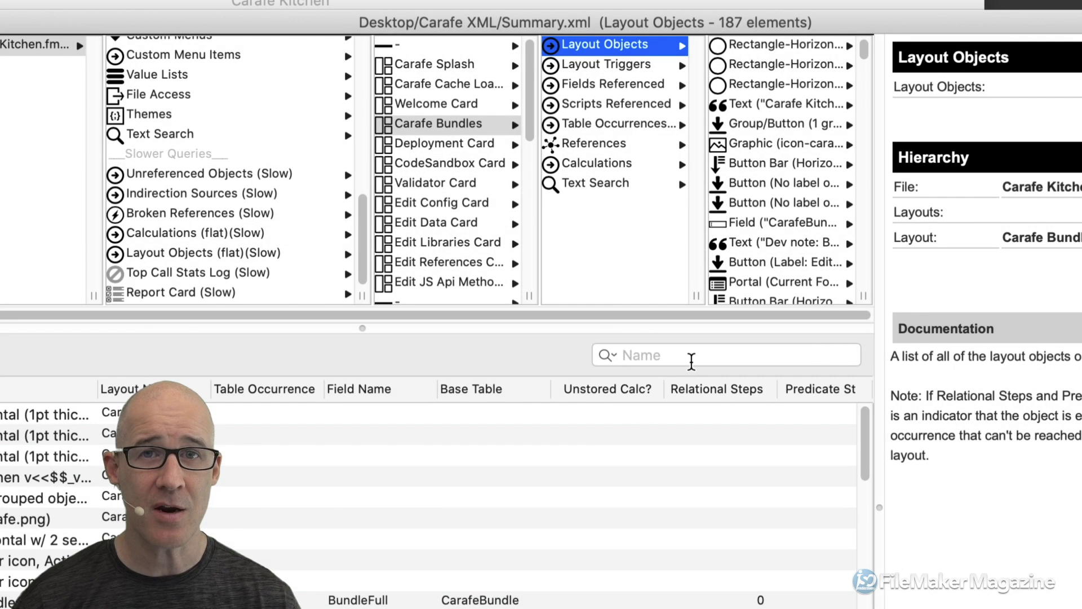
pyautogui.click(680, 358)
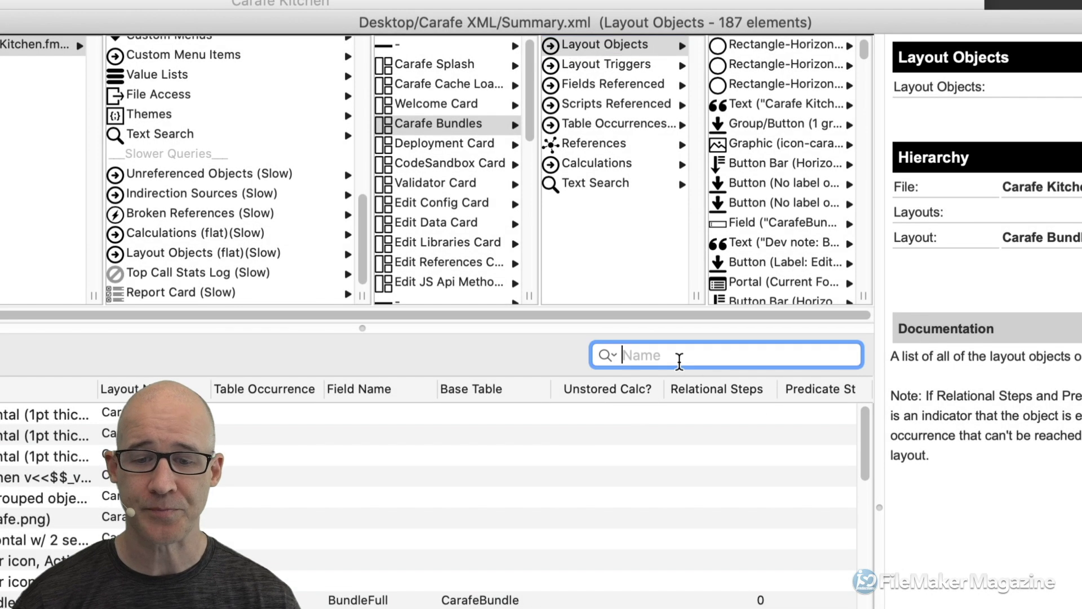
pyautogui.write('Import')
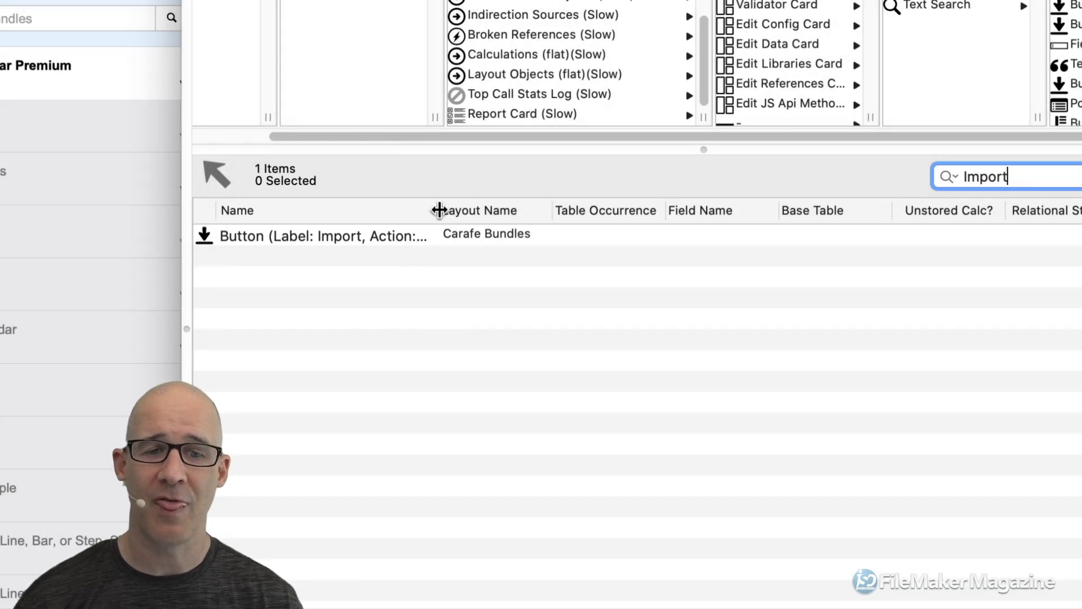
pyautogui.moveTo(439, 211); pyautogui.dragTo(717, 213)
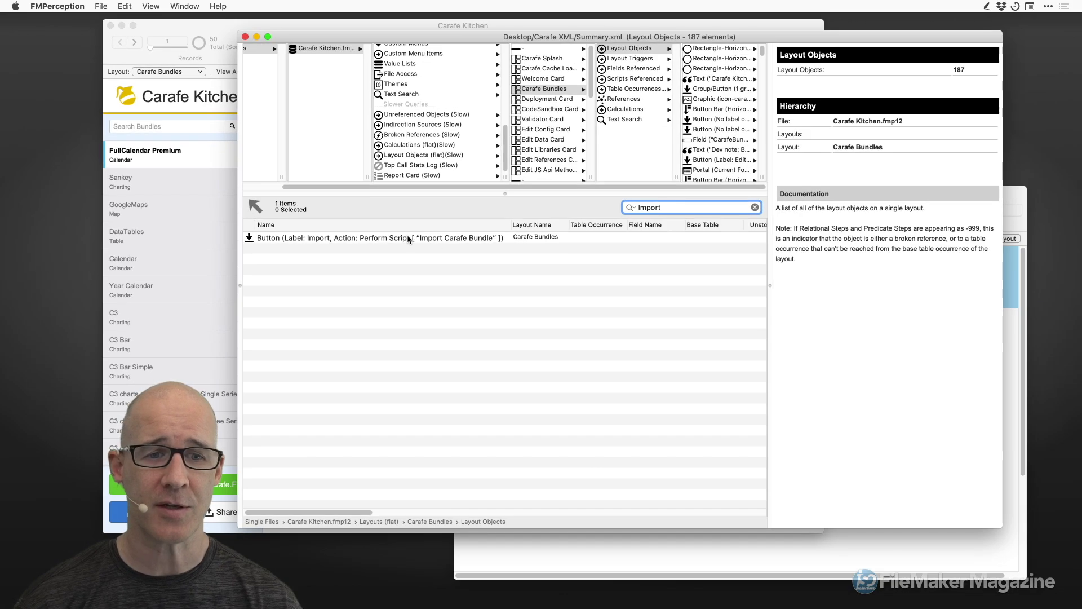
# Open the Import button object and follow its Sub-Elements to the Import Carafe Bundle script
pyautogui.click(517, 239)
pyautogui.doubleClick(409, 238)
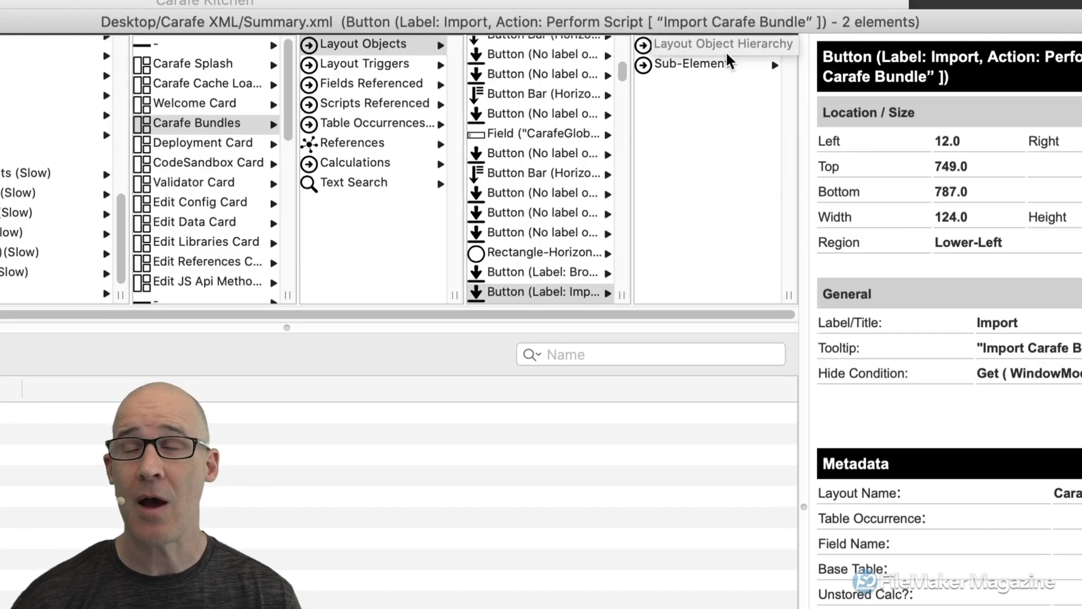
pyautogui.click(689, 63)
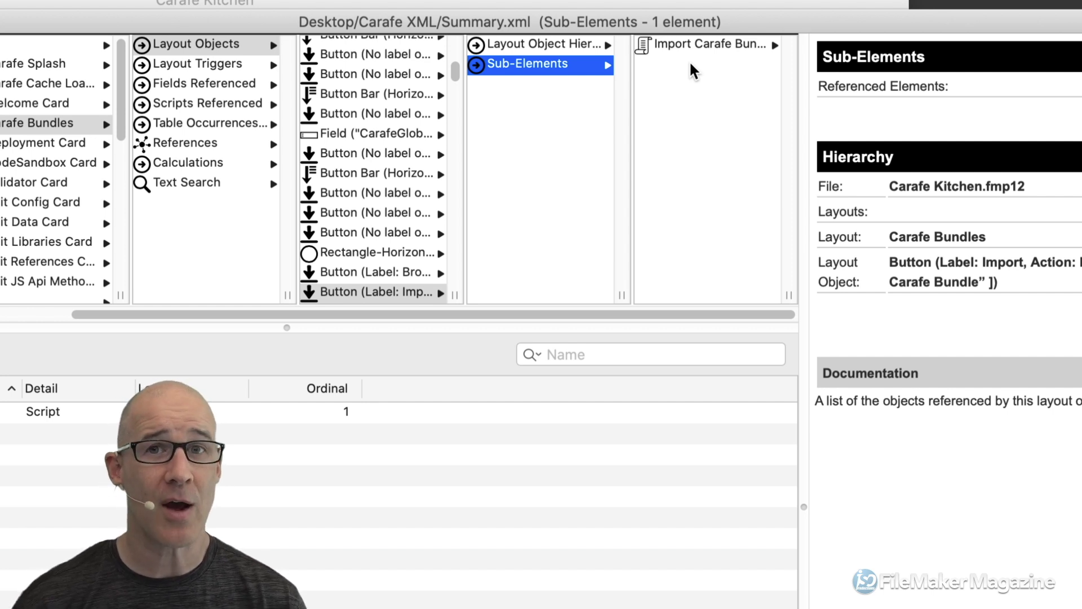
pyautogui.click(696, 50)
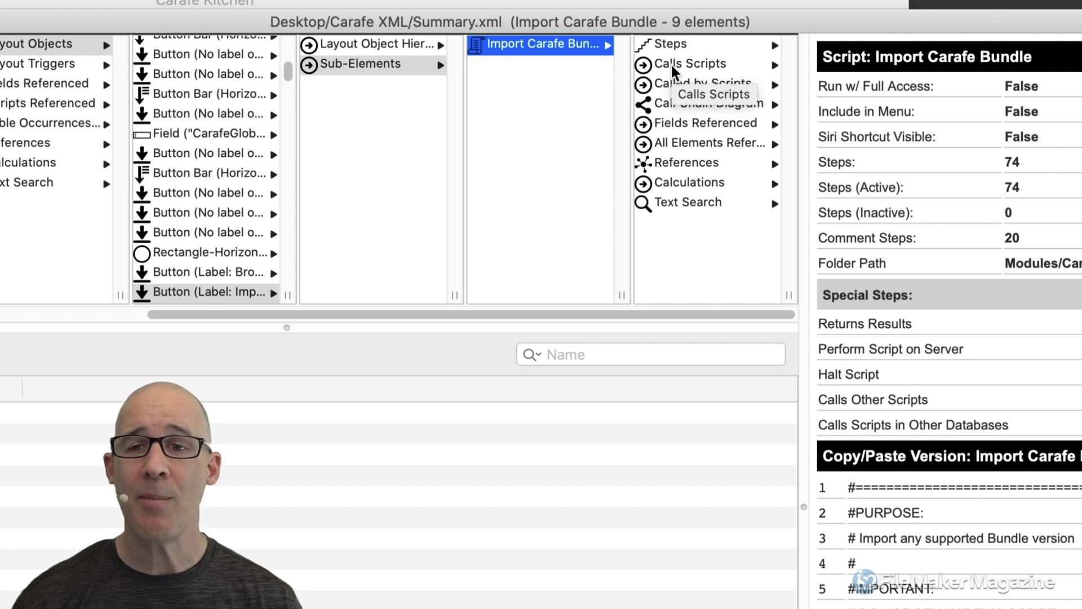
# Examine which scripts Import Carafe Bundle calls and is called by, and list all elements it references
pyautogui.click(671, 63)
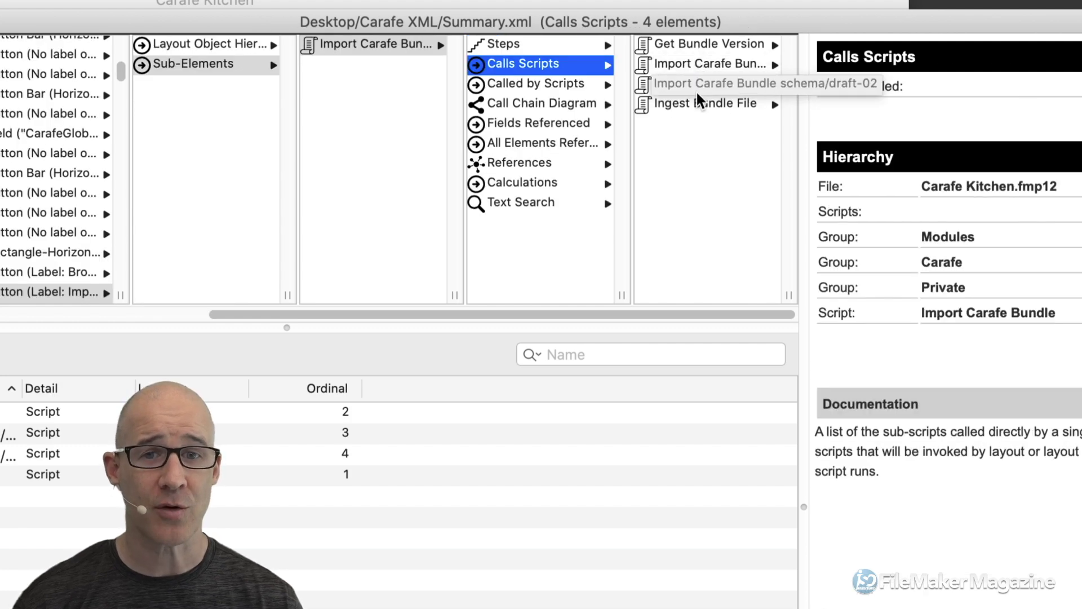
pyautogui.click(507, 84)
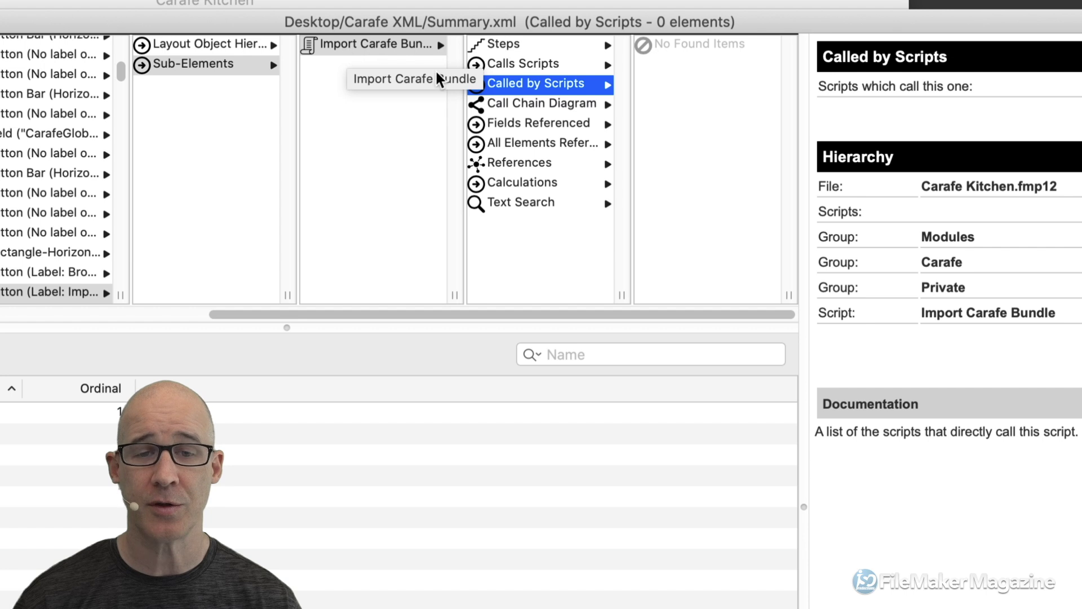
pyautogui.click(501, 66)
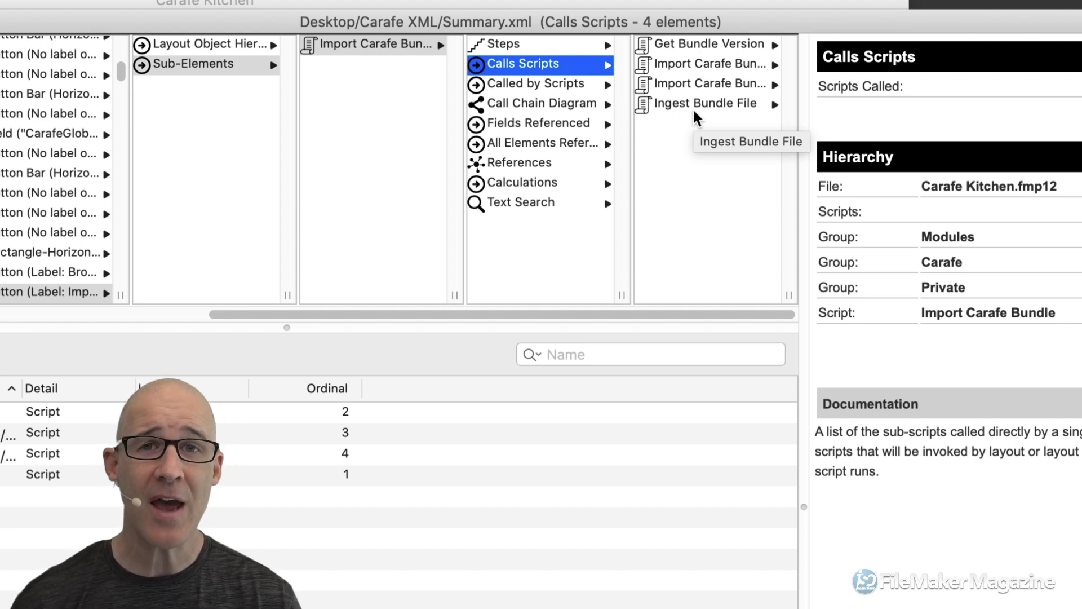
pyautogui.click(533, 142)
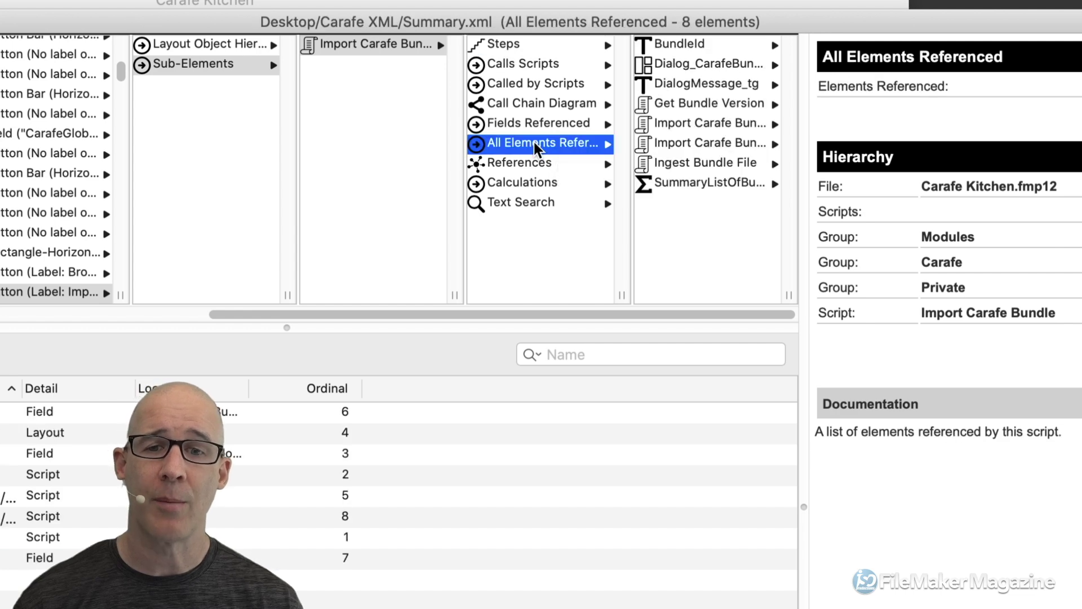
# Inspect the BundleId, DialogMessage_tg and SummaryListOfBundleIDs_s fields, then return to the list of all elements Import Carafe Bundle references
pyautogui.click(663, 44)
pyautogui.click(489, 85)
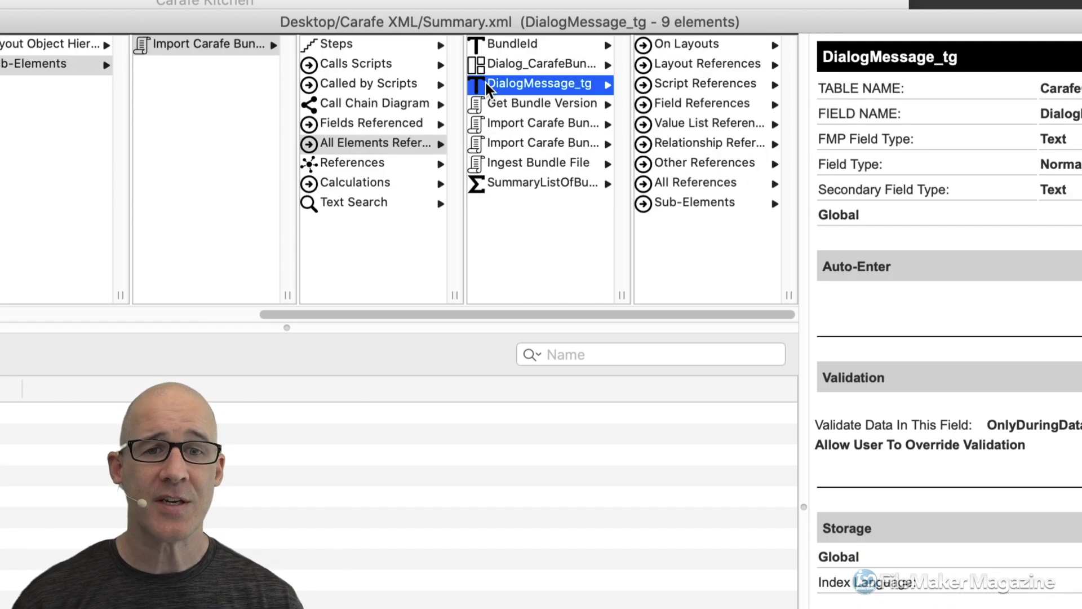
pyautogui.click(499, 184)
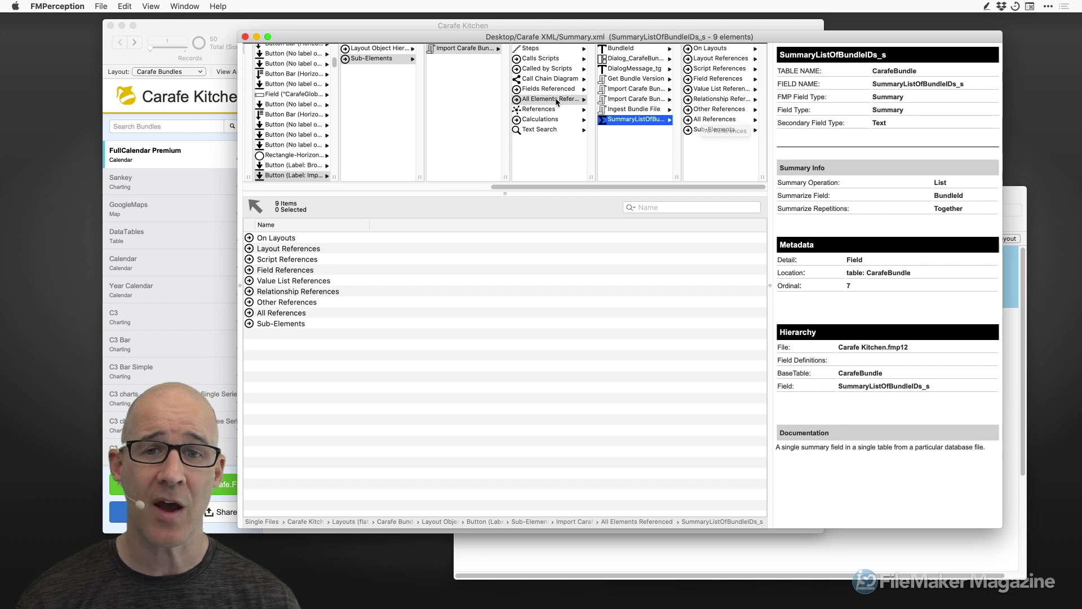
pyautogui.click(551, 100)
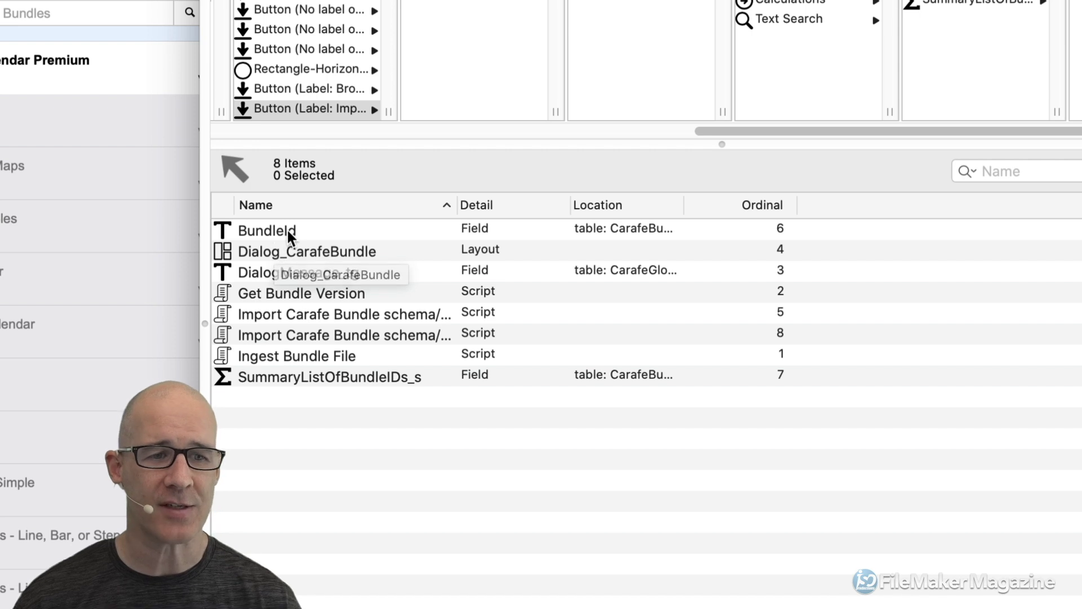
# Select the BundleId, DialogMessage_tg and SummaryListOfBundleIDs_s fields together and widen the Location column to show their full table names
pyautogui.click(287, 229)
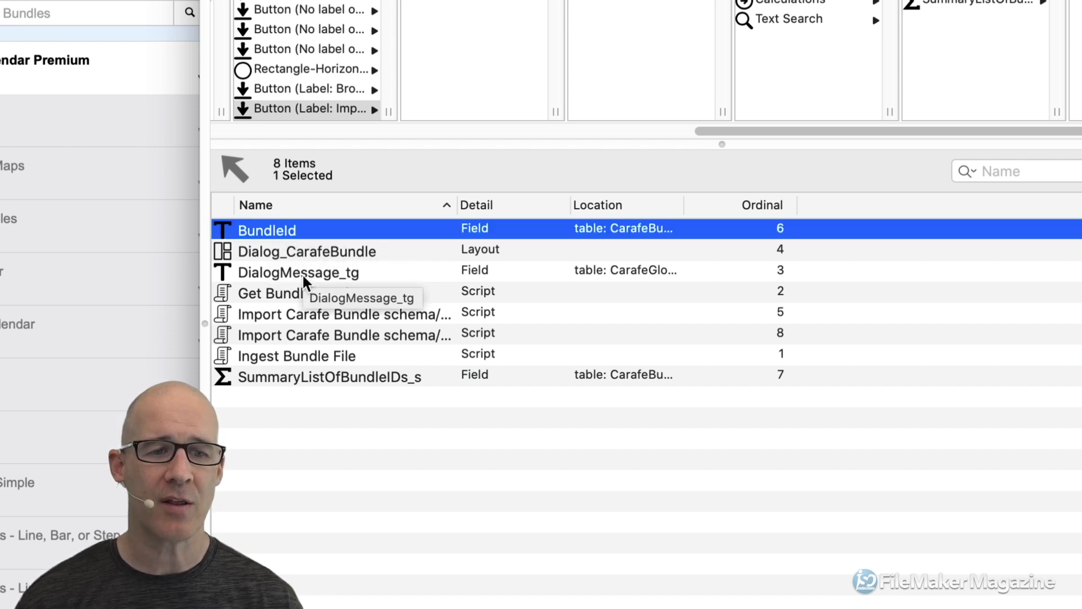
pyautogui.keyDown('super'); pyautogui.click(303, 276); pyautogui.keyUp('super')
pyautogui.keyDown('super'); pyautogui.click(350, 375); pyautogui.keyUp('super')
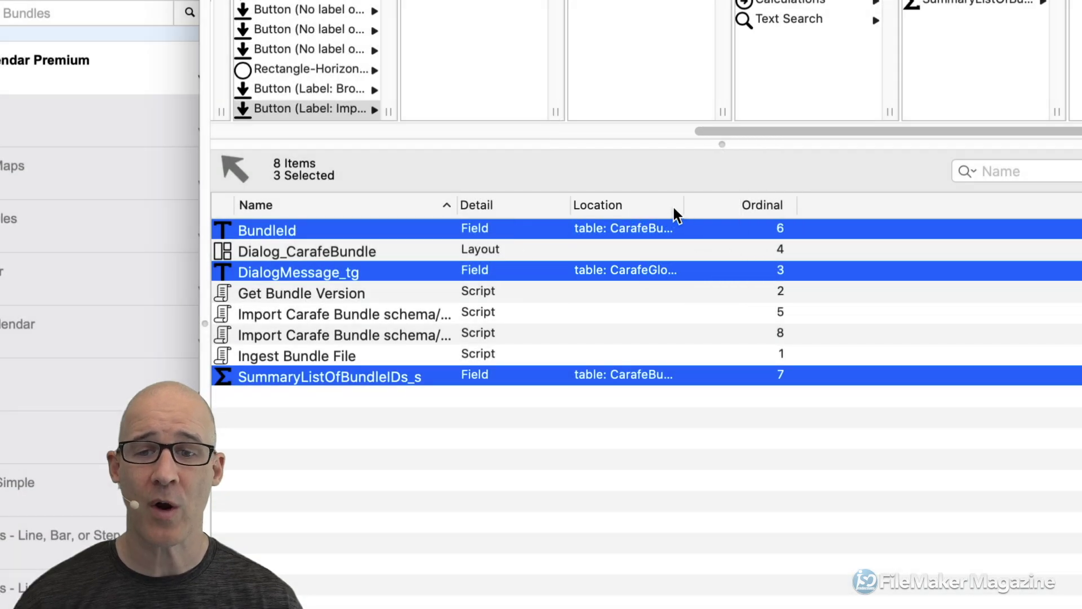
pyautogui.moveTo(682, 205); pyautogui.dragTo(812, 206)
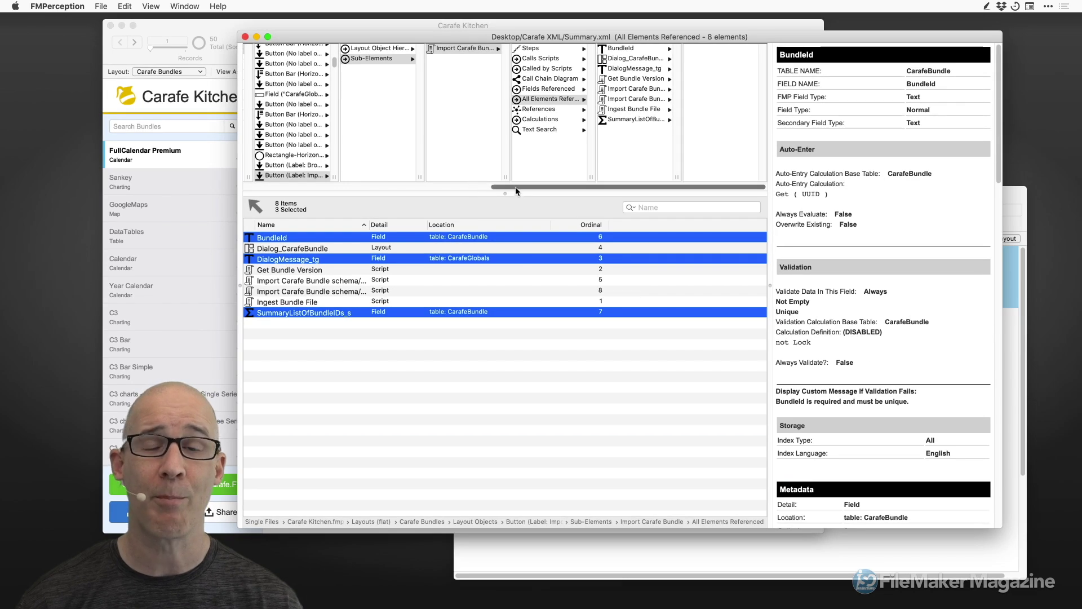
pyautogui.moveTo(516, 190); pyautogui.dragTo(322, 190)
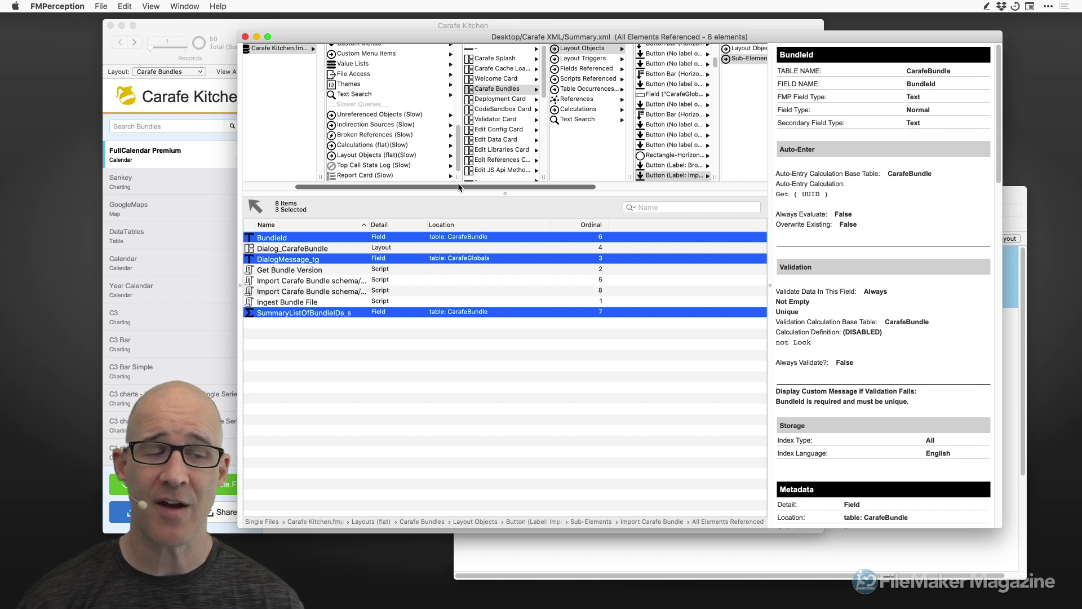
# Show the tab bar and load Summary.xml from the Carafe XML folder into a second tab
pyautogui.click(129, 5)
pyautogui.moveTo(138, 3)
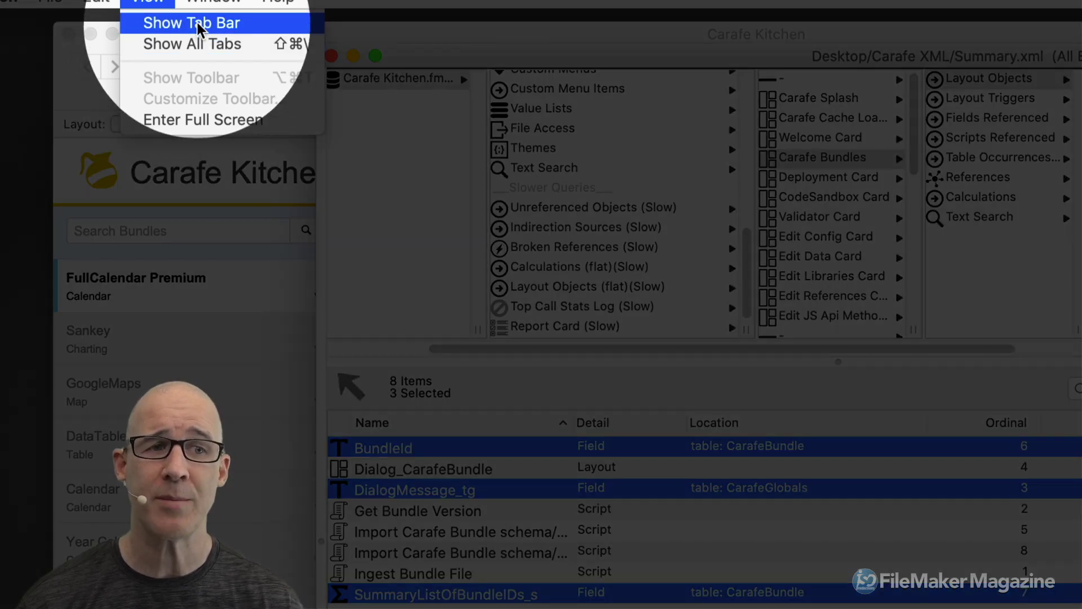
pyautogui.click(197, 22)
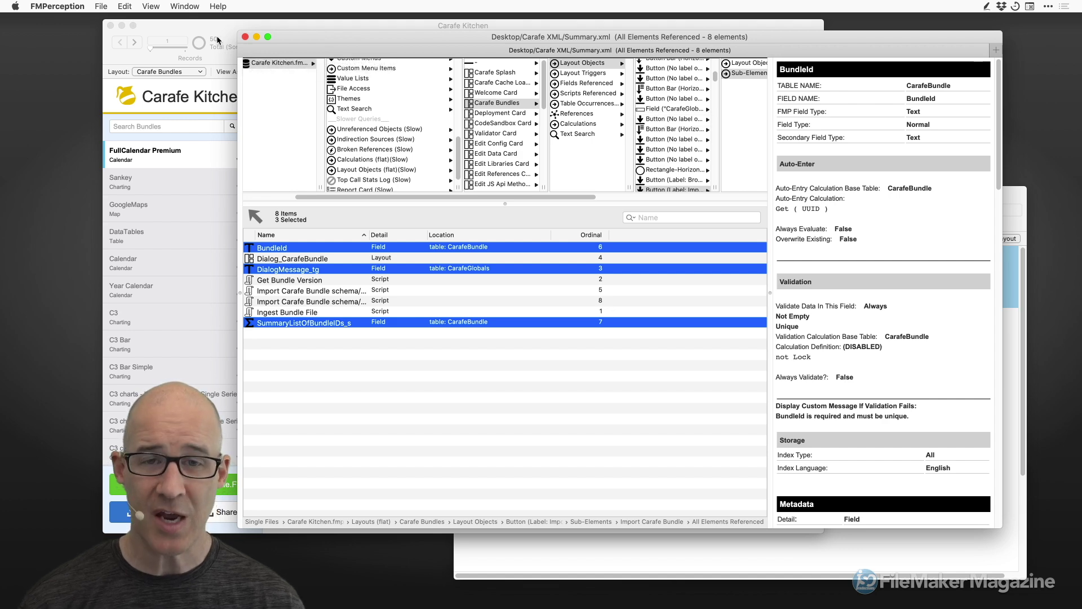
pyautogui.press('super+shift+backslash')
pyautogui.click(690, 149)
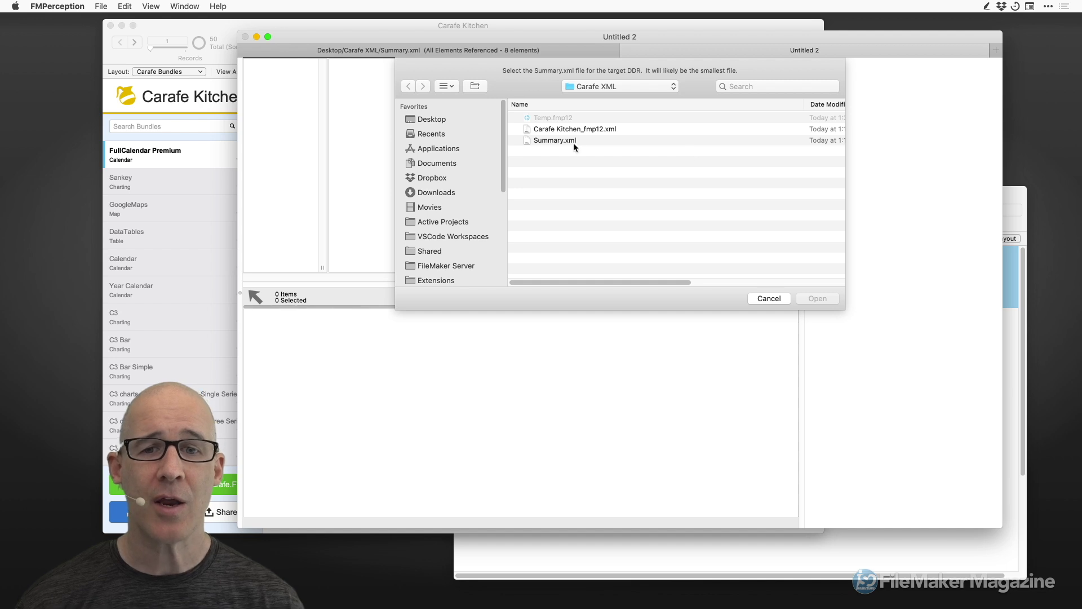
pyautogui.click(573, 143)
pyautogui.click(817, 299)
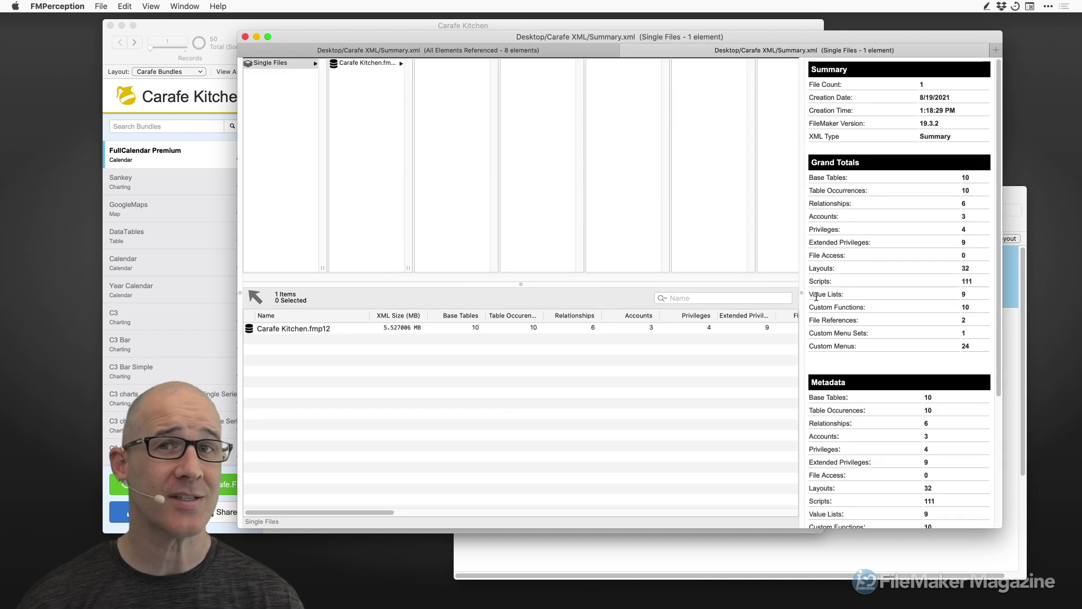
# List Carafe Kitchen's tables in the second tab and select CarafeBundle and CarafeGlobals, checking the available copy options without copying
pyautogui.click(513, 56)
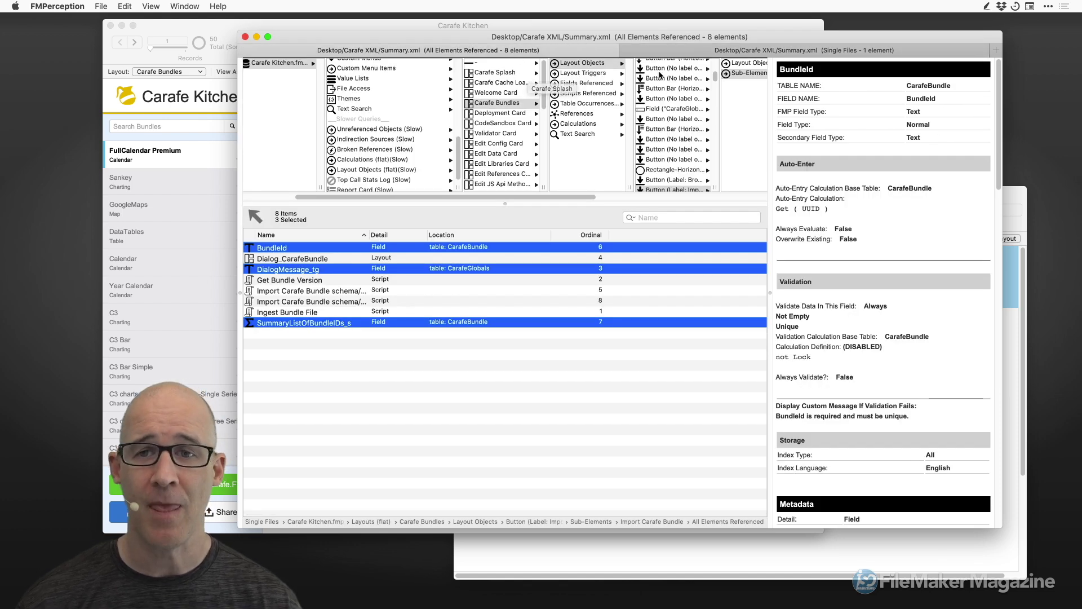
pyautogui.click(703, 54)
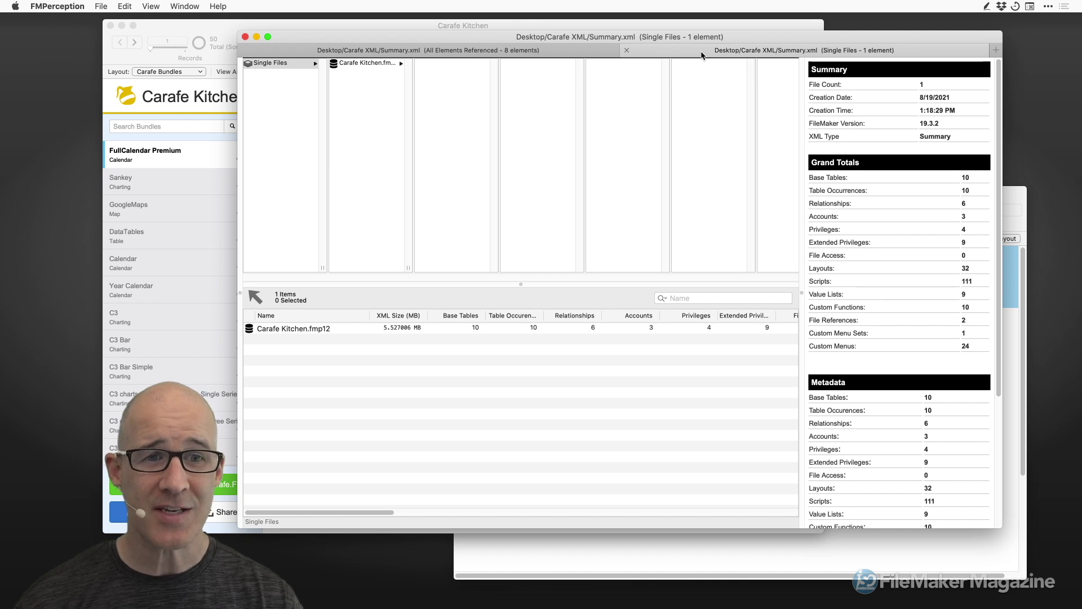
pyautogui.click(366, 64)
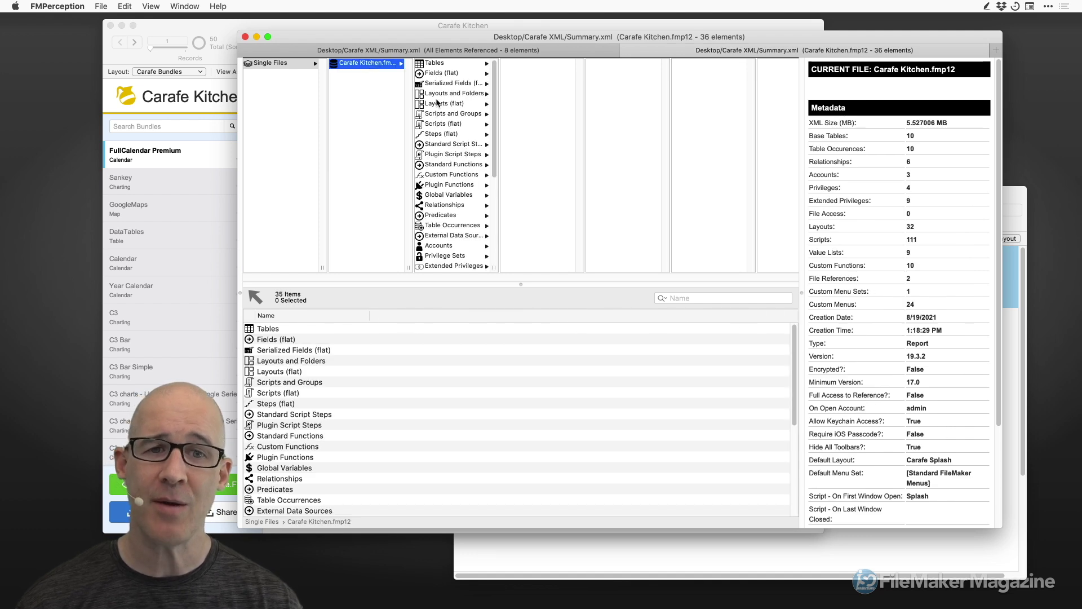
pyautogui.click(446, 65)
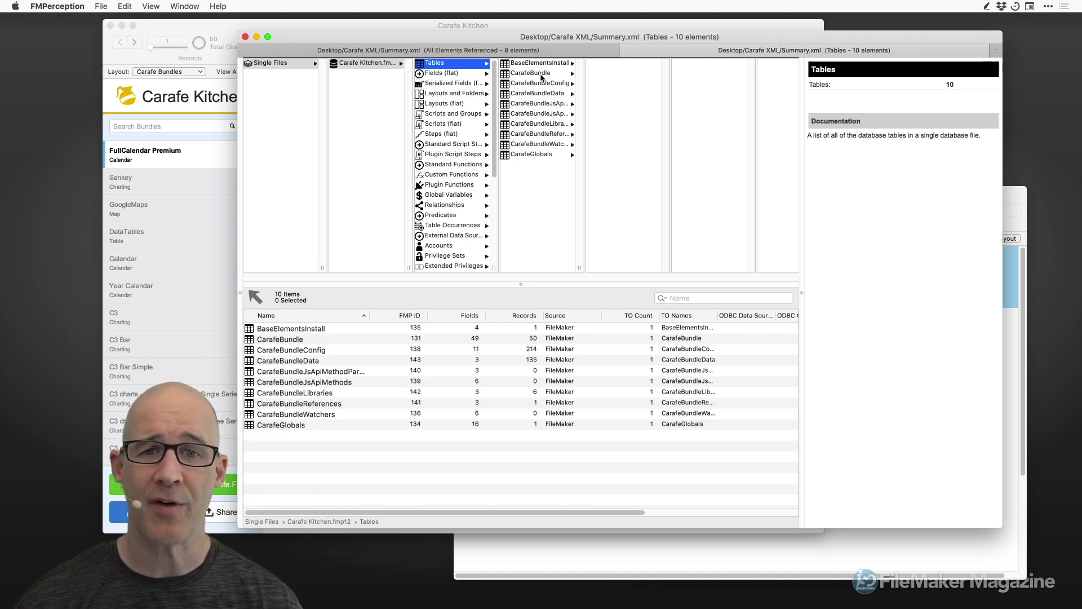
pyautogui.click(315, 339)
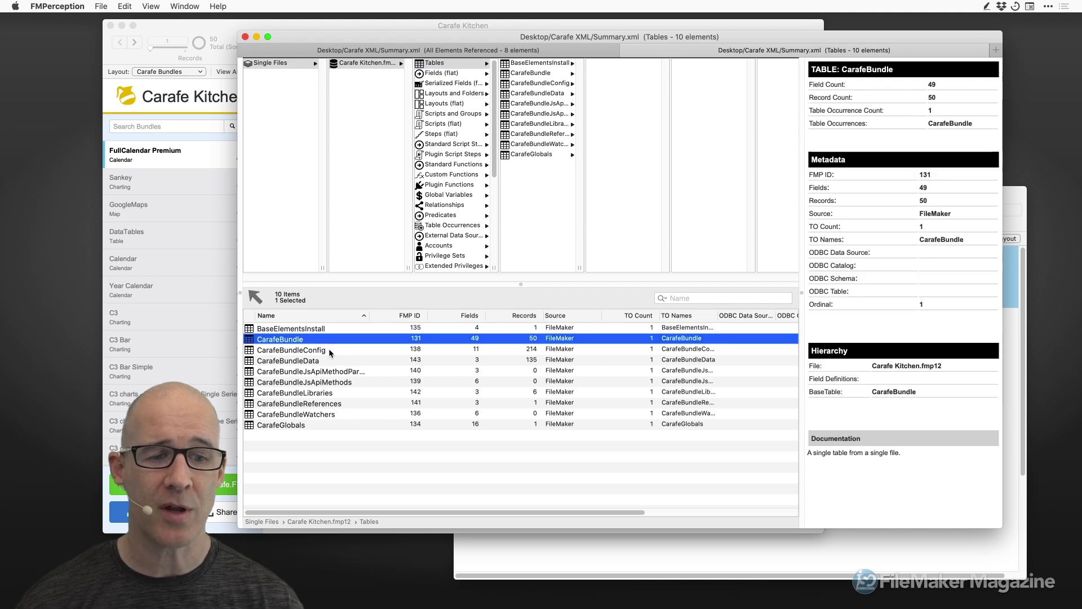
pyautogui.keyDown('super'); pyautogui.click(339, 425); pyautogui.keyUp('super')
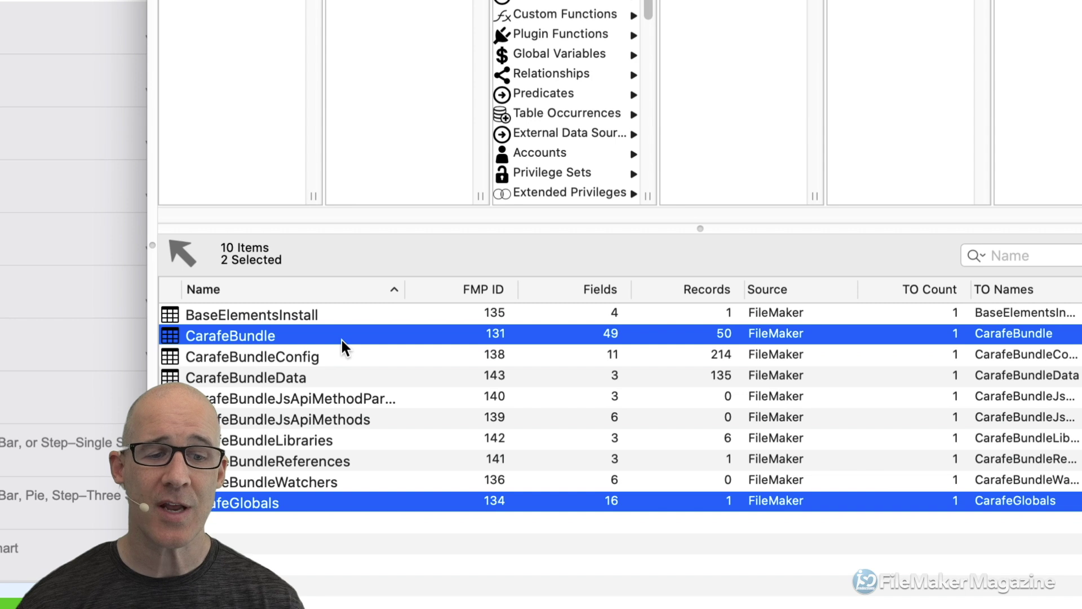
pyautogui.rightClick(338, 339)
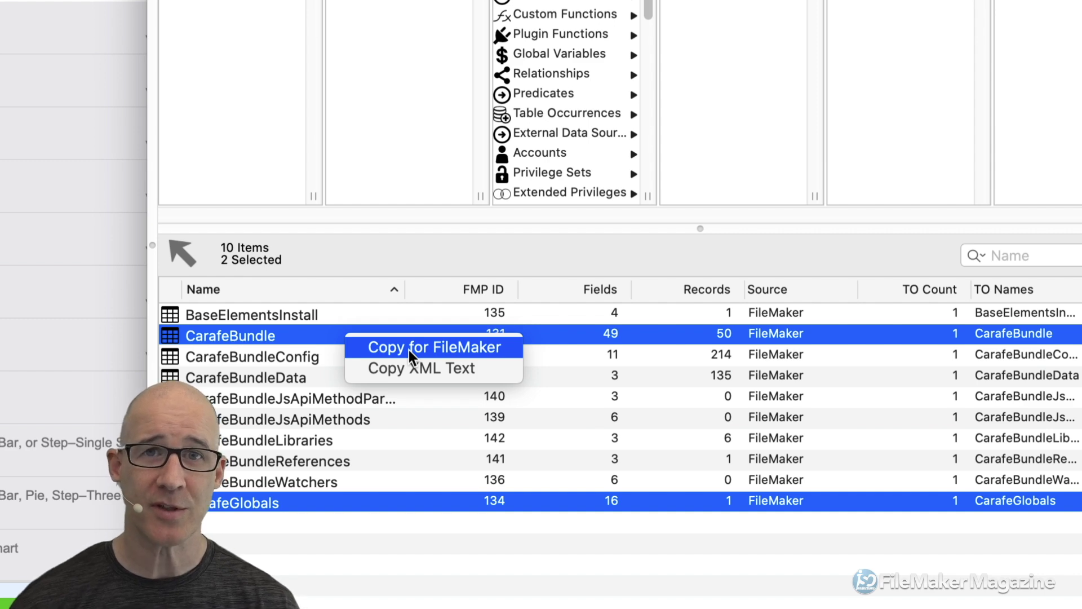
pyautogui.click(580, 352)
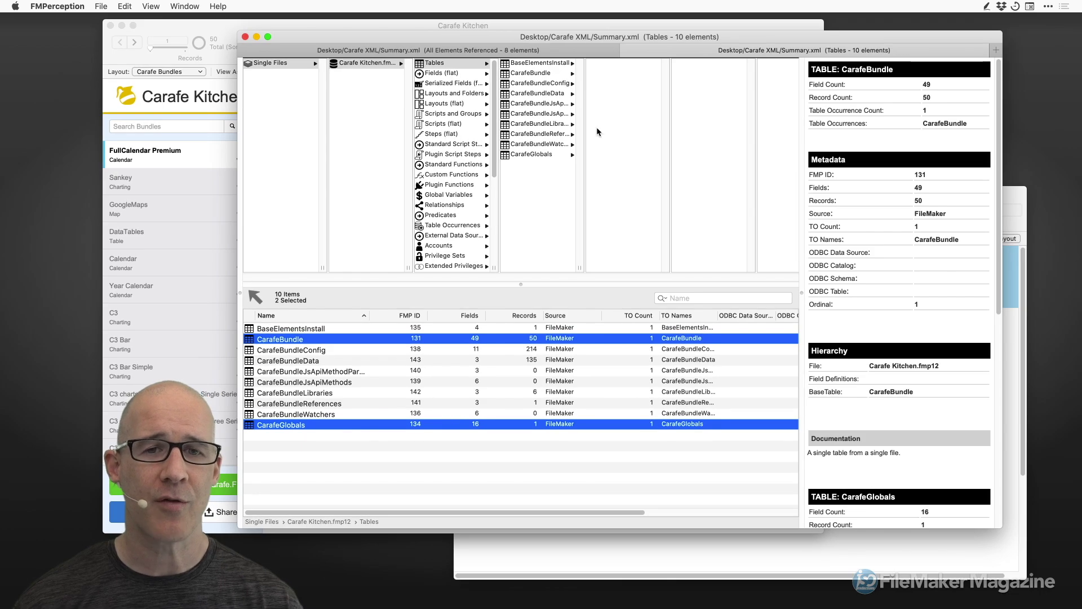
# Return to the first tab, reselect the BundleId, DialogMessage_tg and SummaryListOfBundleIDs_s fields and copy them for FileMaker
pyautogui.click(571, 54)
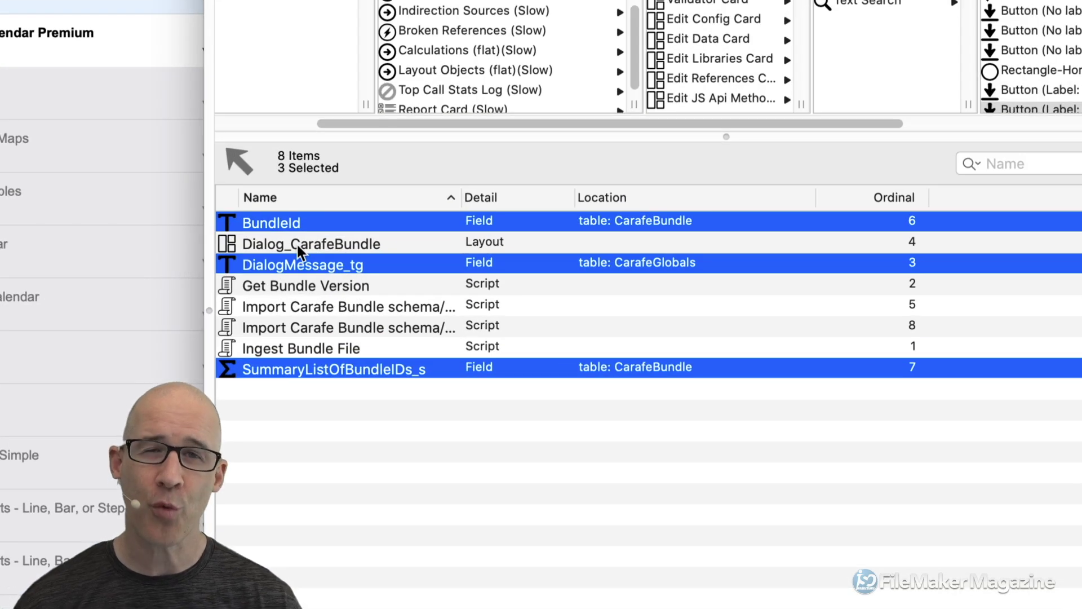
pyautogui.click(325, 244)
pyautogui.click(288, 223)
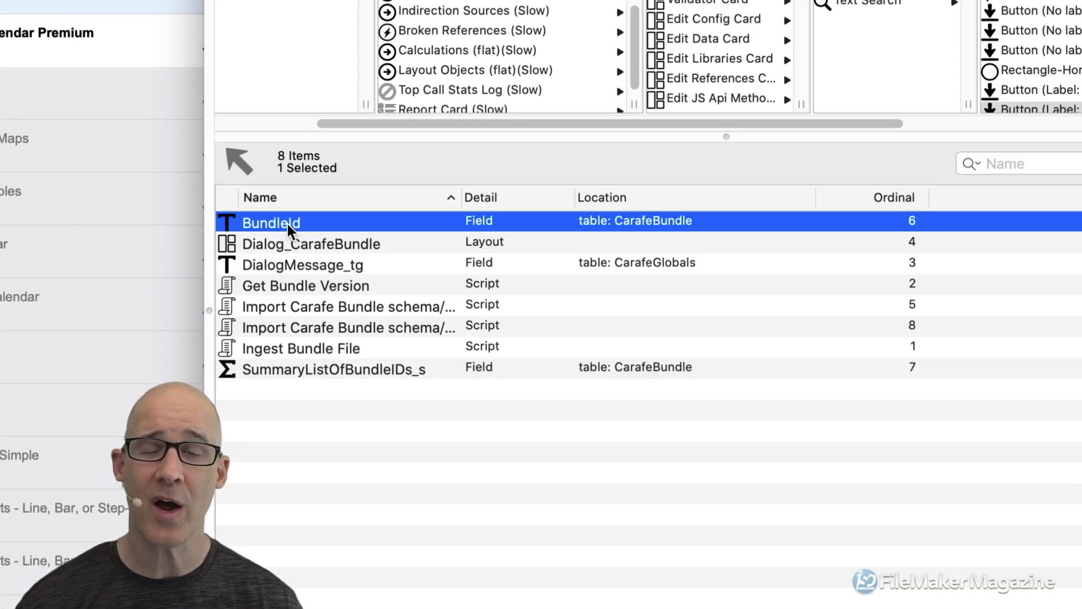
pyautogui.keyDown('super'); pyautogui.click(301, 262); pyautogui.keyUp('super')
pyautogui.keyDown('super'); pyautogui.click(354, 369); pyautogui.keyUp('super')
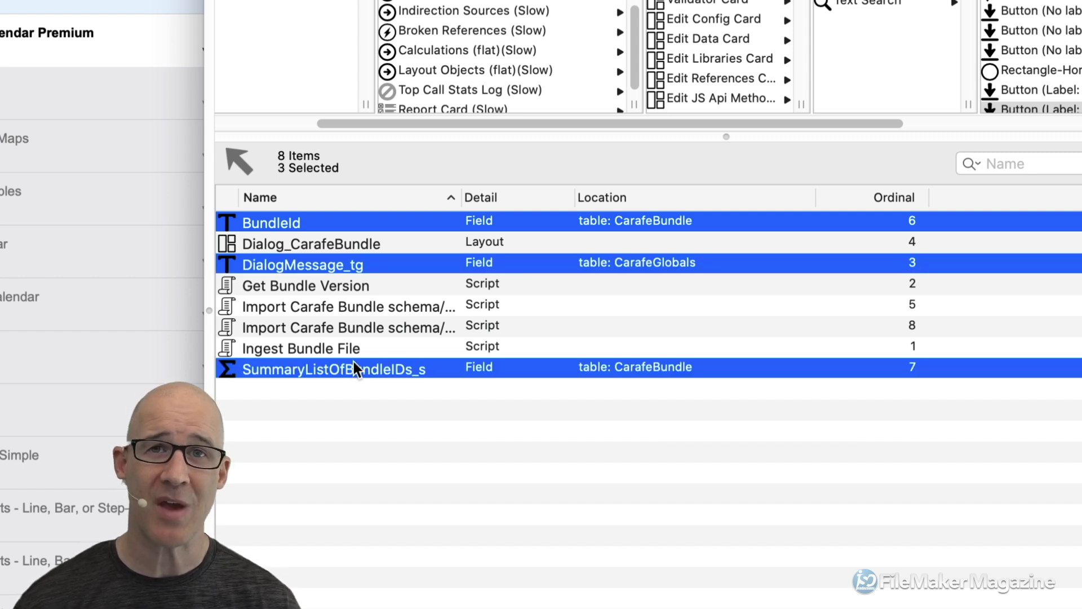
pyautogui.rightClick(347, 220)
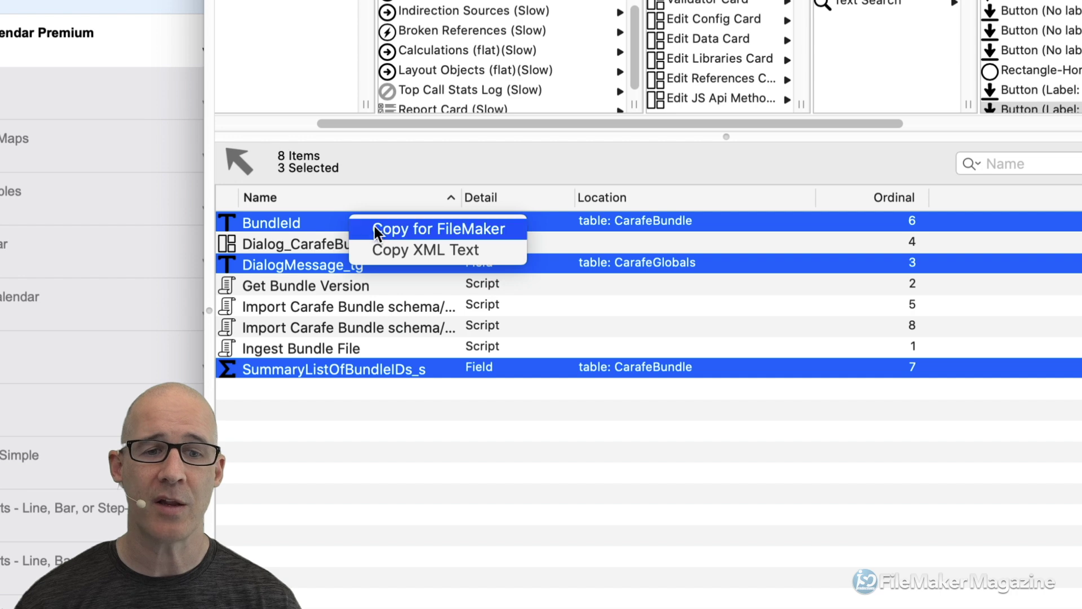
pyautogui.click(383, 229)
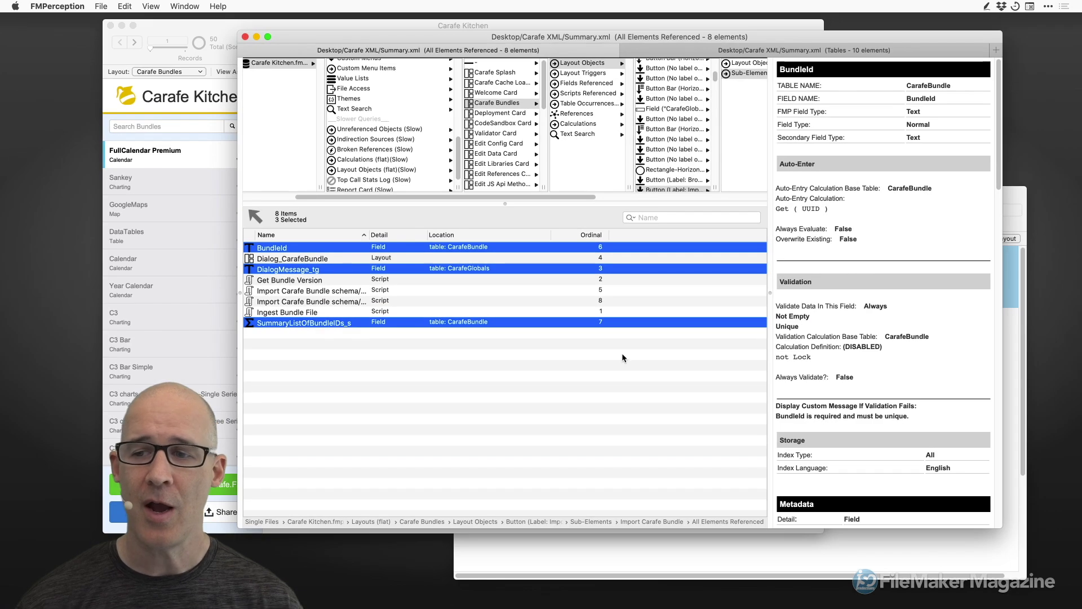
# Switch to FileMaker Pro and paste the copied fields into the Temp table's field definitions
pyautogui.click(1009, 194)
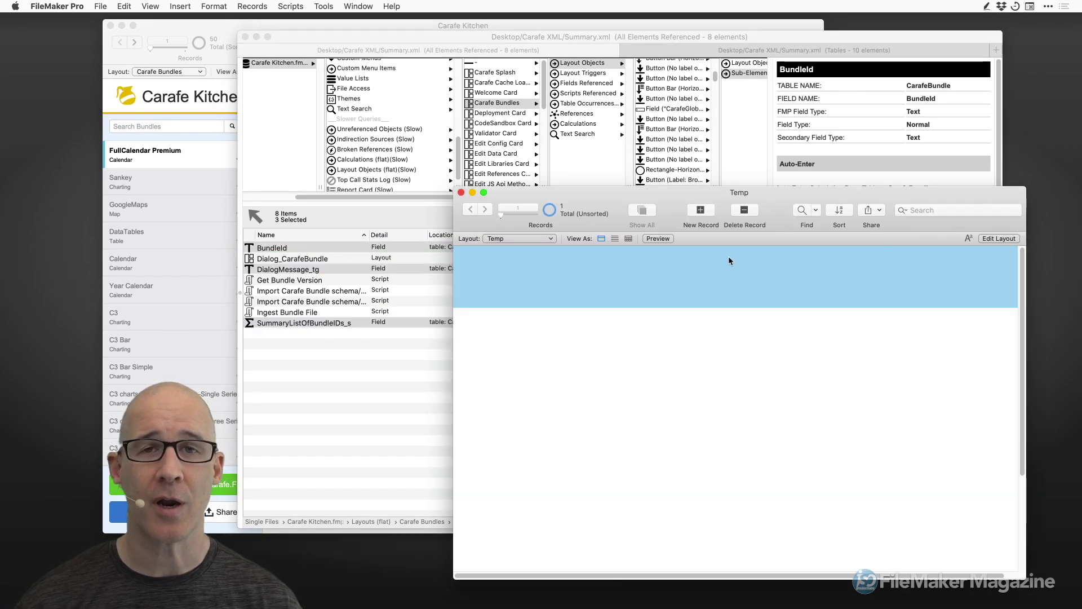
pyautogui.press('super+shift+d')
pyautogui.moveTo(461, 42); pyautogui.dragTo(633, 55)
pyautogui.click(505, 203)
pyautogui.press('super+v')
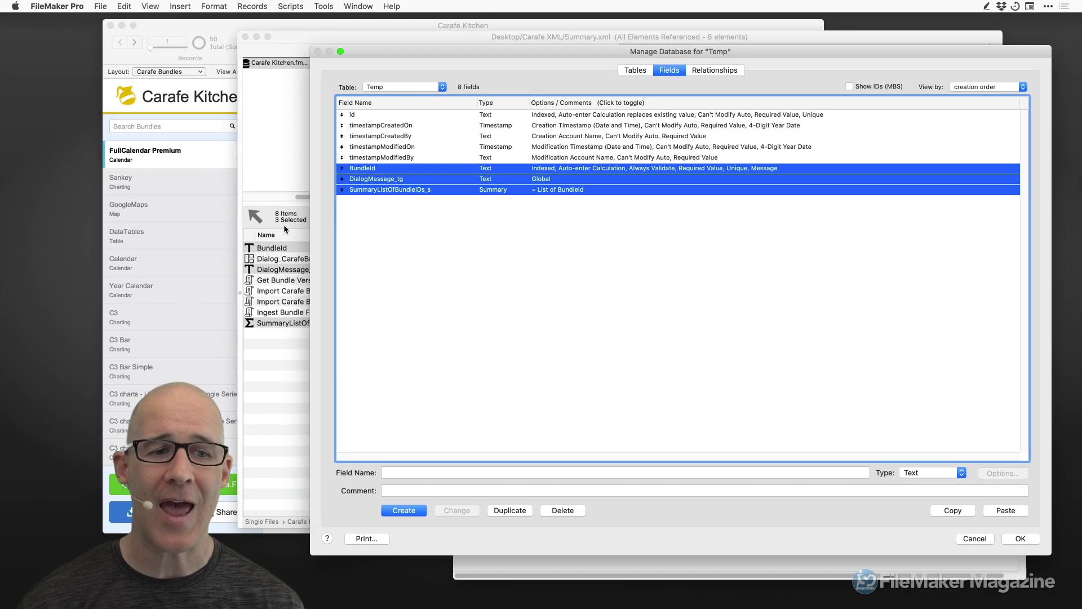
# Switch to FMPerception and examine the BundleId field's auto-enter, validation, storage and hierarchy details
pyautogui.click(290, 219)
pyautogui.click(396, 361)
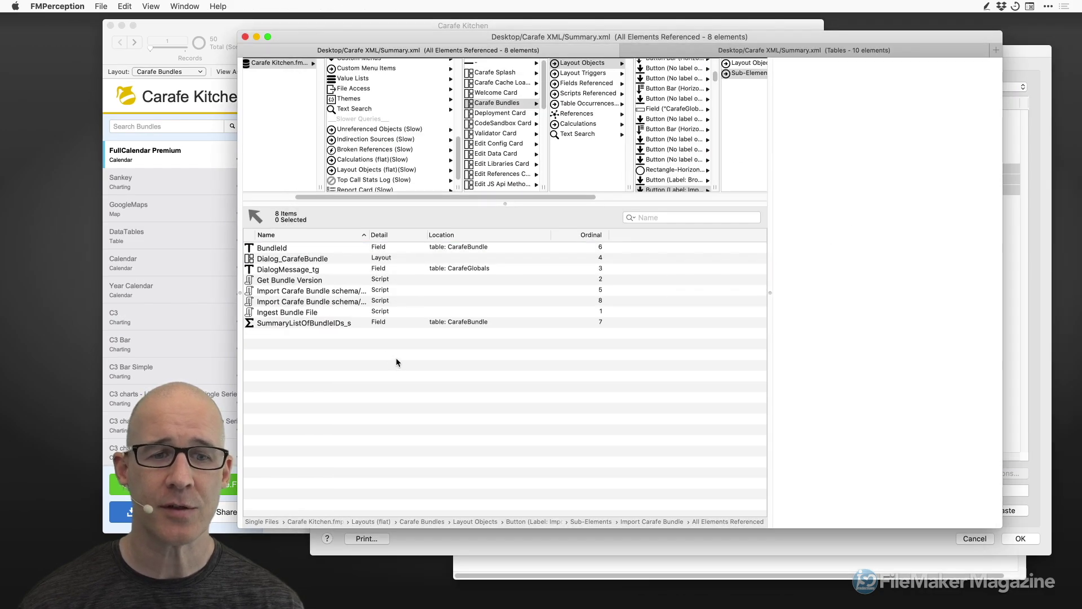
pyautogui.click(403, 251)
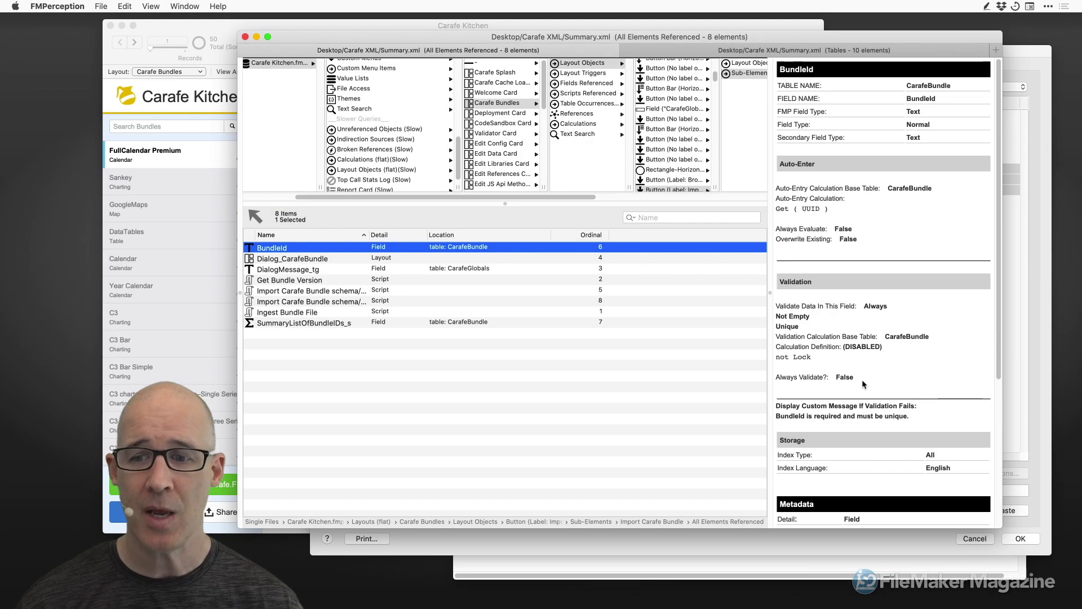
pyautogui.scroll(-5, 862, 384)
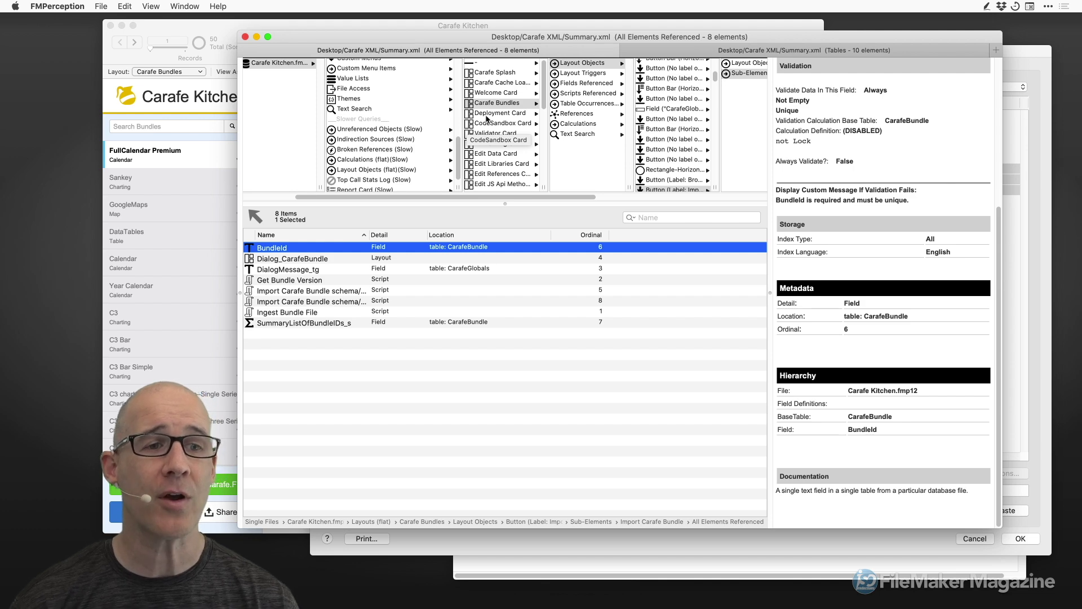
# Switch back to FileMaker Pro and close Temp's Manage Database dialog, discarding the pasted fields
pyautogui.click(196, 23)
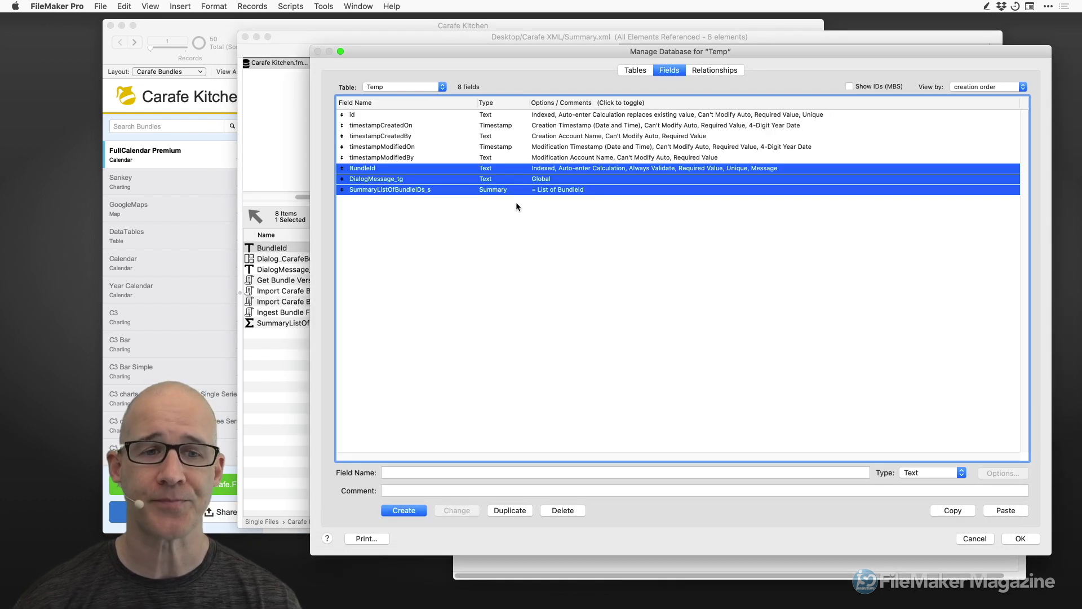
pyautogui.click(984, 539)
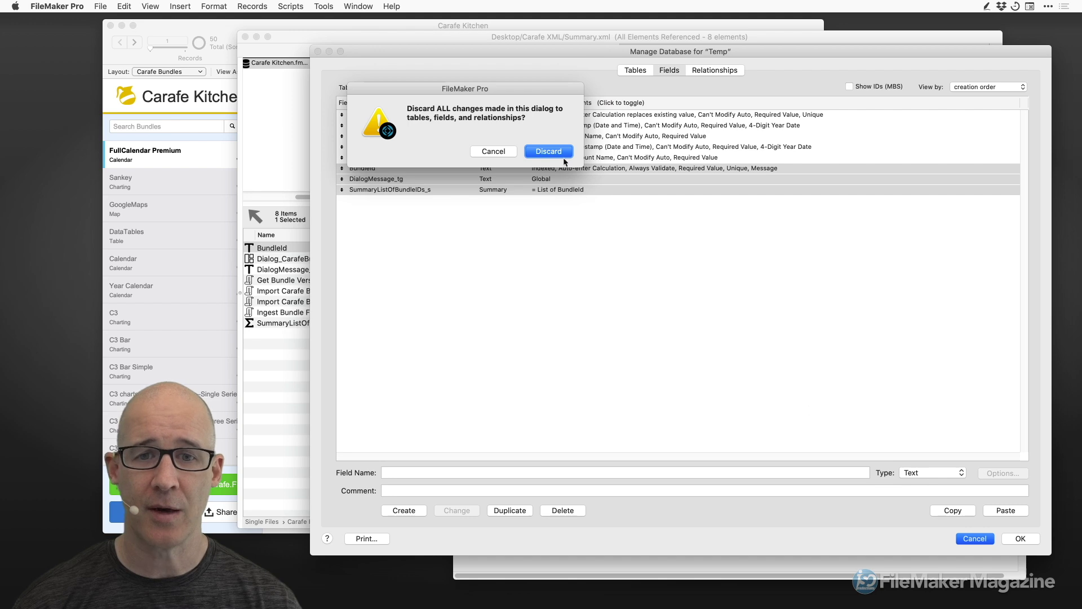
pyautogui.click(485, 151)
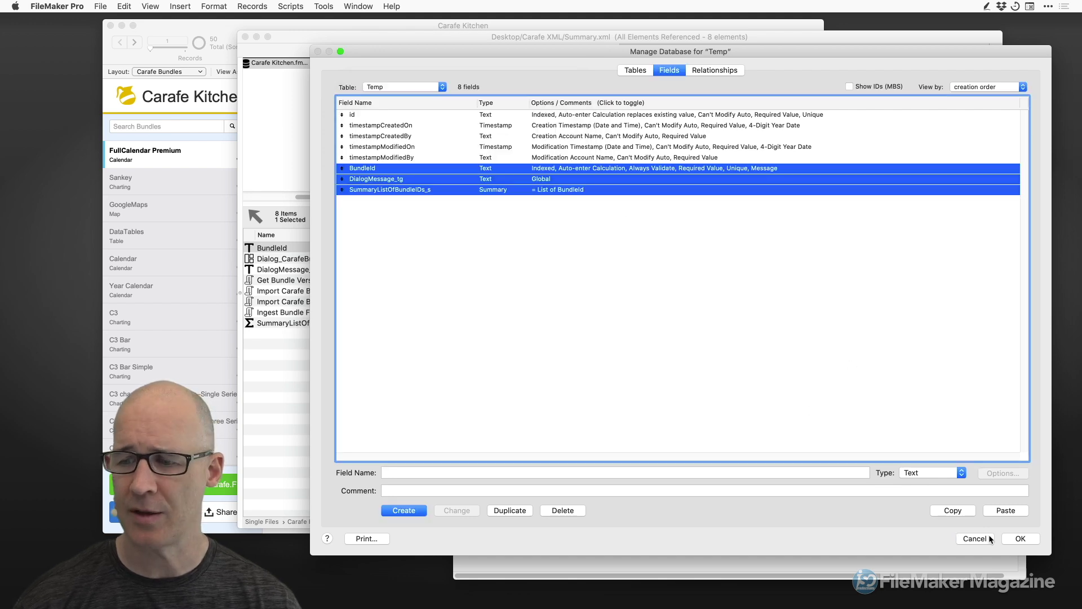
pyautogui.click(981, 538)
# Return to FMPerception and select the four referenced scripts from Get Bundle Version through Ingest Bundle File
pyautogui.click(226, 26)
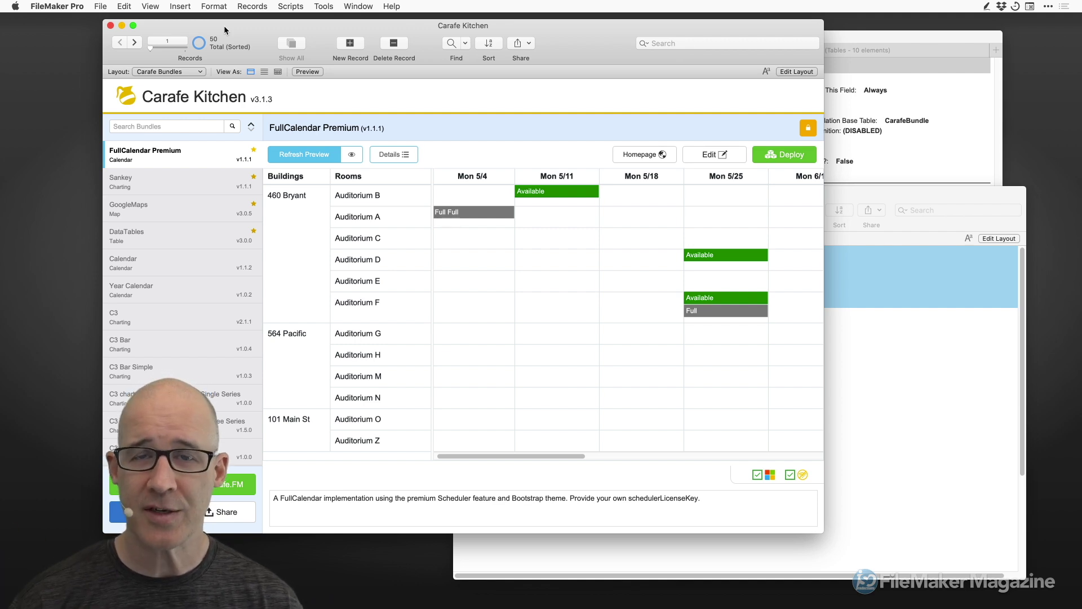
pyautogui.click(861, 48)
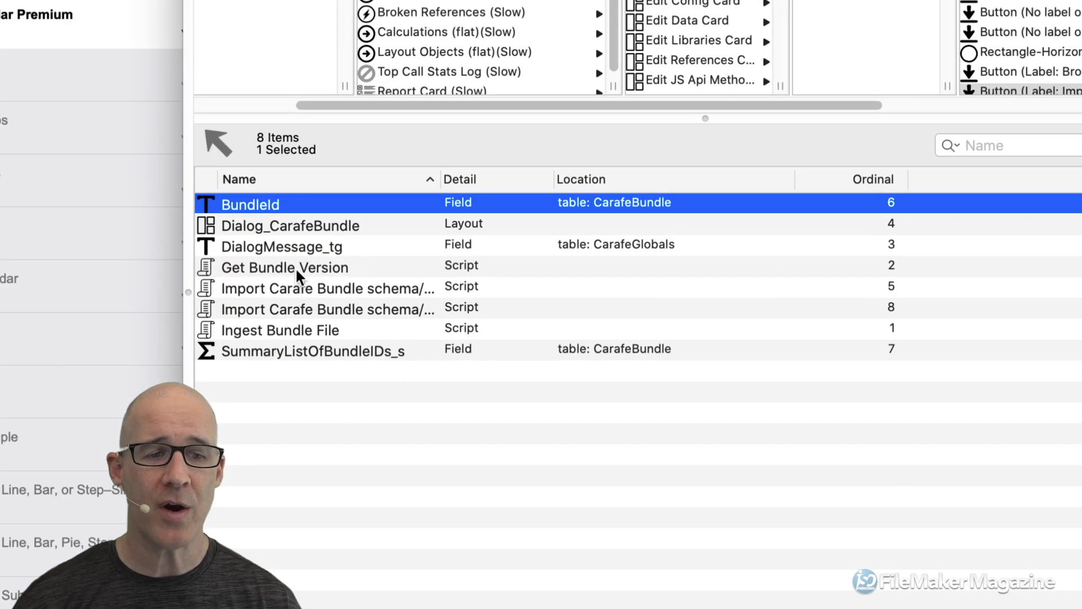
pyautogui.click(295, 280)
pyautogui.keyDown('shift'); pyautogui.click(298, 312); pyautogui.keyUp('shift')
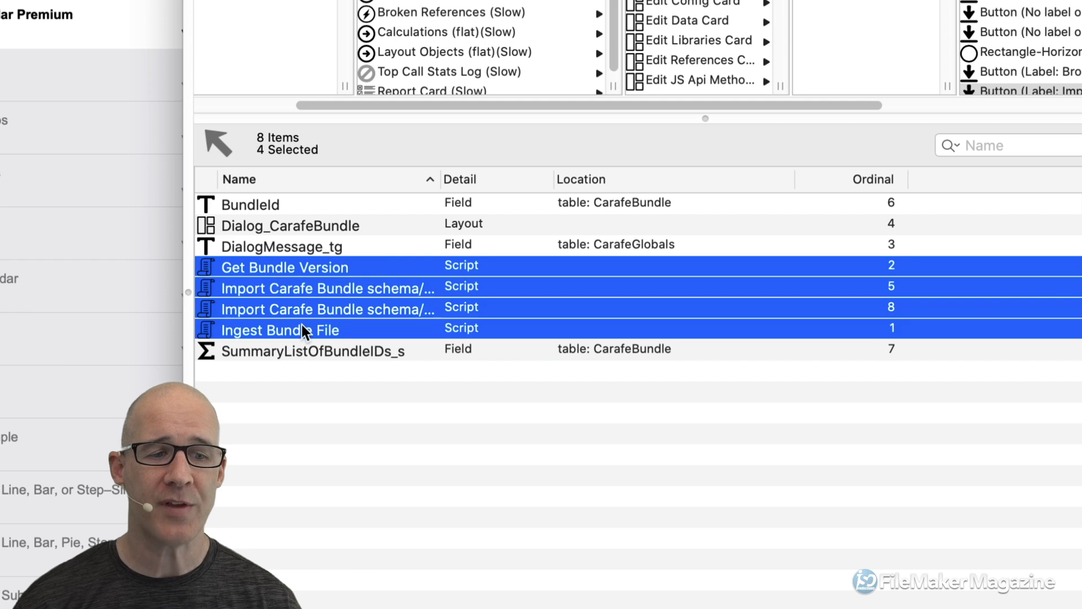
# Copy the four selected scripts in FileMaker format and switch to Carafe Kitchen in FileMaker Pro
pyautogui.rightClick(363, 283)
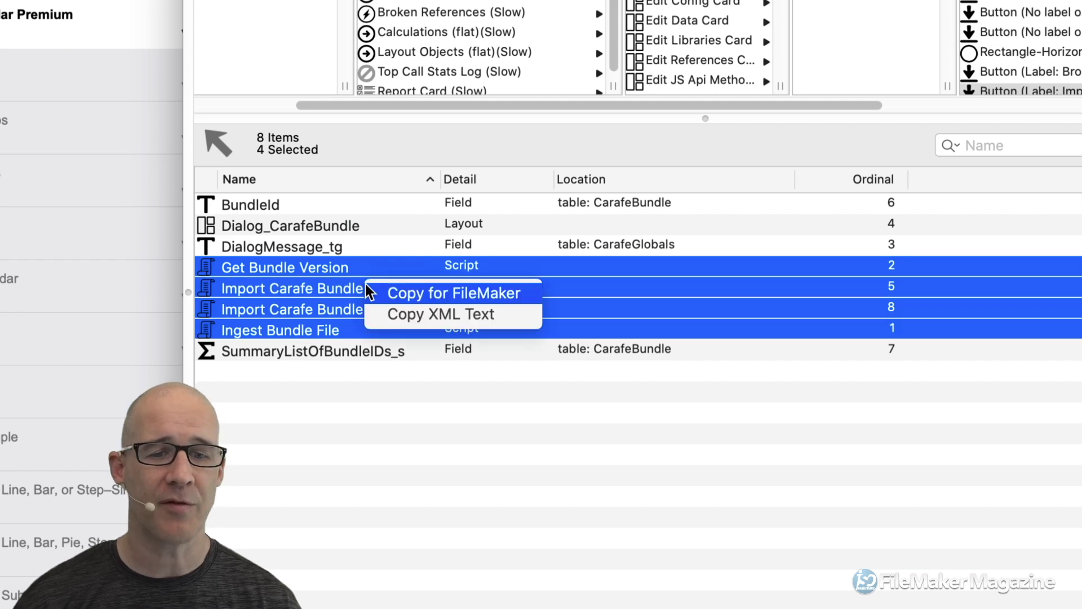
pyautogui.click(417, 298)
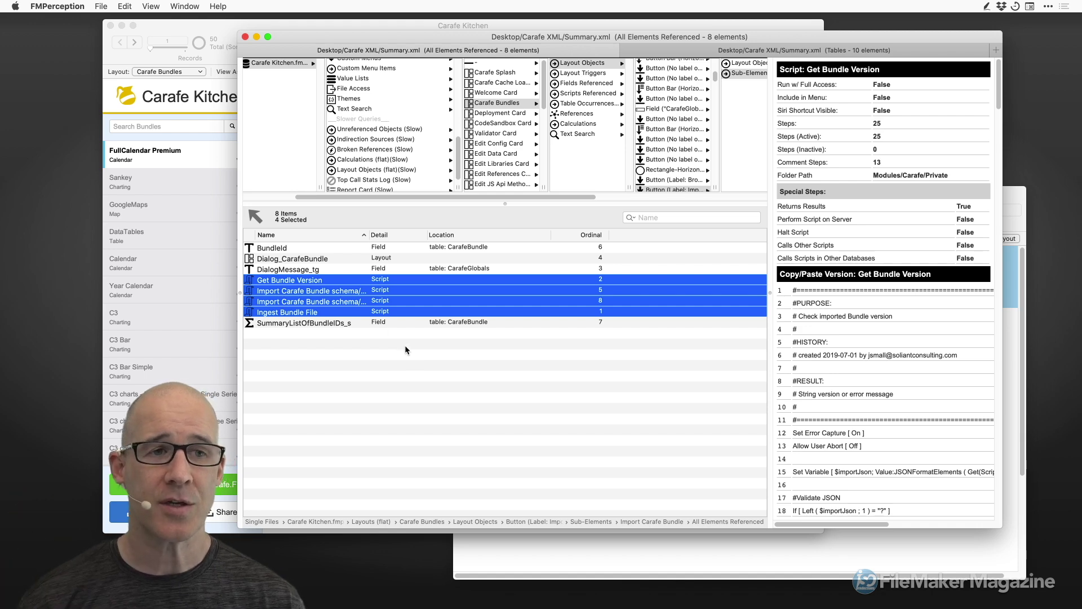
pyautogui.click(213, 30)
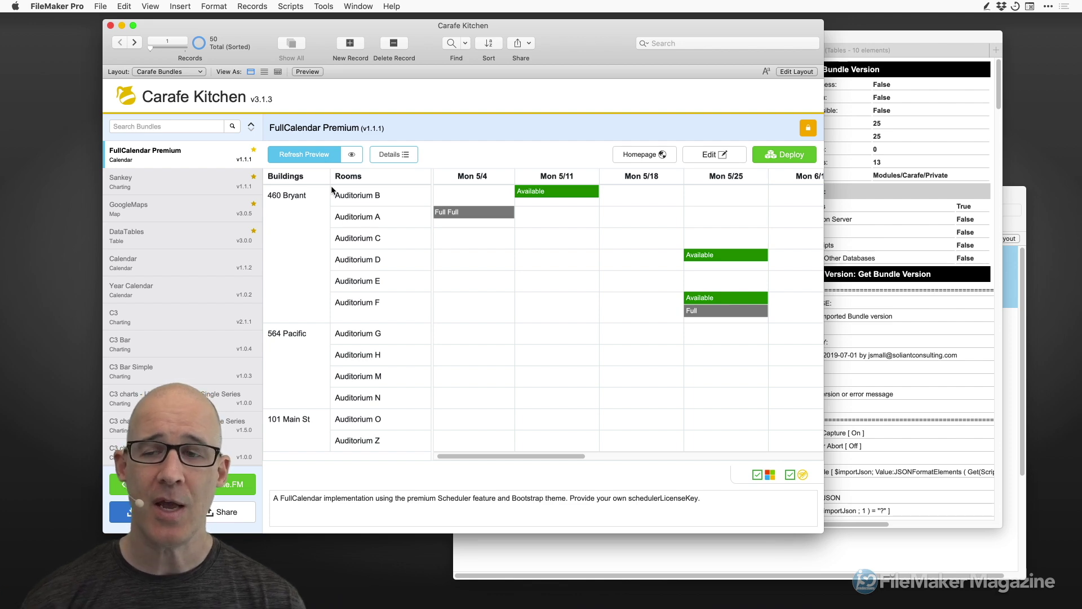
# Return to FMPerception, enlarge the results list upward and make it slightly wider against the script detail pane
pyautogui.click(833, 45)
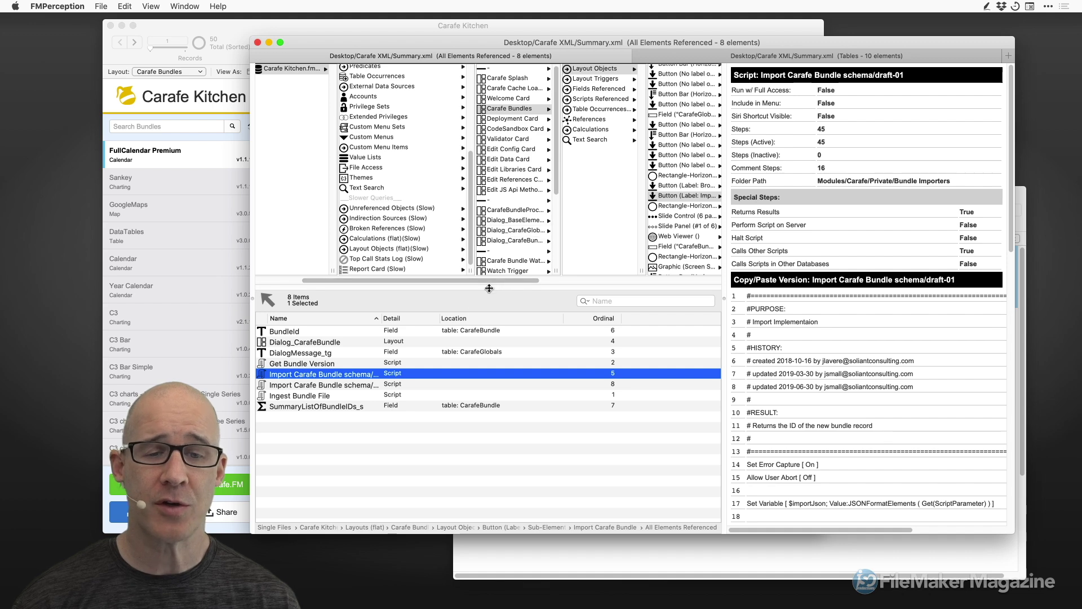
pyautogui.moveTo(489, 288); pyautogui.dragTo(505, 268)
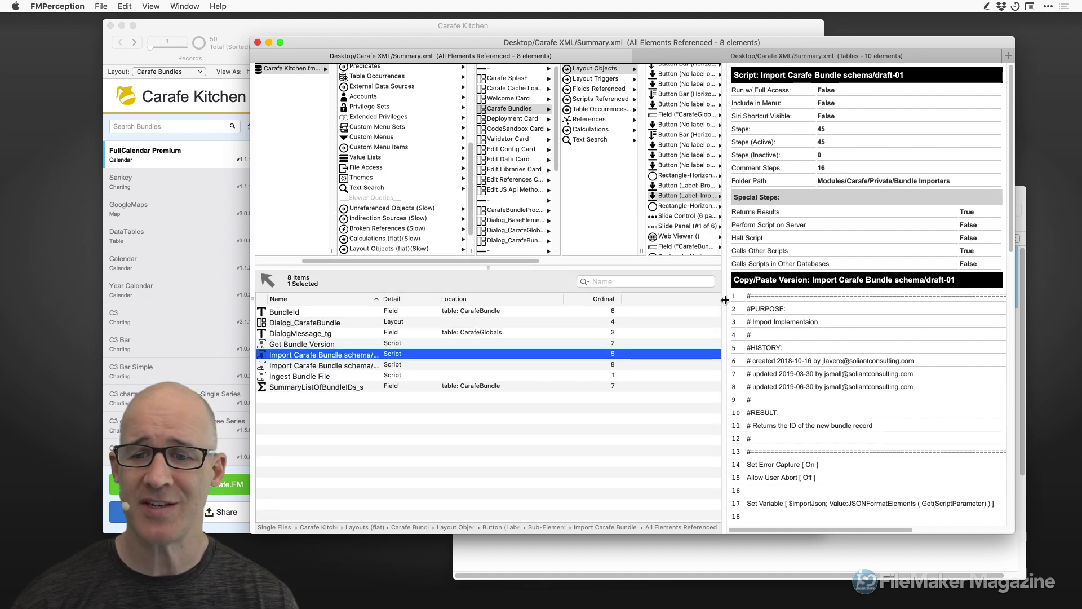
pyautogui.moveTo(725, 300); pyautogui.dragTo(855, 290)
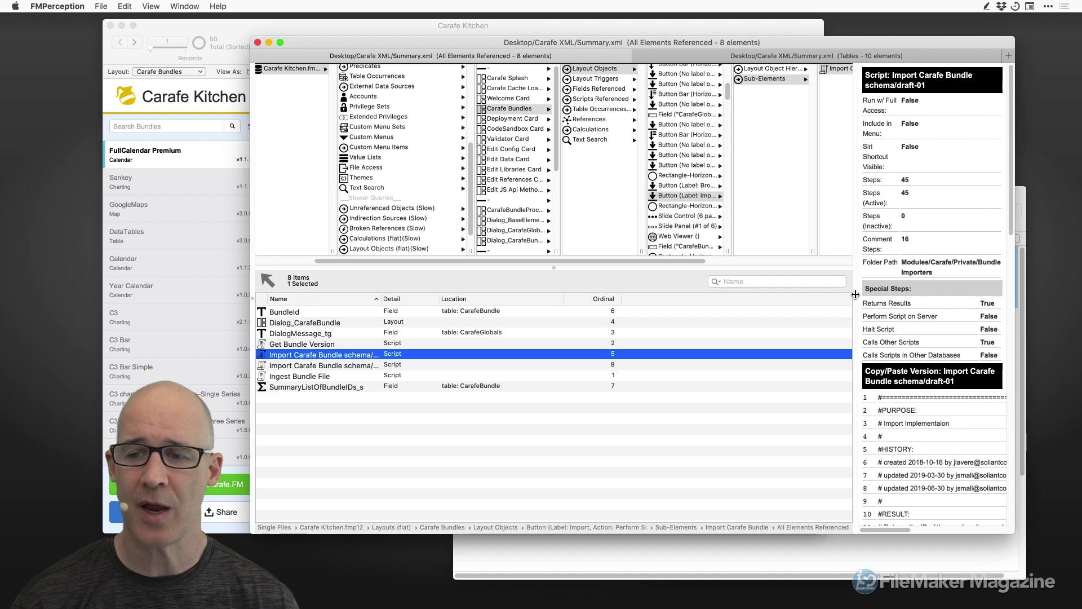
pyautogui.moveTo(856, 292); pyautogui.dragTo(733, 289)
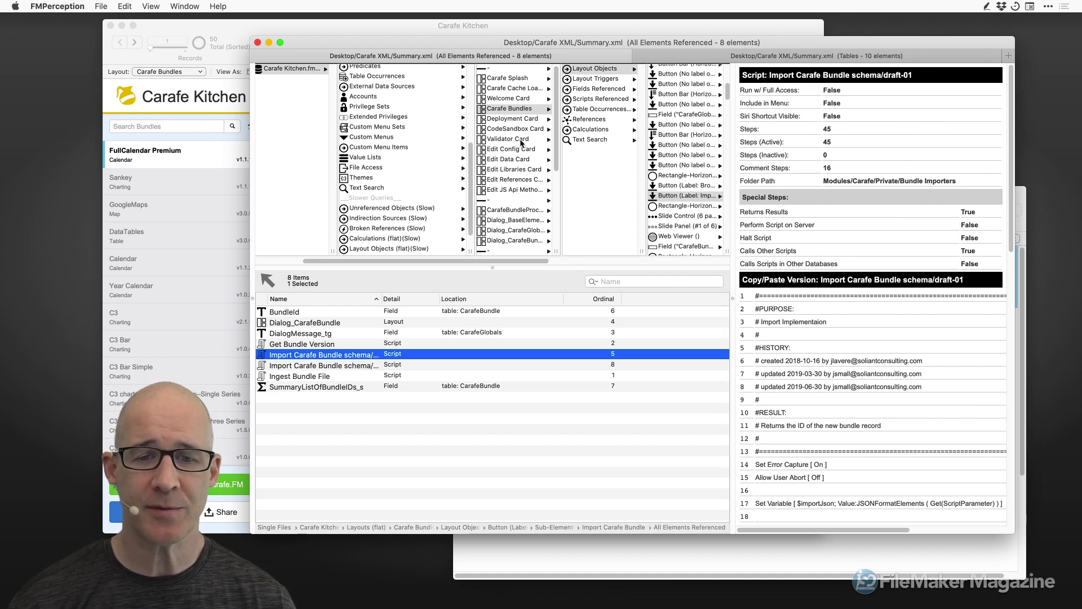
# Widen the browser's layouts column to show full layout names, and move the results list's Ordinal column directly after Name
pyautogui.scroll(1, 523, 148)
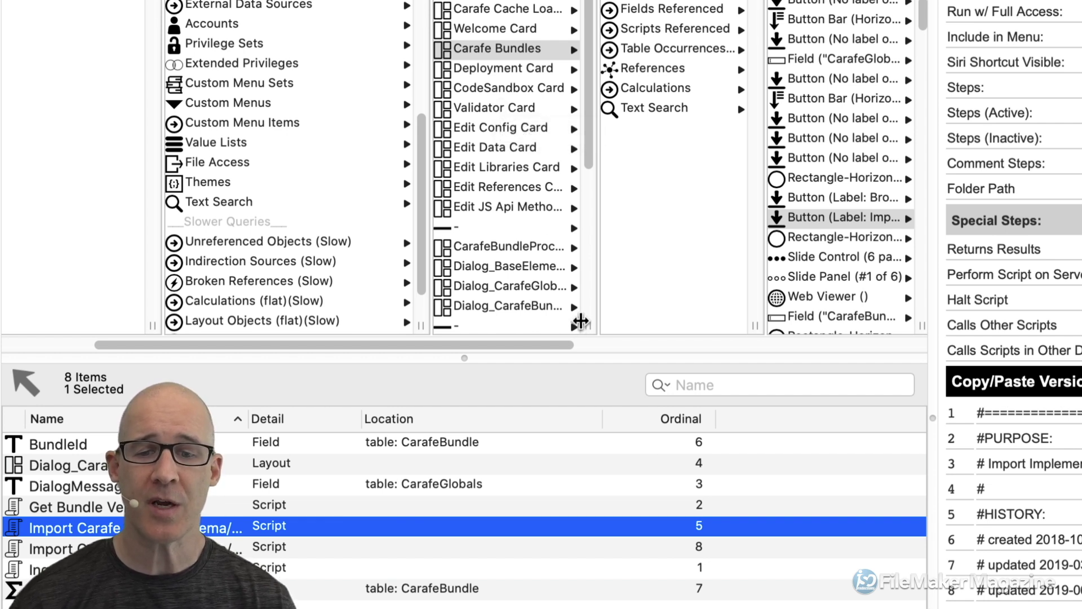
pyautogui.moveTo(594, 311); pyautogui.dragTo(654, 308)
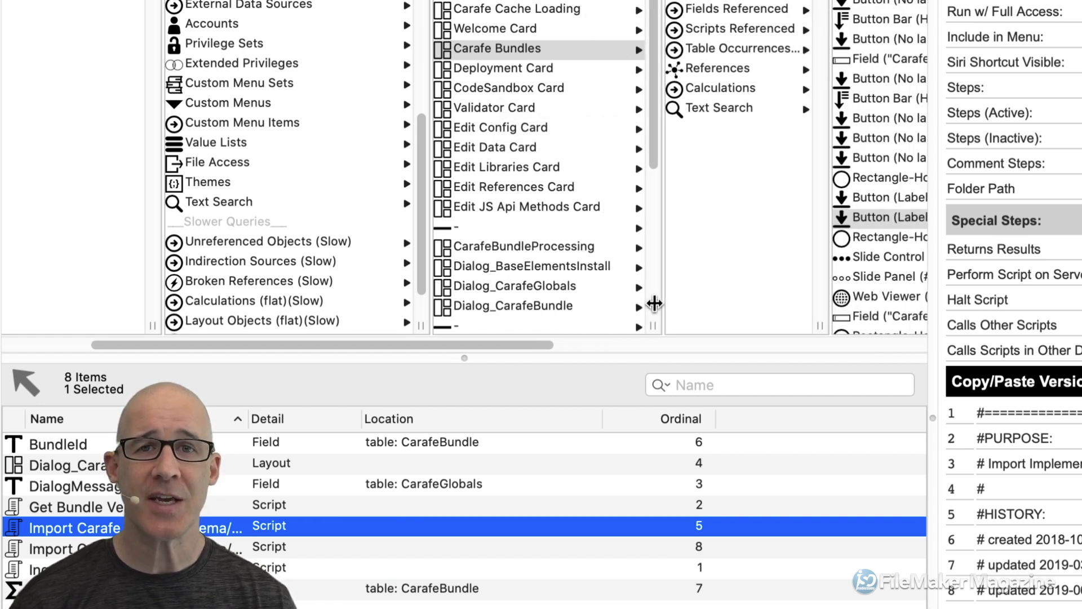
pyautogui.moveTo(600, 411); pyautogui.dragTo(536, 411)
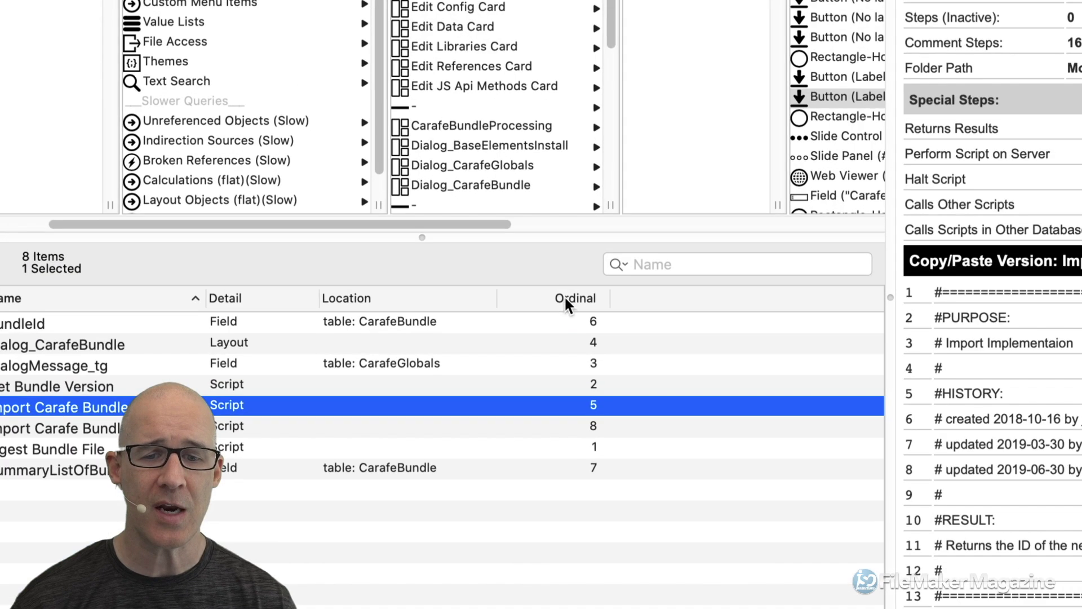
pyautogui.moveTo(568, 297); pyautogui.dragTo(303, 296)
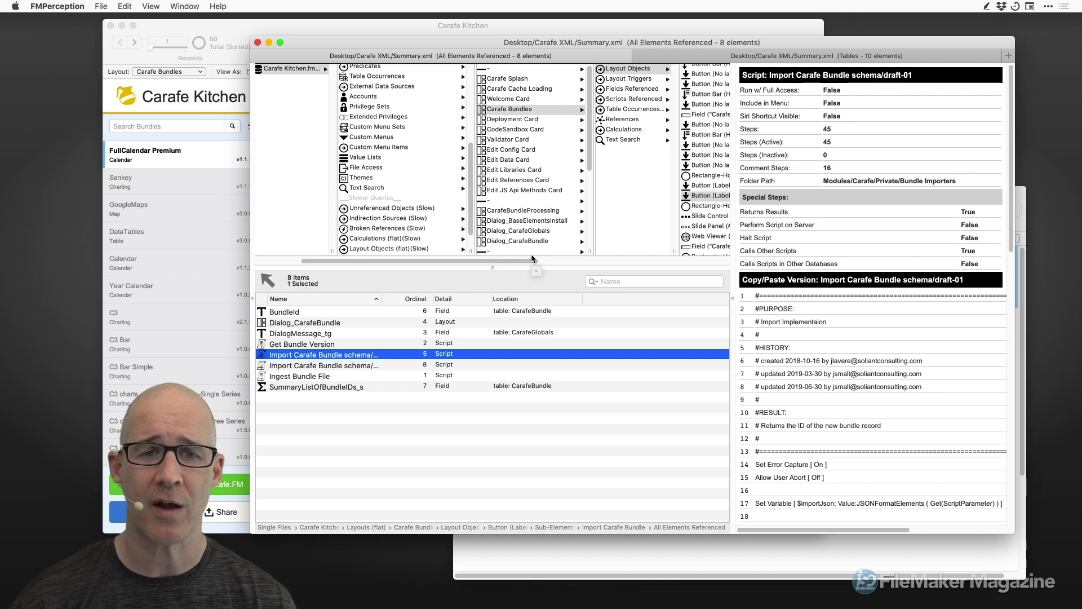
# List all fields of Carafe Kitchen with Fields (flat) and filter them by "bundleid"
pyautogui.scroll(5, 402, 118)
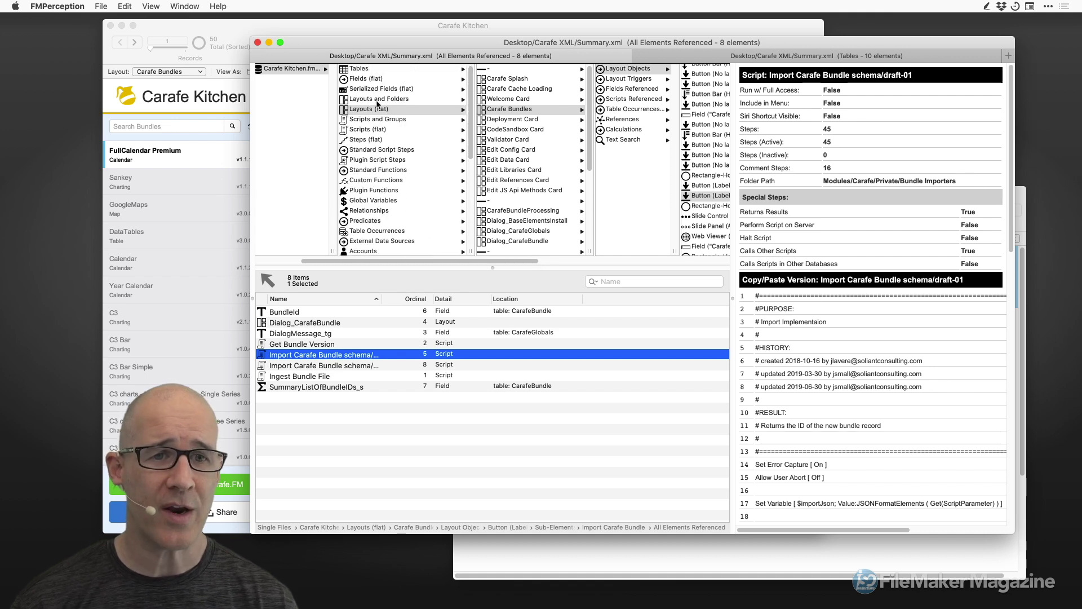
pyautogui.click(373, 81)
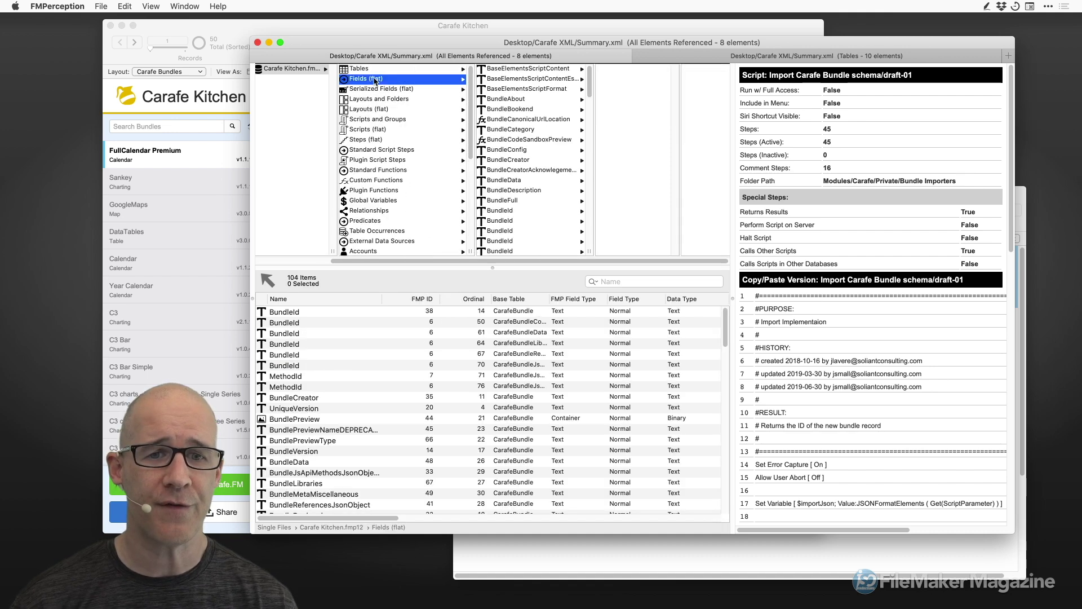
pyautogui.click(633, 284)
pyautogui.write('bundleid')
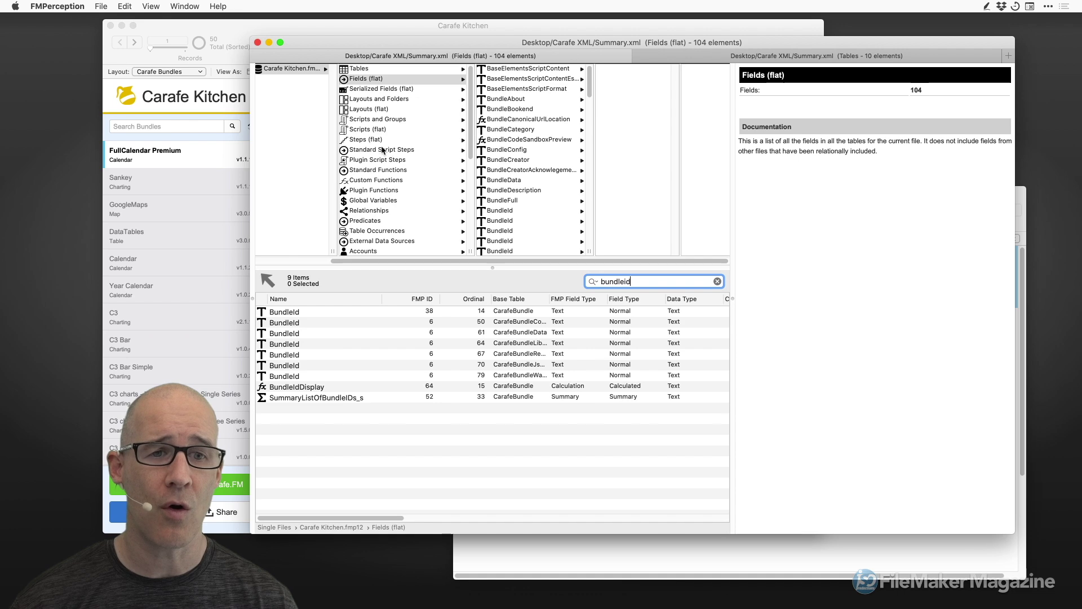
# View Steps (flat), return to the filtered Fields (flat) list, and check the search scope options without changing them
pyautogui.click(377, 140)
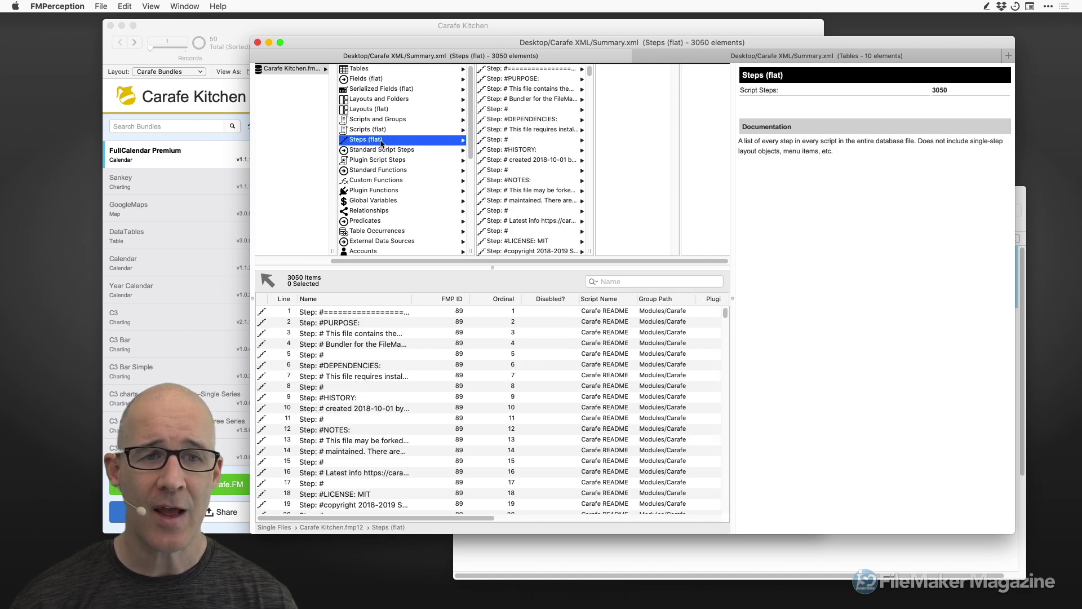
pyautogui.click(383, 81)
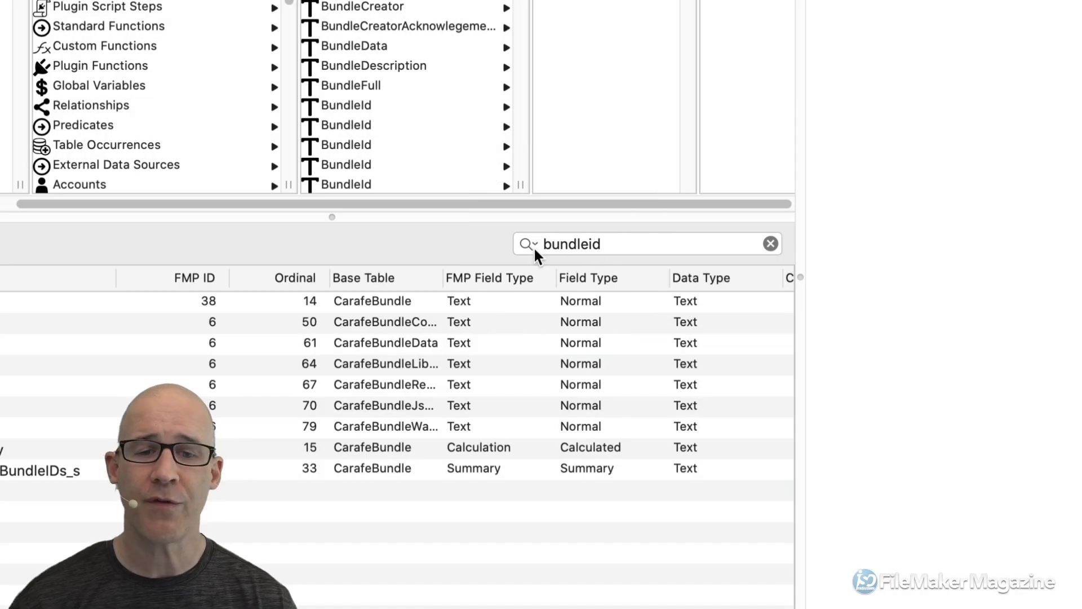
pyautogui.click(533, 246)
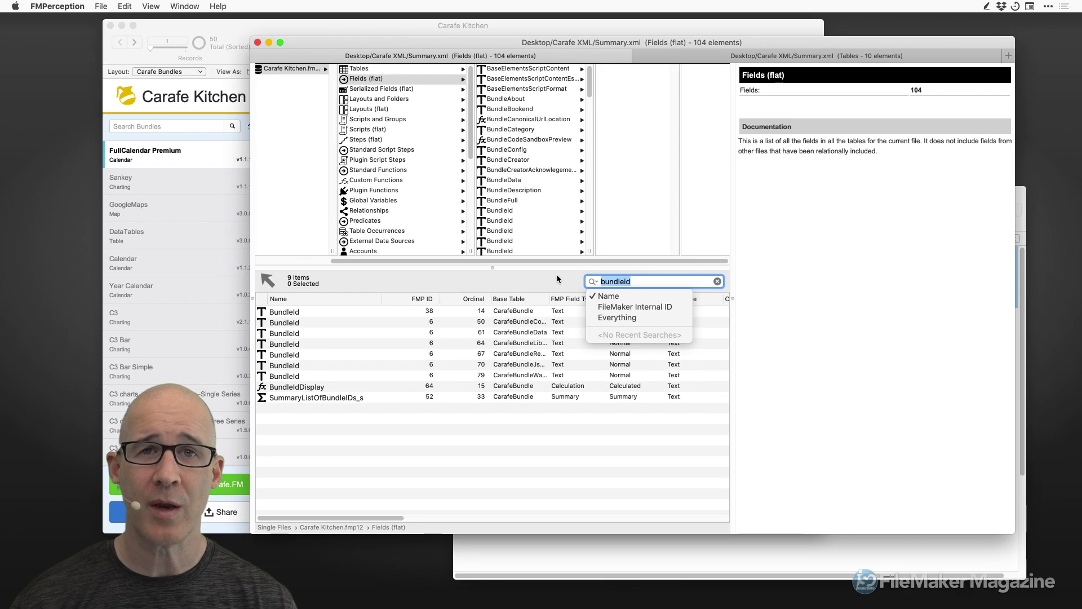
pyautogui.click(461, 232)
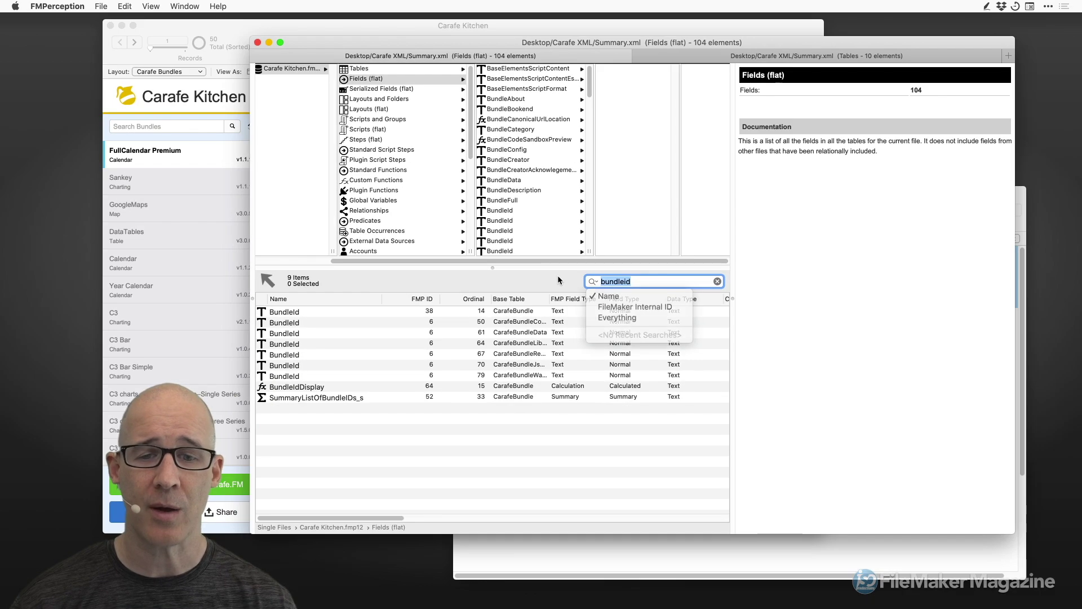
# Move the Validation column to the front of the field list, place the type icon column after Name, and slightly narrow FMP ID
pyautogui.moveTo(400, 508); pyautogui.dragTo(583, 495)
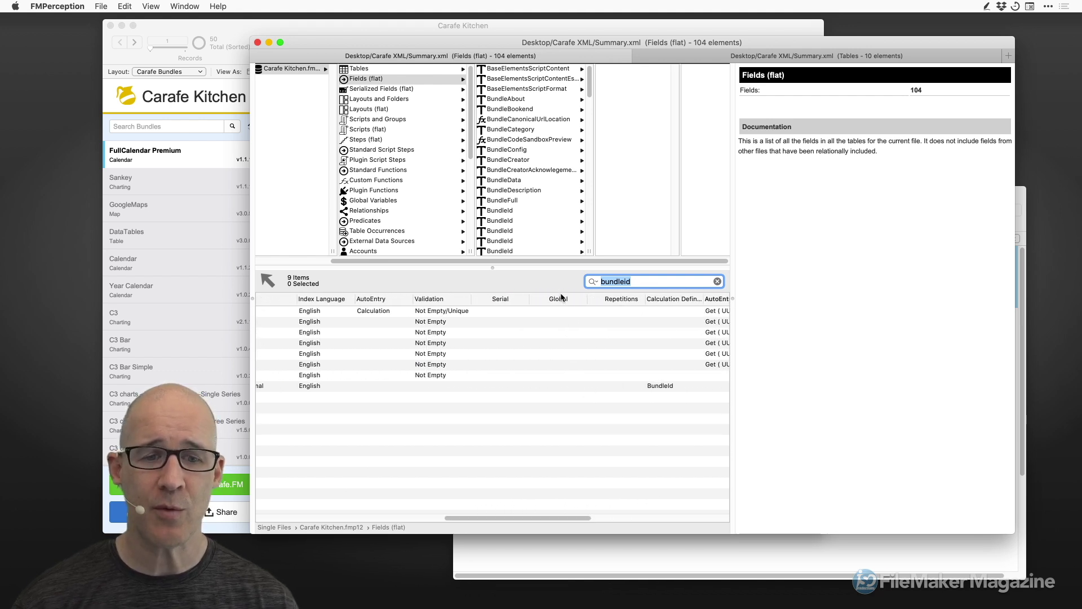
pyautogui.hscroll(-10, 424, 339)
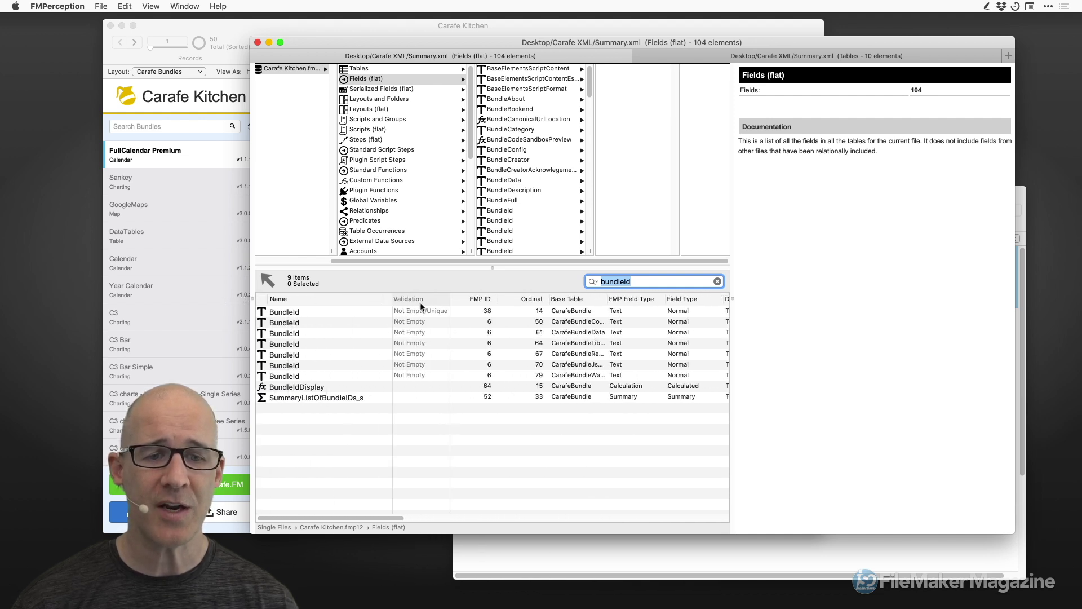
pyautogui.moveTo(420, 305); pyautogui.dragTo(442, 335)
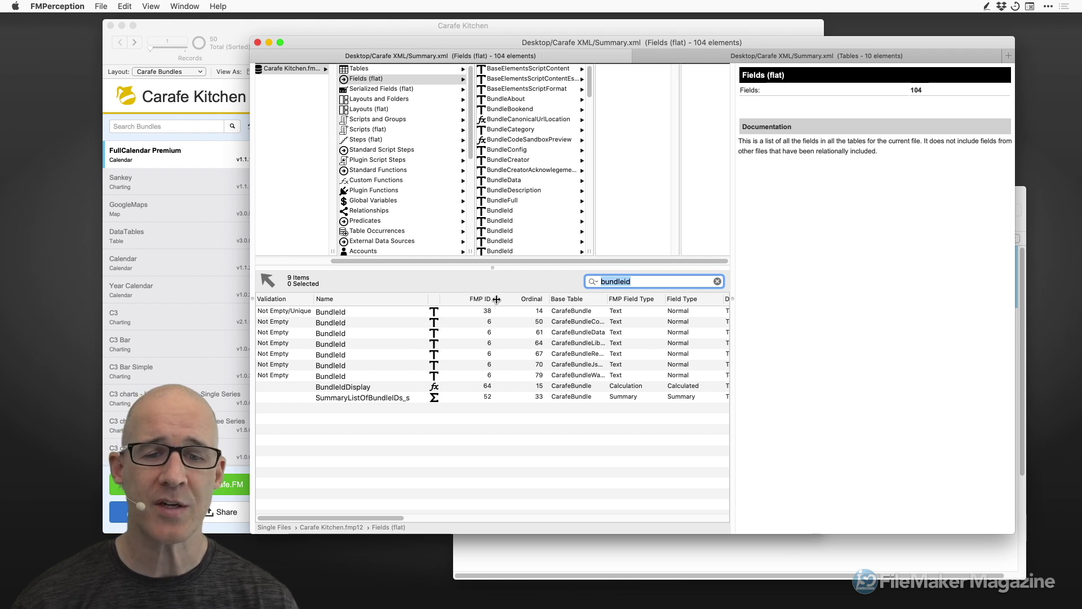
pyautogui.moveTo(496, 299); pyautogui.dragTo(493, 299)
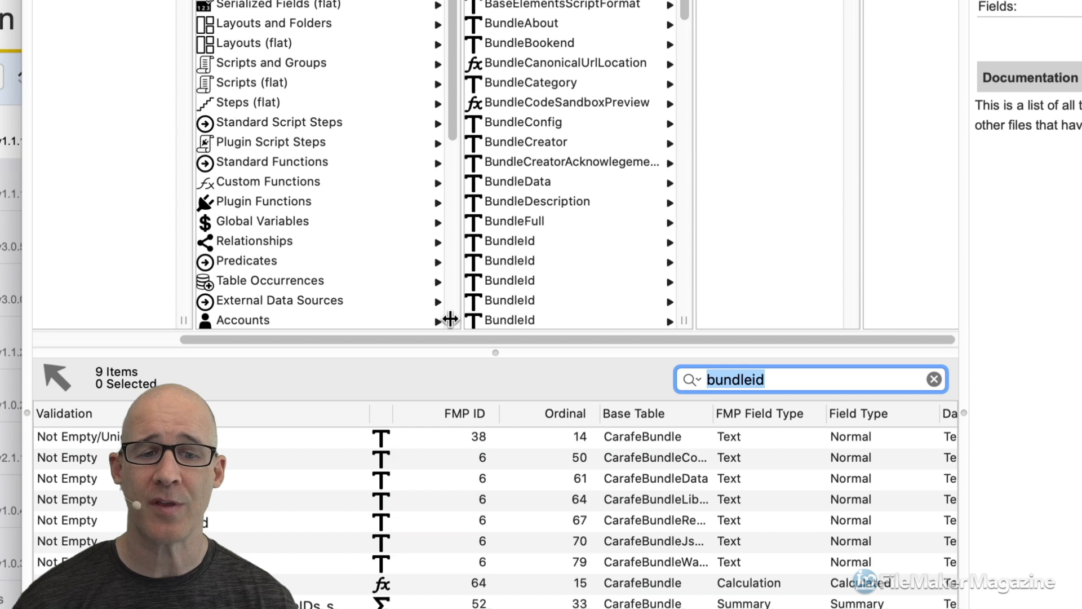
# Resize the browser columns so full field names fit, with the query category column slightly narrower
pyautogui.moveTo(451, 320); pyautogui.dragTo(479, 289)
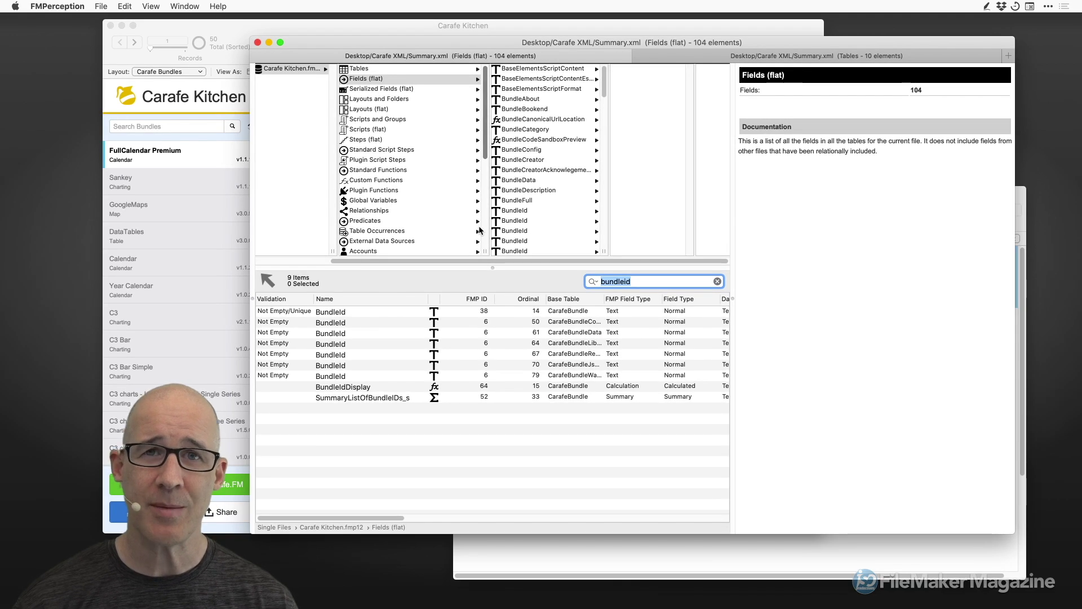
pyautogui.moveTo(604, 251); pyautogui.dragTo(640, 250)
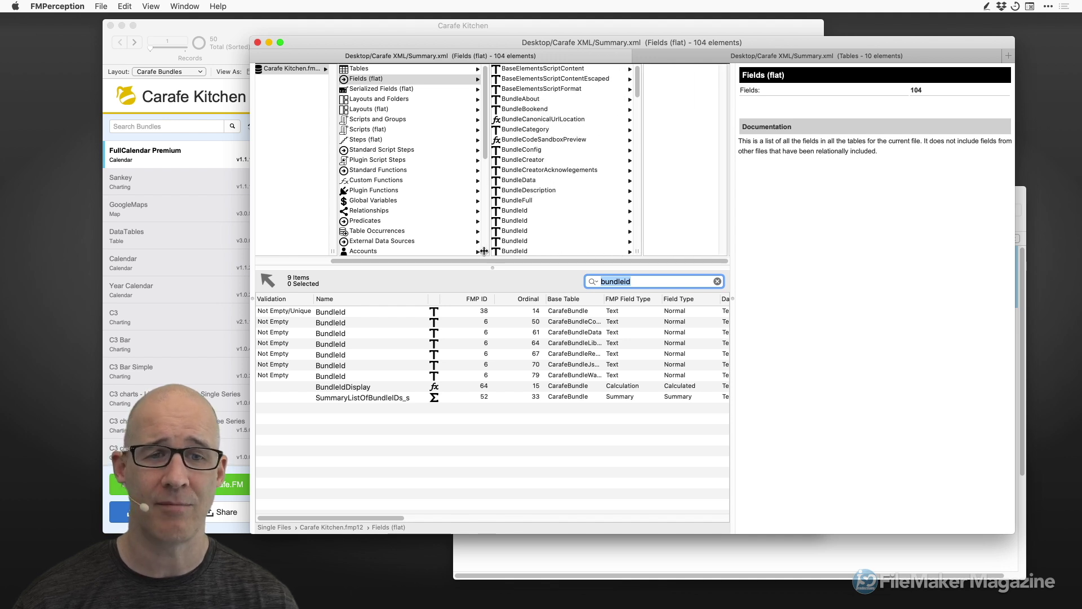
pyautogui.moveTo(490, 250); pyautogui.dragTo(402, 250)
pyautogui.moveTo(555, 252); pyautogui.dragTo(460, 252)
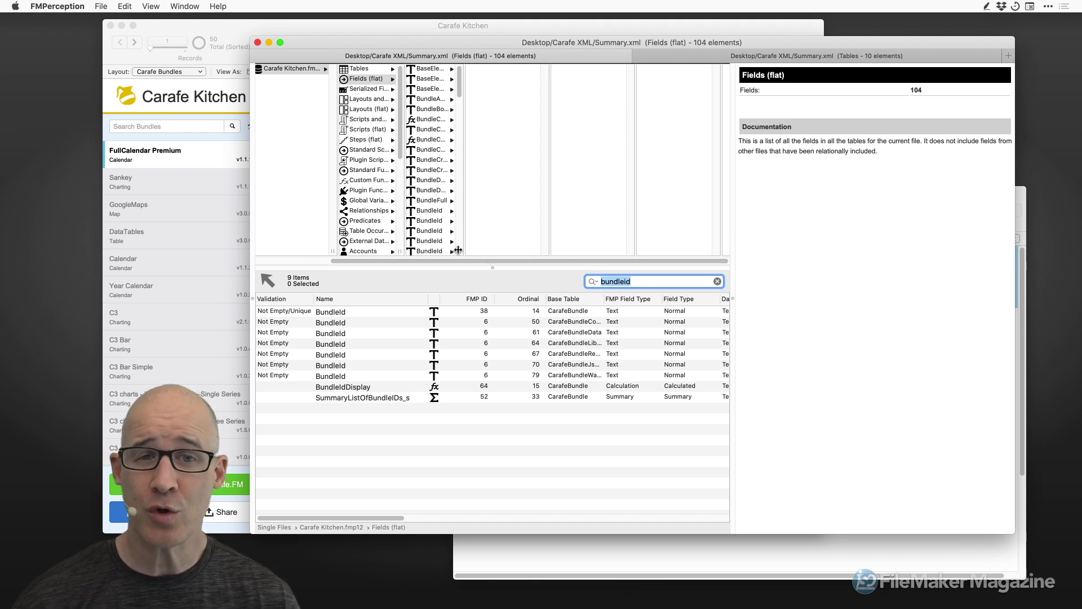
pyautogui.moveTo(458, 250); pyautogui.dragTo(661, 249)
pyautogui.moveTo(454, 251); pyautogui.dragTo(516, 244)
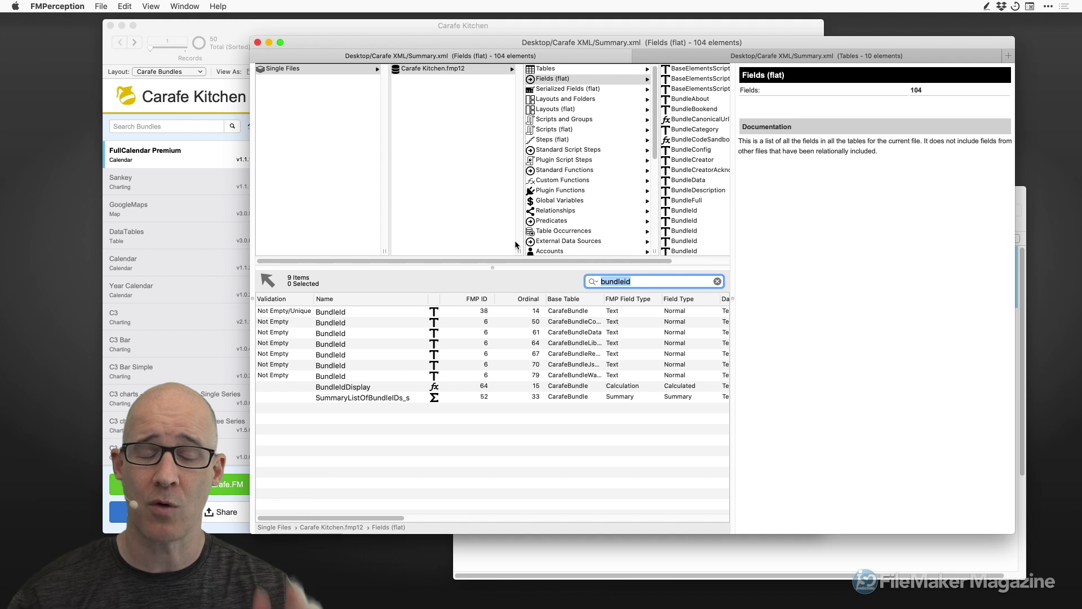
pyautogui.hscroll(3, 552, 248)
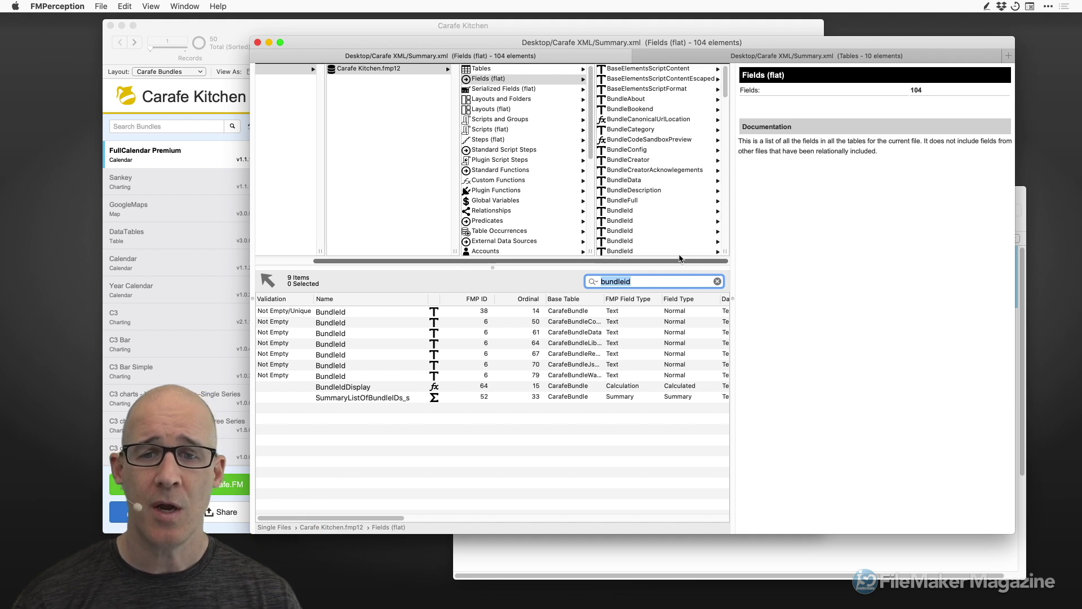
pyautogui.moveTo(588, 252)
pyautogui.mouseDown()
pyautogui.moveTo(554, 252)
pyautogui.moveTo(571, 250)
pyautogui.mouseUp()
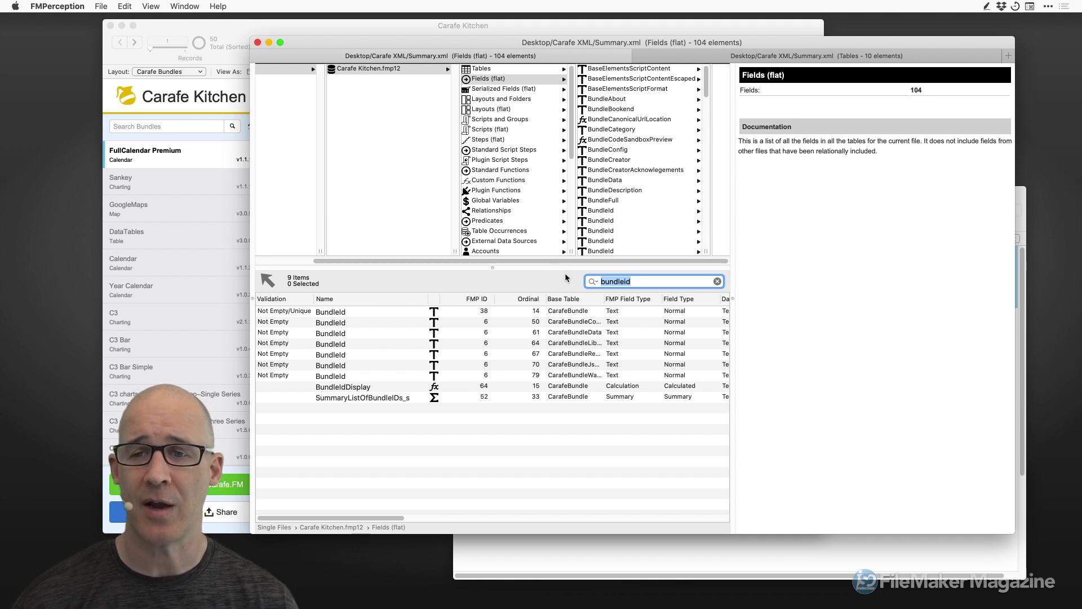
# Select the BundleIdDisplay calculation field in the filtered list to view its details
pyautogui.click(397, 340)
pyautogui.click(438, 386)
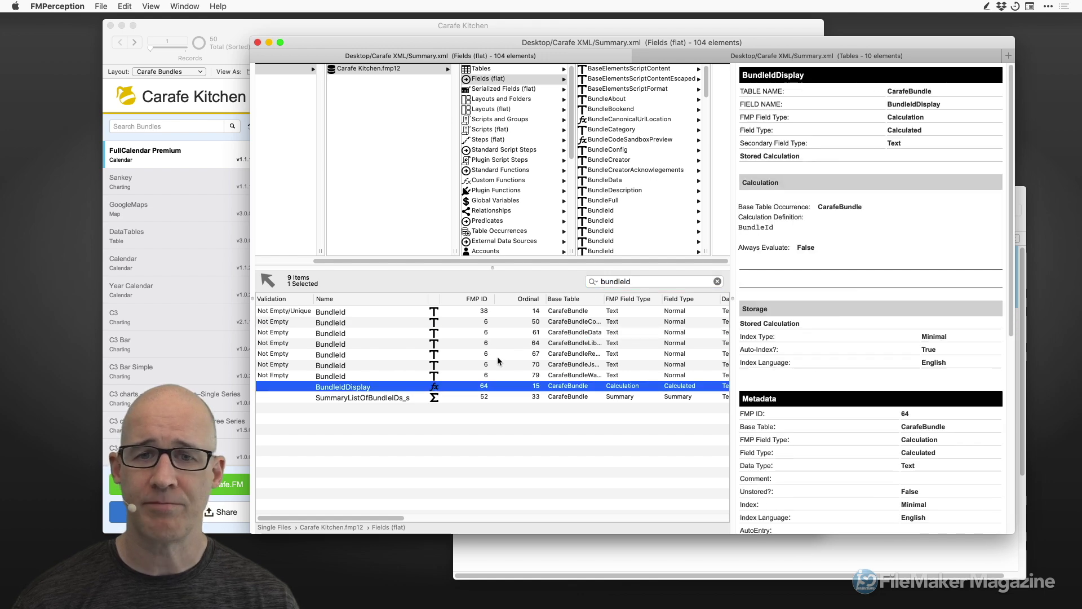
# Open Scripts (flat), select the Merge Config Into HTML script, and examine its steps in the detail pane
pyautogui.click(484, 121)
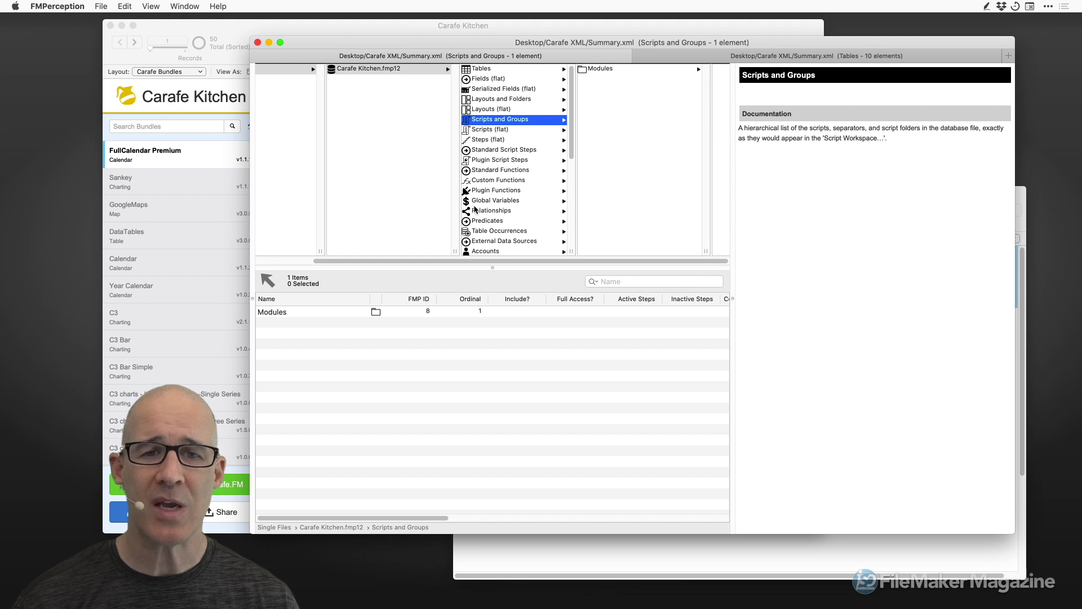
pyautogui.click(505, 129)
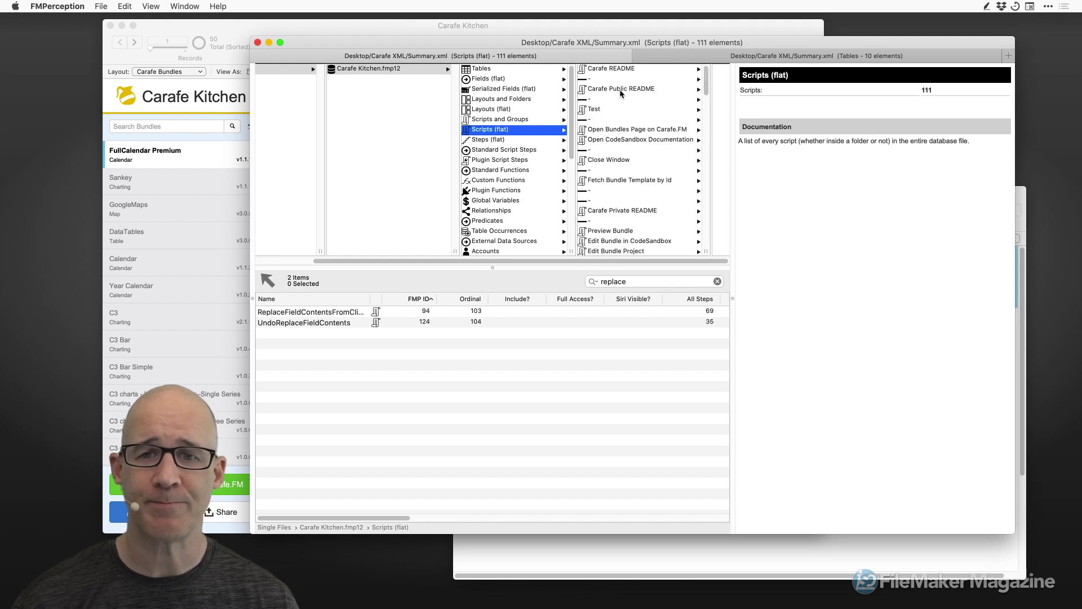
pyautogui.scroll(-10, 615, 191)
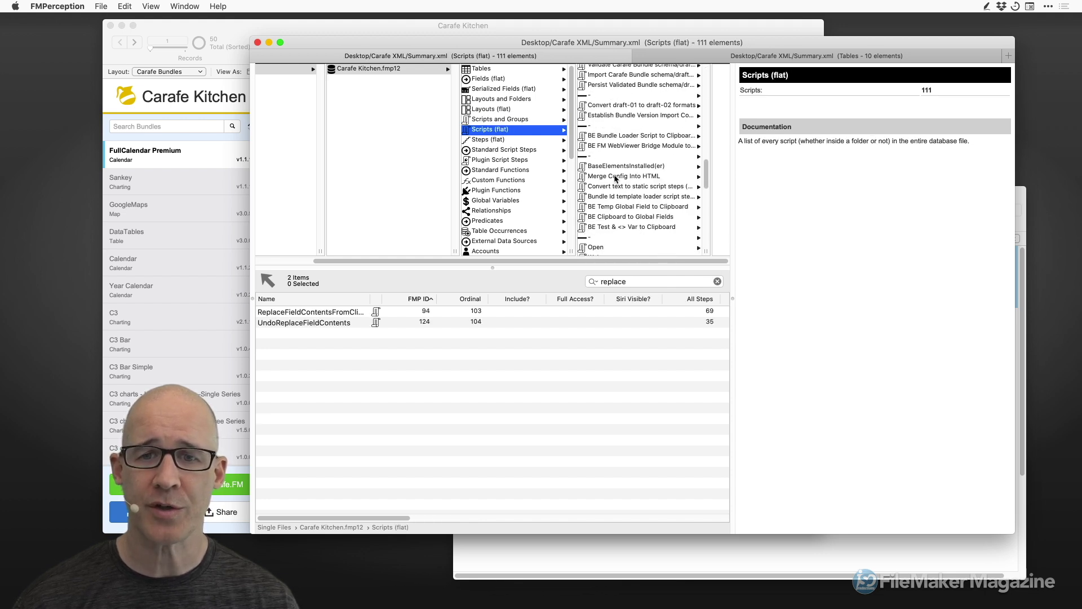
pyautogui.click(616, 177)
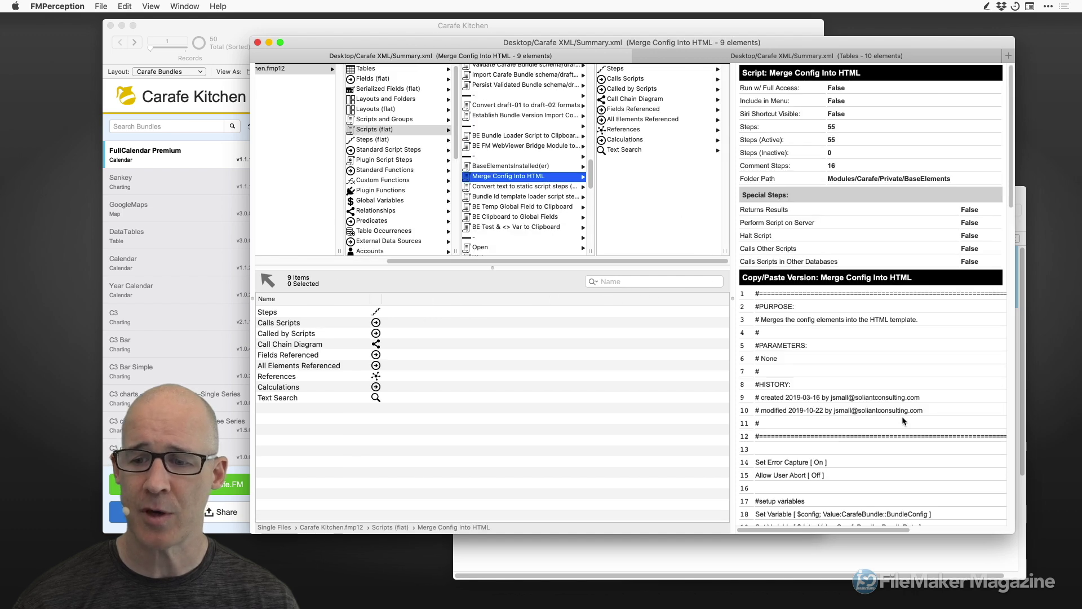
pyautogui.scroll(-10, 902, 416)
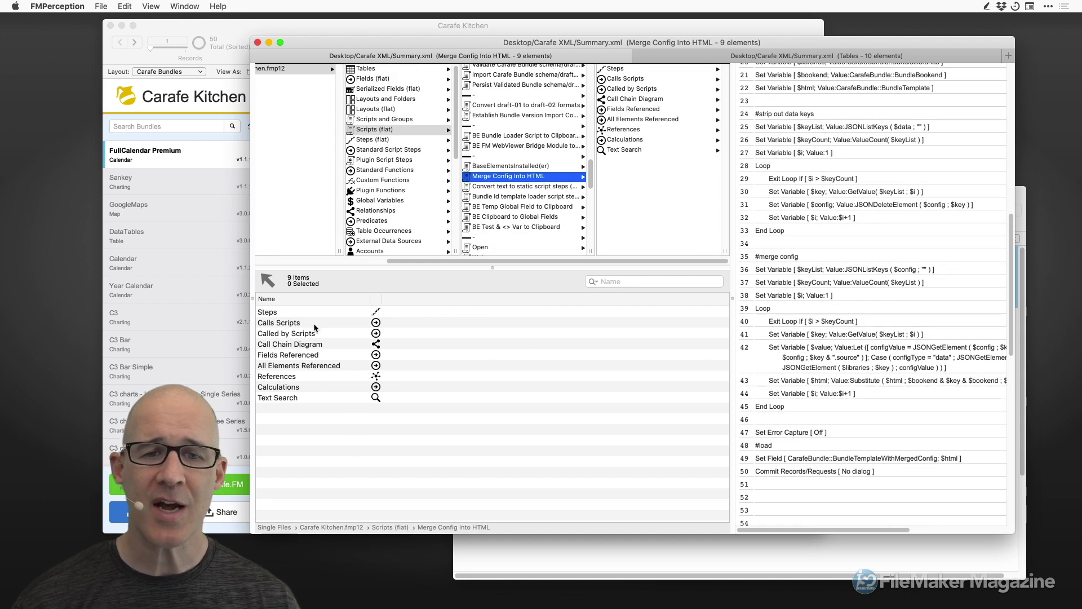
pyautogui.click(499, 177)
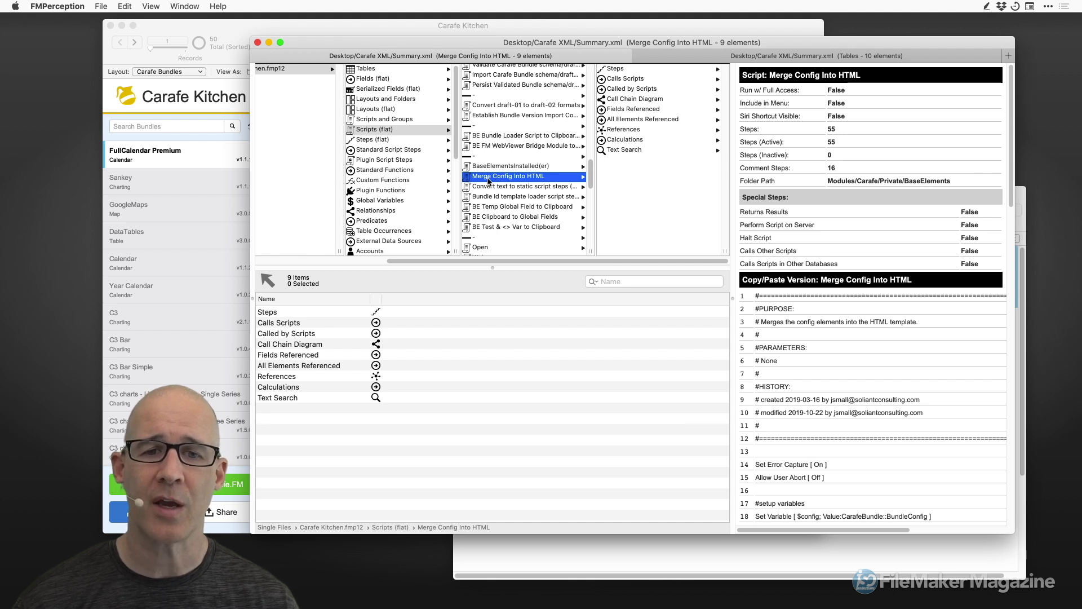
# Select the UndoReplaceFieldContents script in the filtered Scripts (flat) list and show its options for copying to FileMaker
pyautogui.click(393, 131)
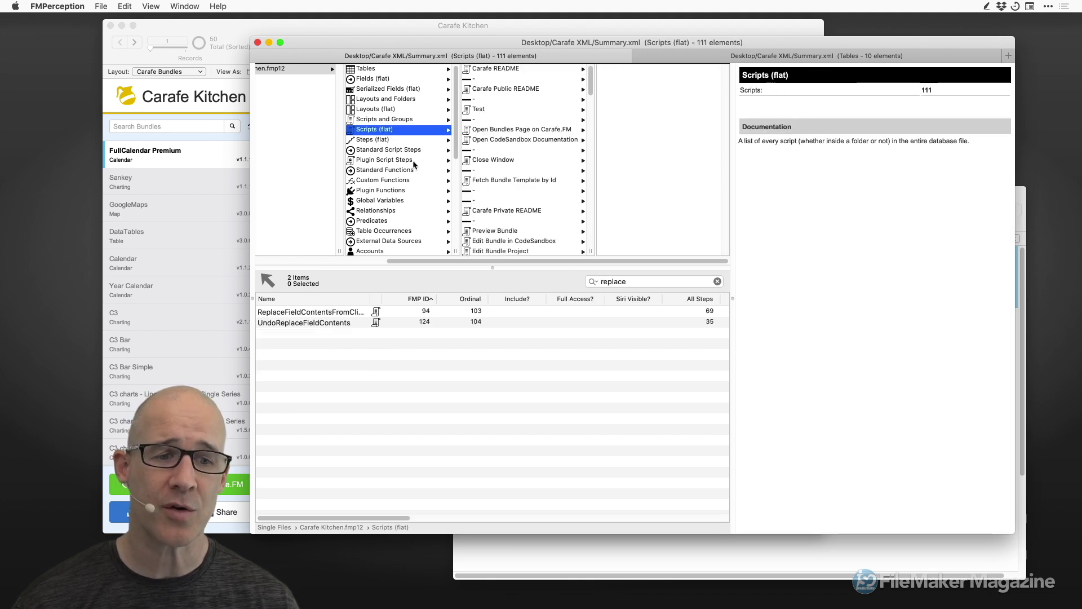
pyautogui.click(353, 322)
pyautogui.rightClick(356, 323)
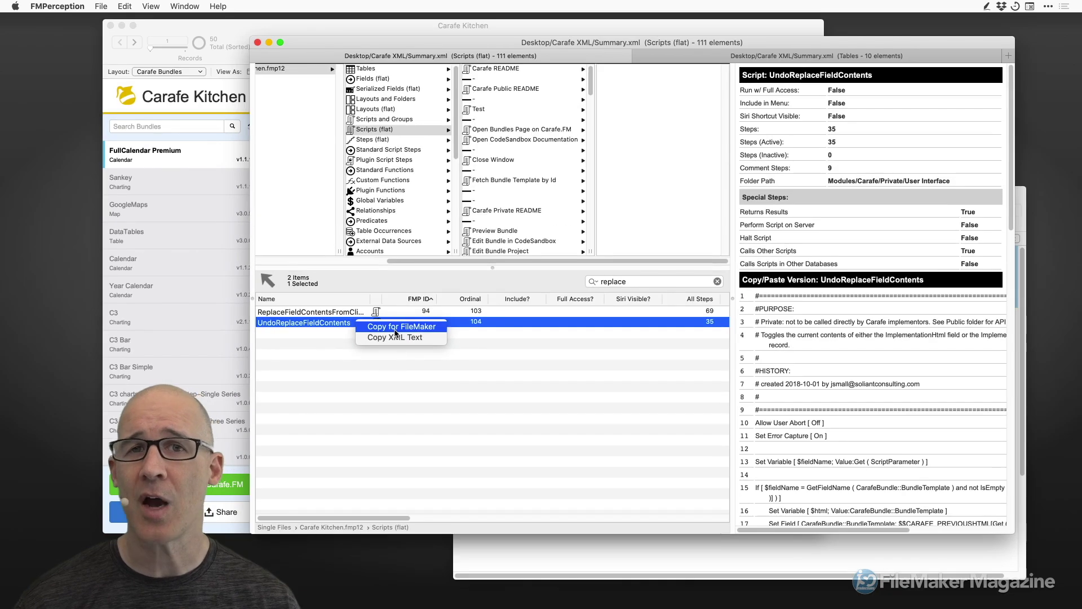
pyautogui.click(396, 329)
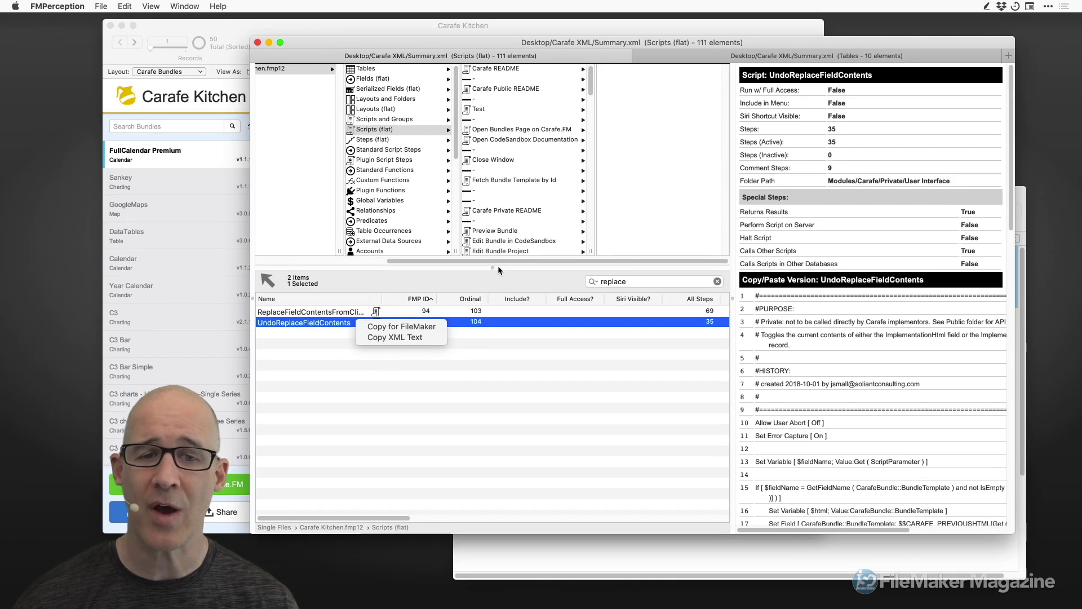
# Select the Edit Bundle in CodeSandbox script and examine its steps down to the one that sets $configJson
pyautogui.click(514, 242)
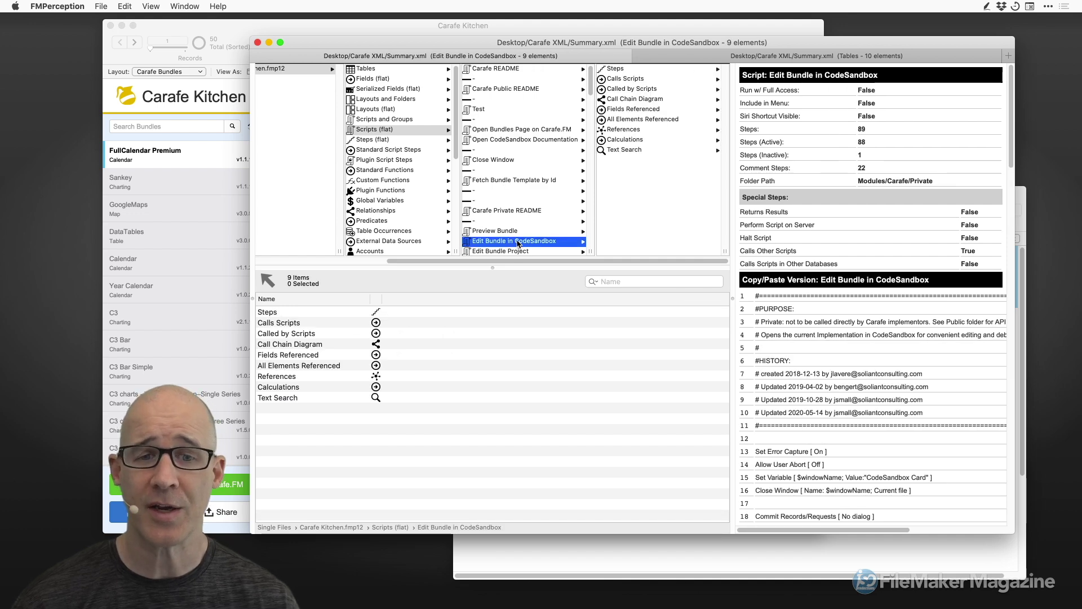
pyautogui.scroll(-1, 518, 244)
pyautogui.scroll(-10, 816, 341)
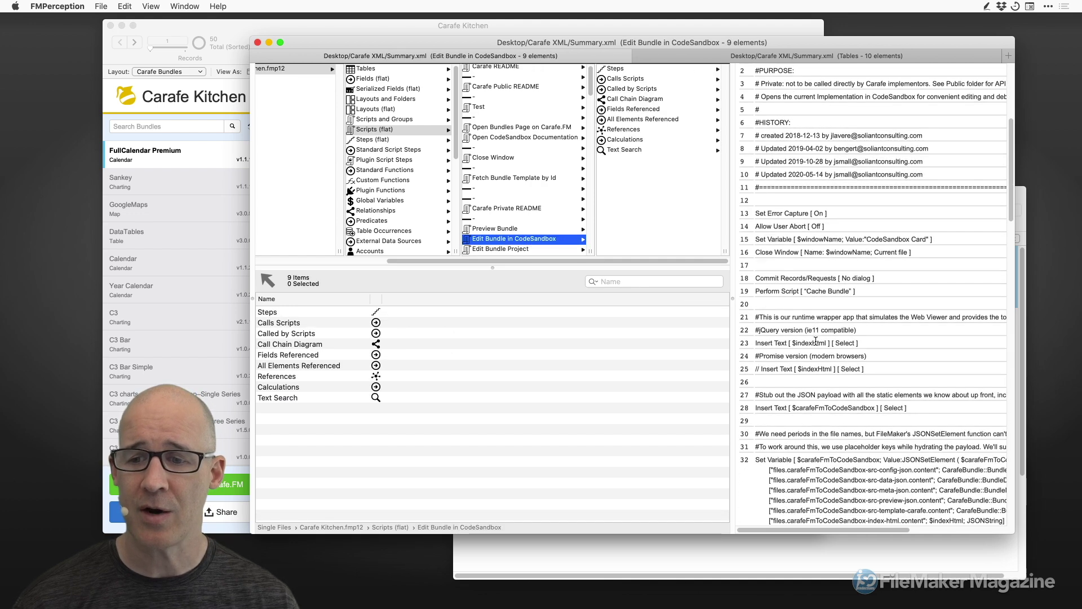
pyautogui.scroll(-8, 816, 341)
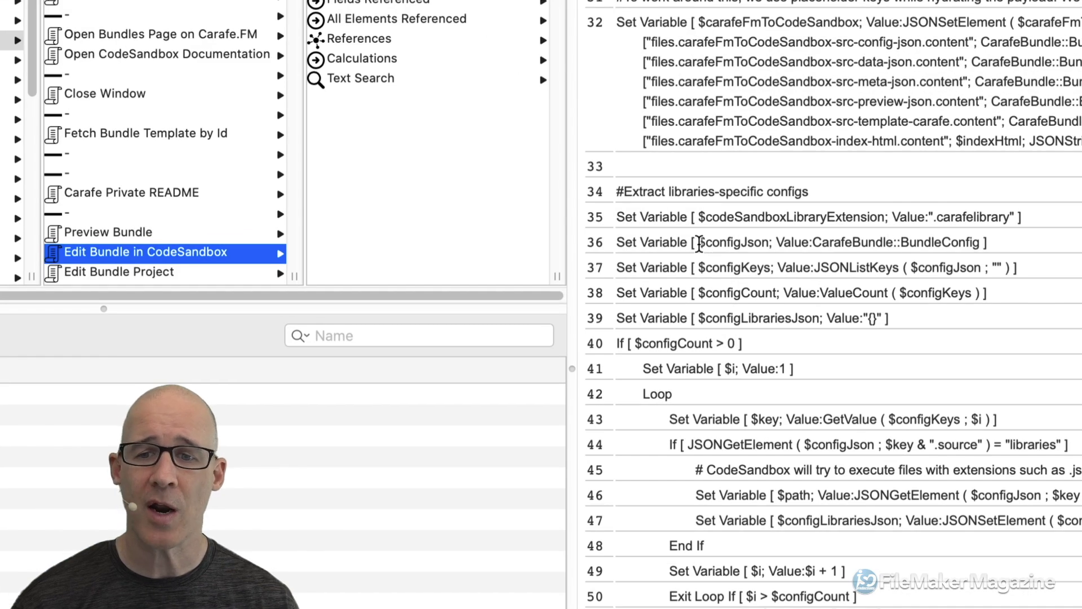
pyautogui.moveTo(797, 233); pyautogui.dragTo(980, 243)
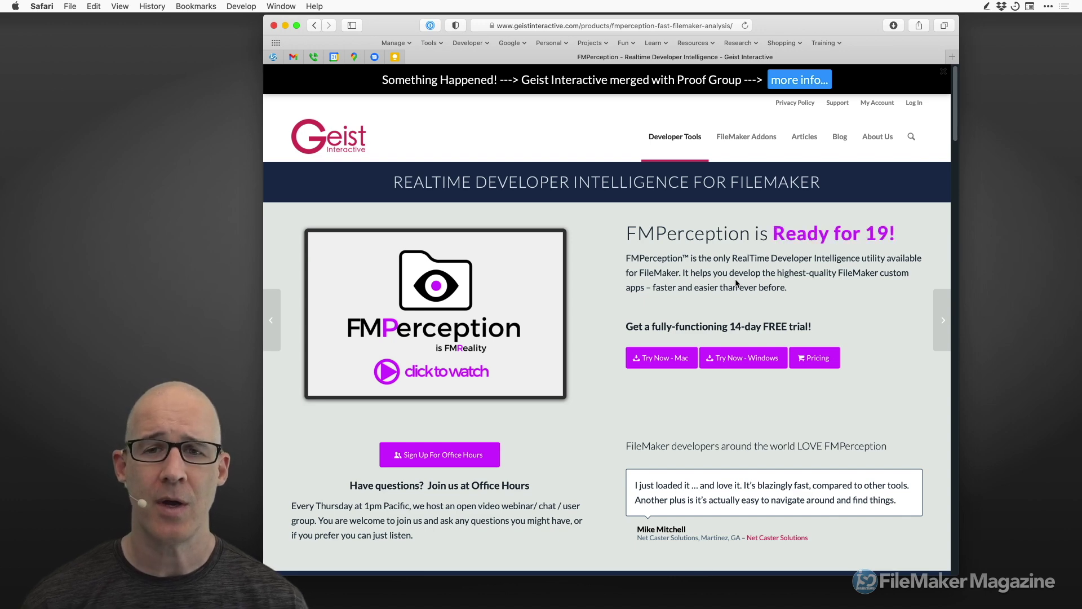
# In Safari, view the announcement of Geist Interactive's merger with Proof Group and return to the FMPerception product page
pyautogui.click(799, 80)
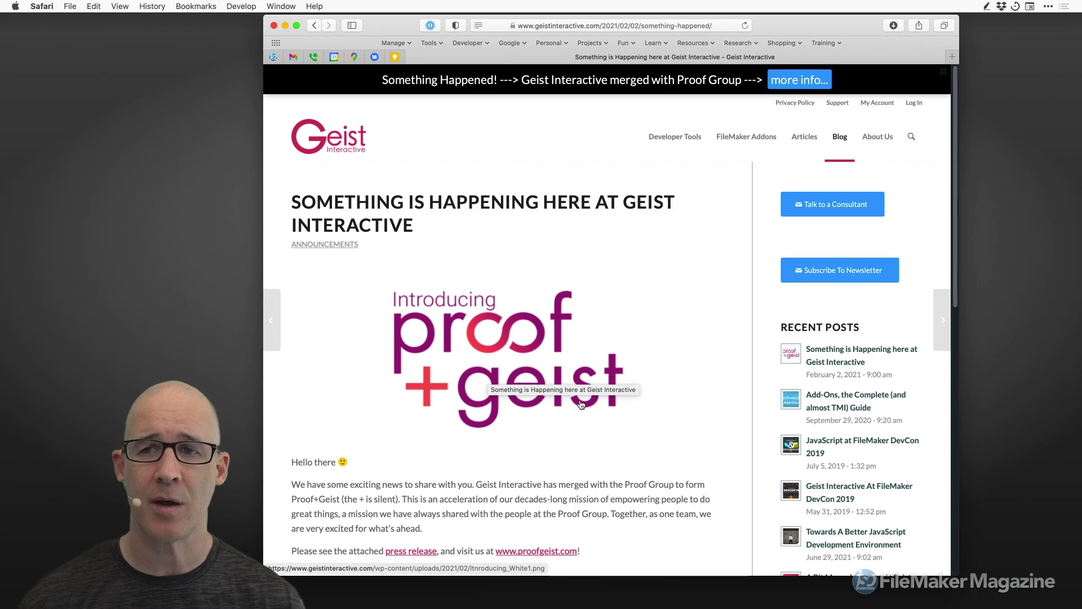
pyautogui.press('super+bracketleft')
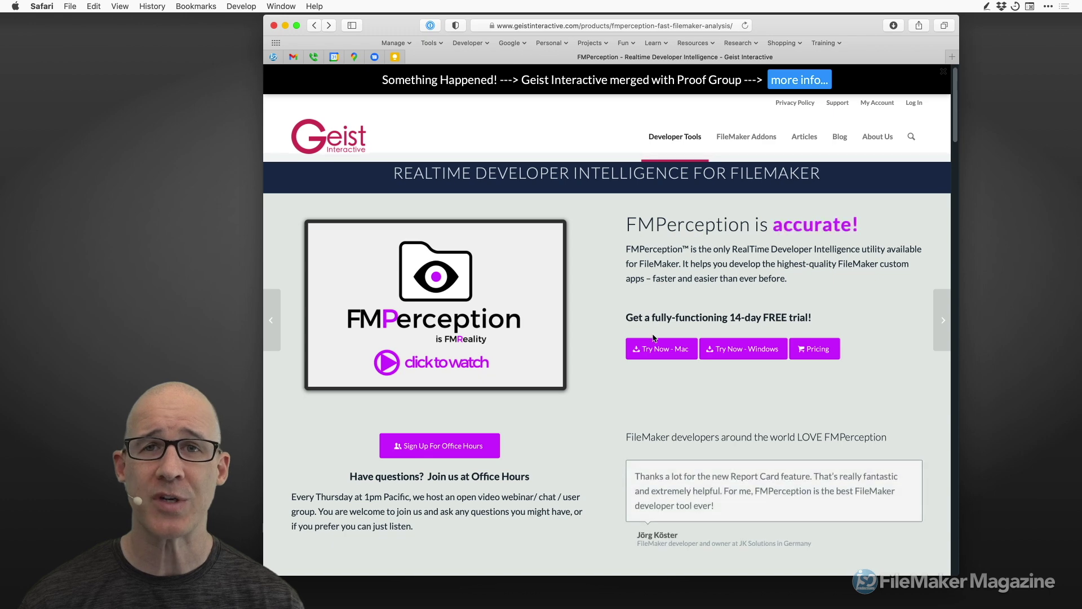
# Examine the FMPerception pricing tiers and license renewal terms, and return to the product page's new features section
pyautogui.scroll(-20, 653, 337)
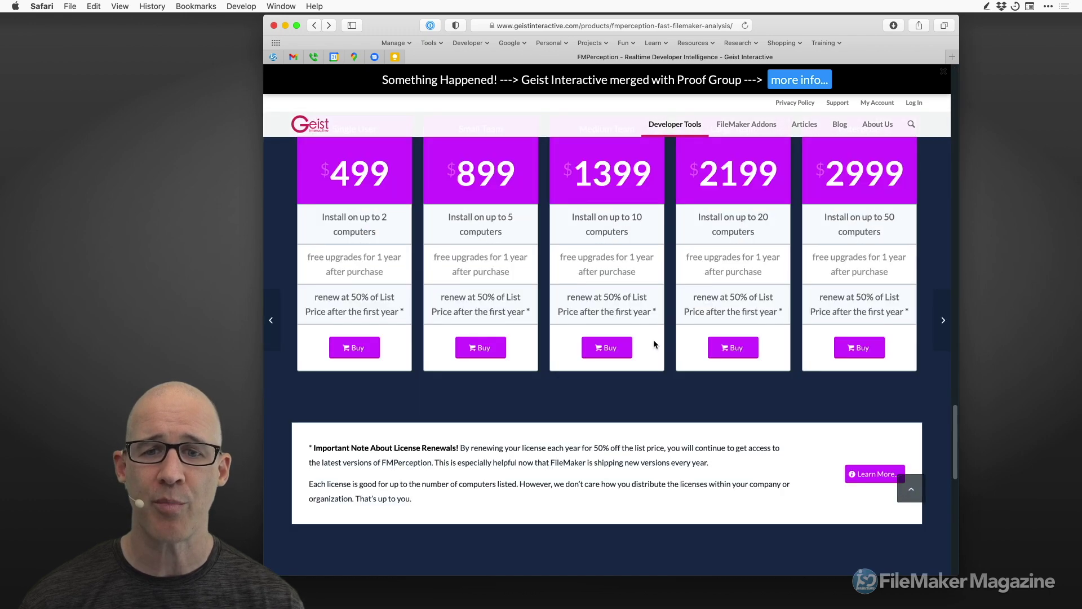
pyautogui.scroll(3, 654, 344)
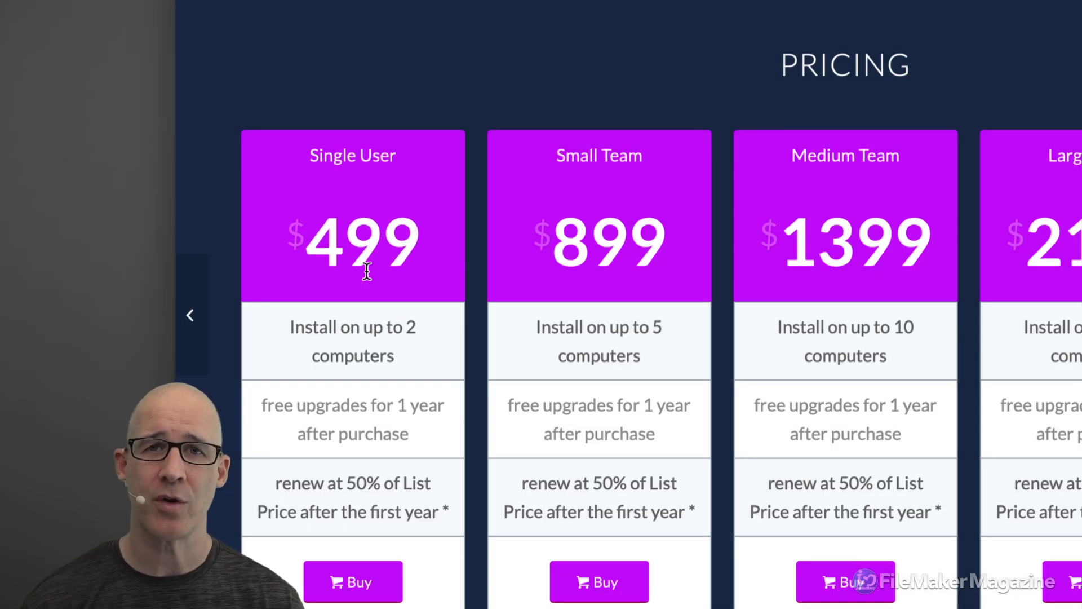
pyautogui.scroll(1, 367, 271)
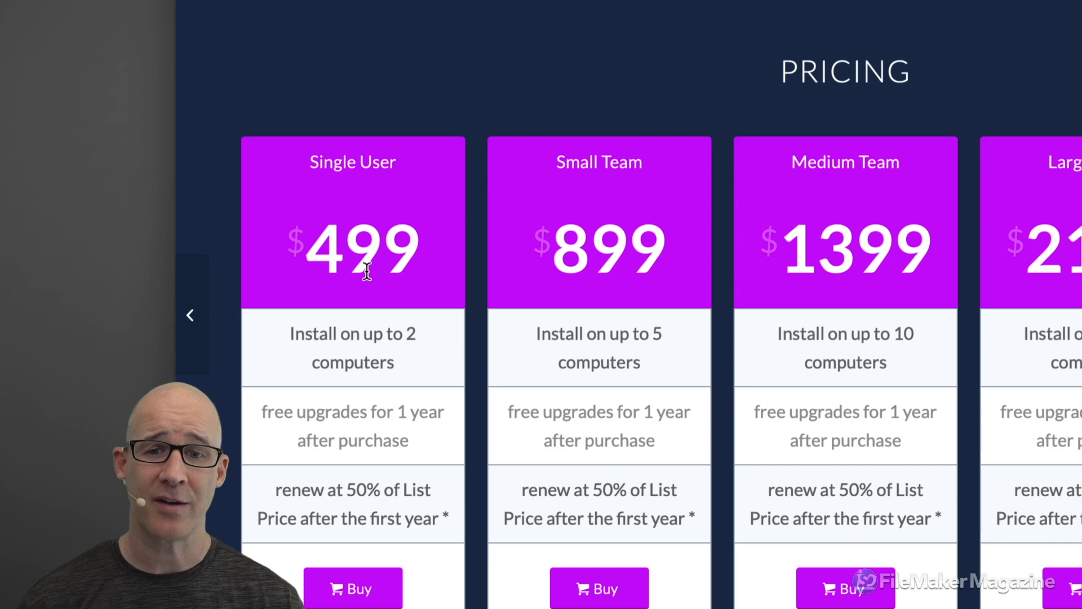
pyautogui.scroll(-1, 824, 278)
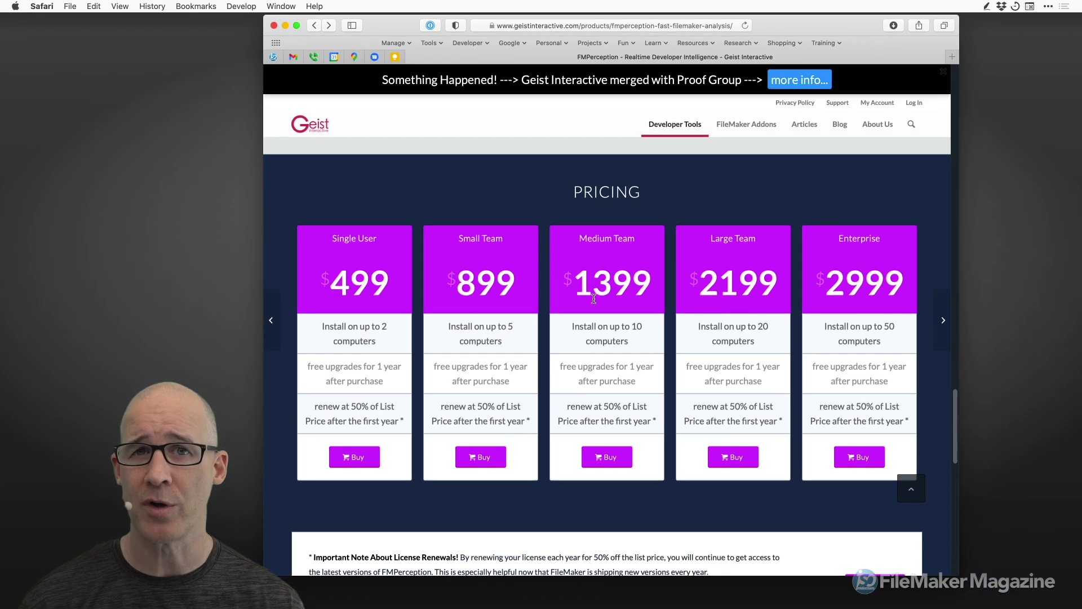
pyautogui.scroll(-3, 995, 254)
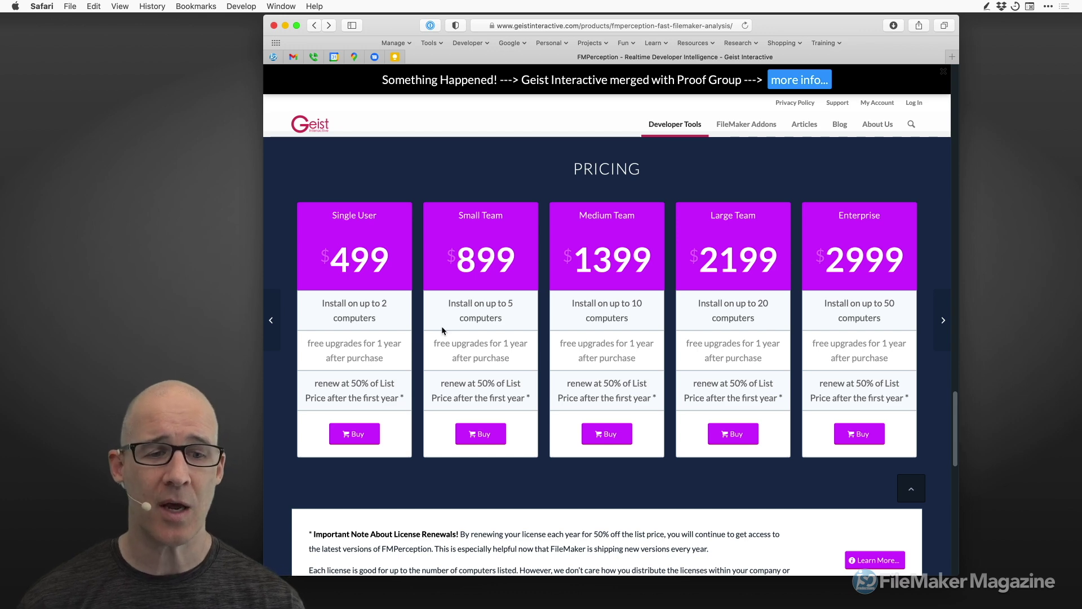
pyautogui.scroll(1, 363, 367)
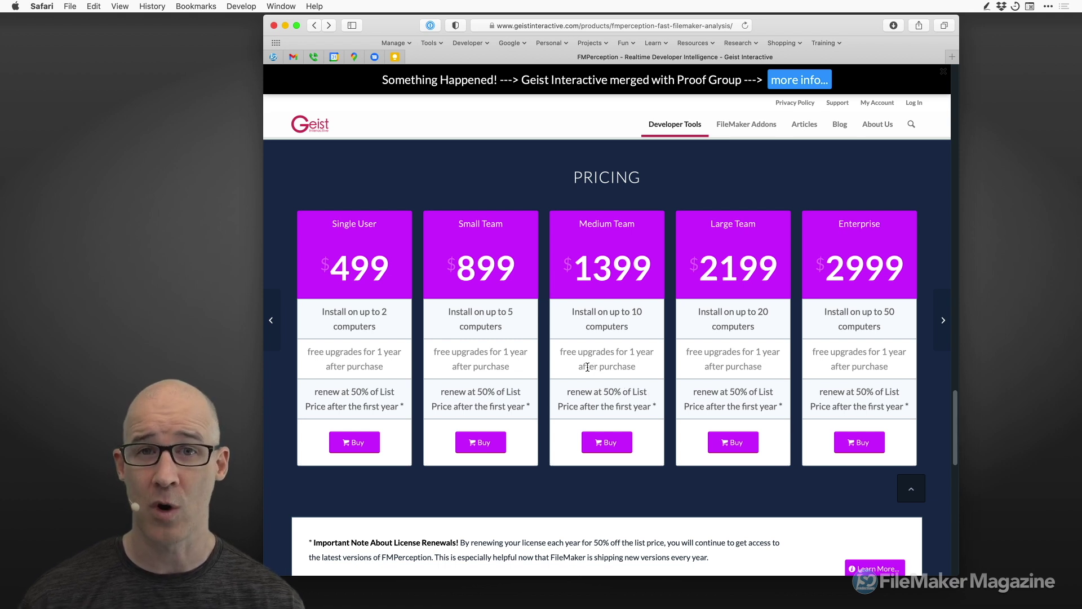
pyautogui.scroll(1, 588, 367)
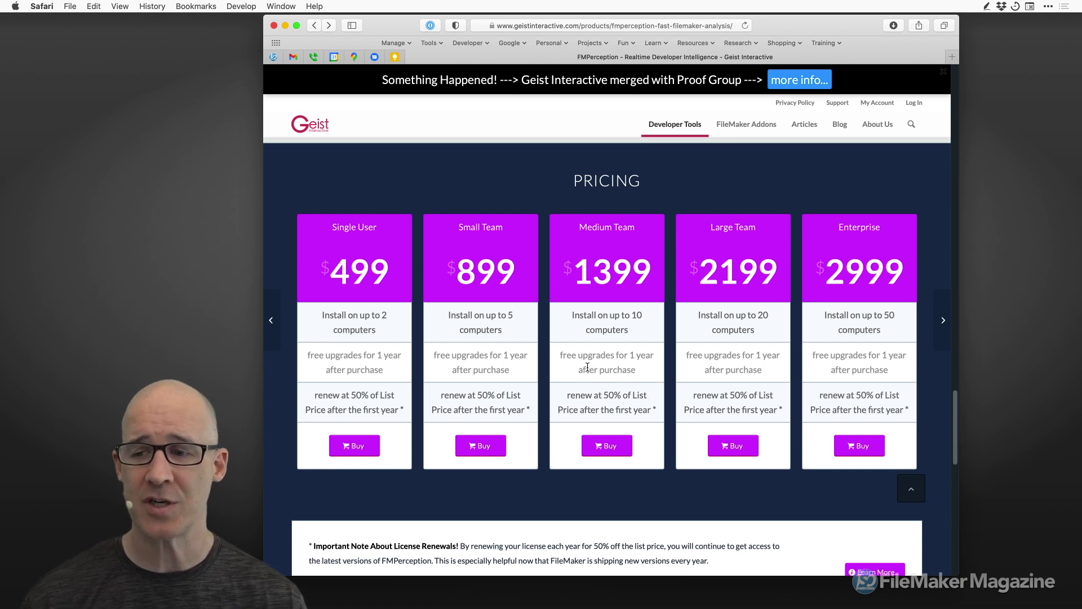
pyautogui.scroll(1, 587, 367)
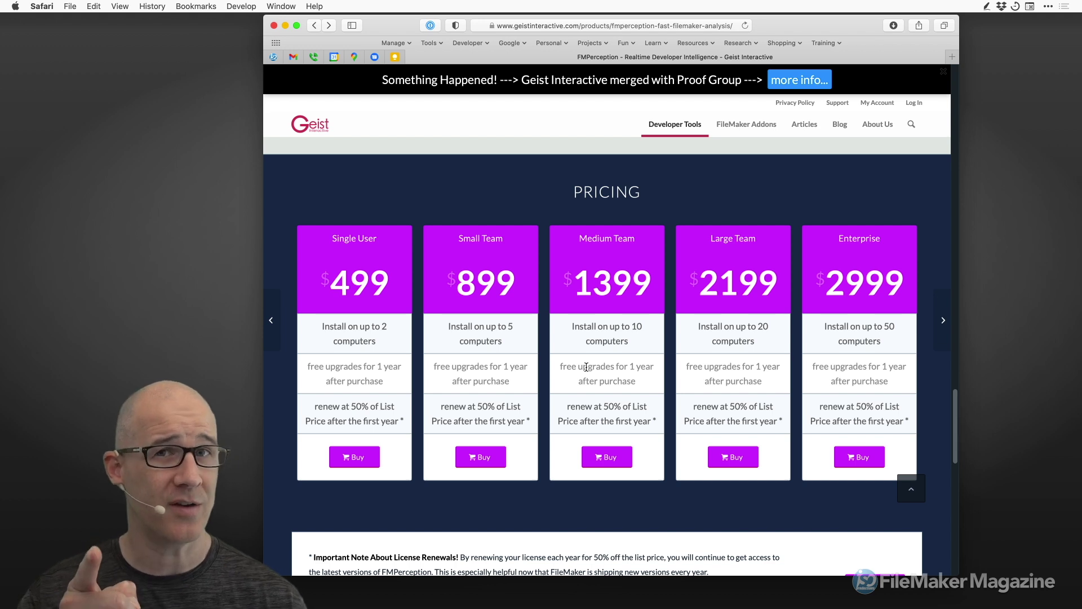
pyautogui.scroll(1, 586, 367)
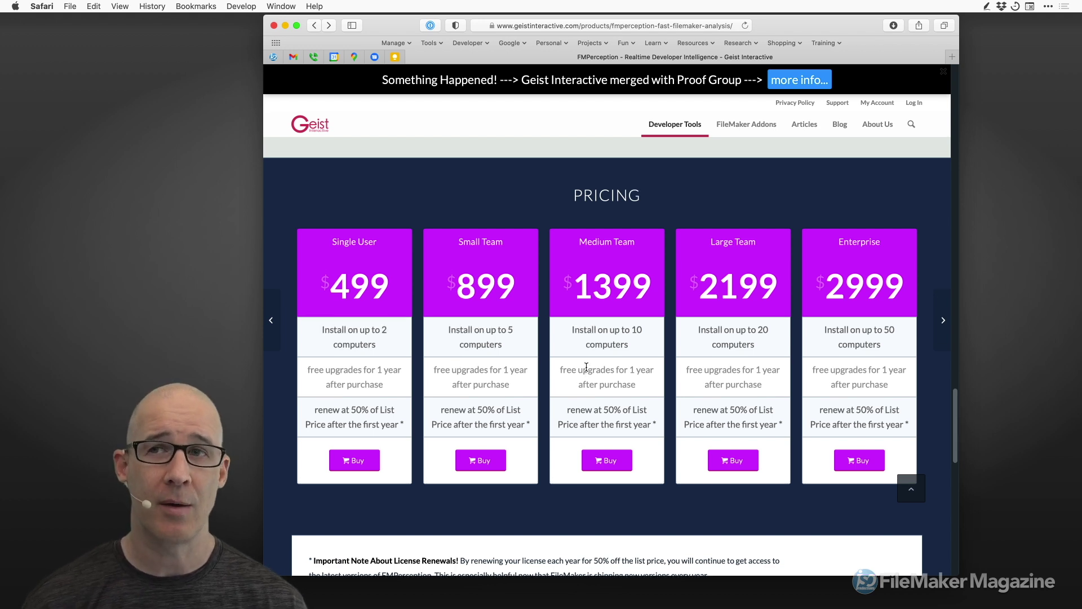
pyautogui.scroll(-2, 587, 367)
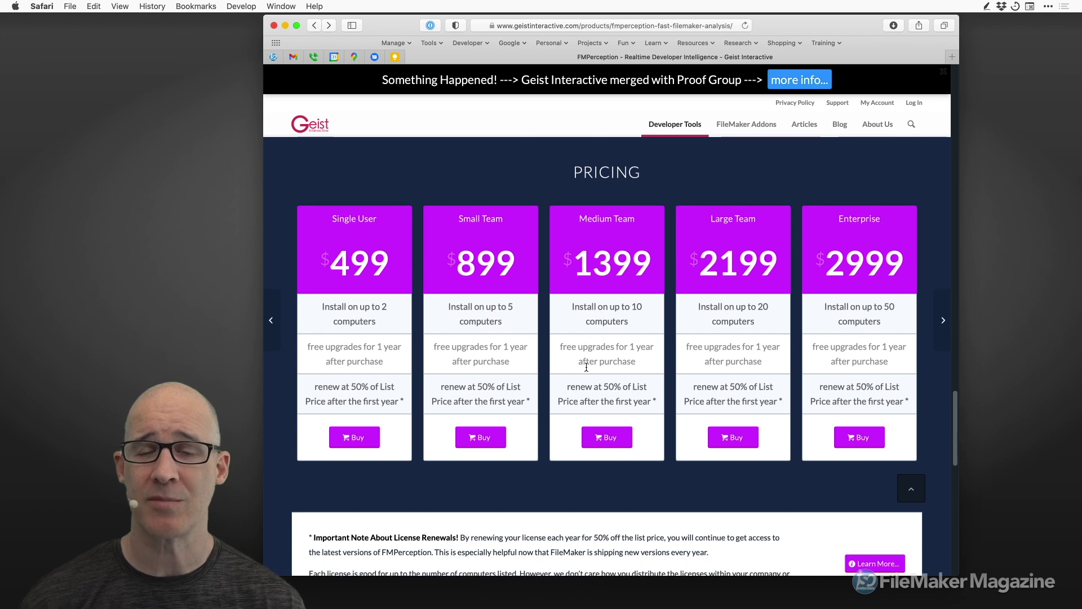
pyautogui.scroll(15, 677, 398)
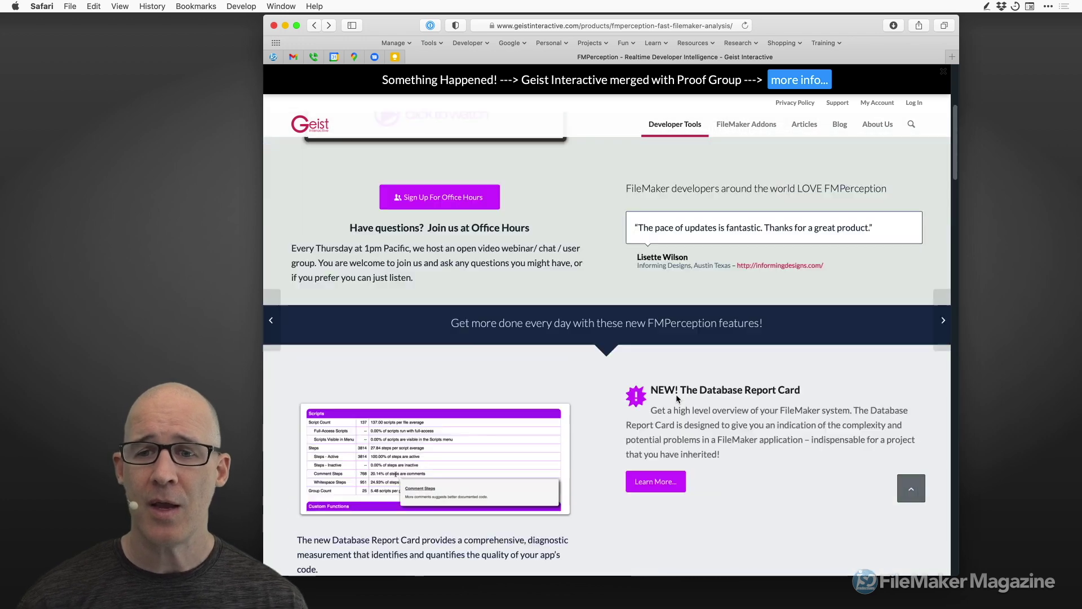